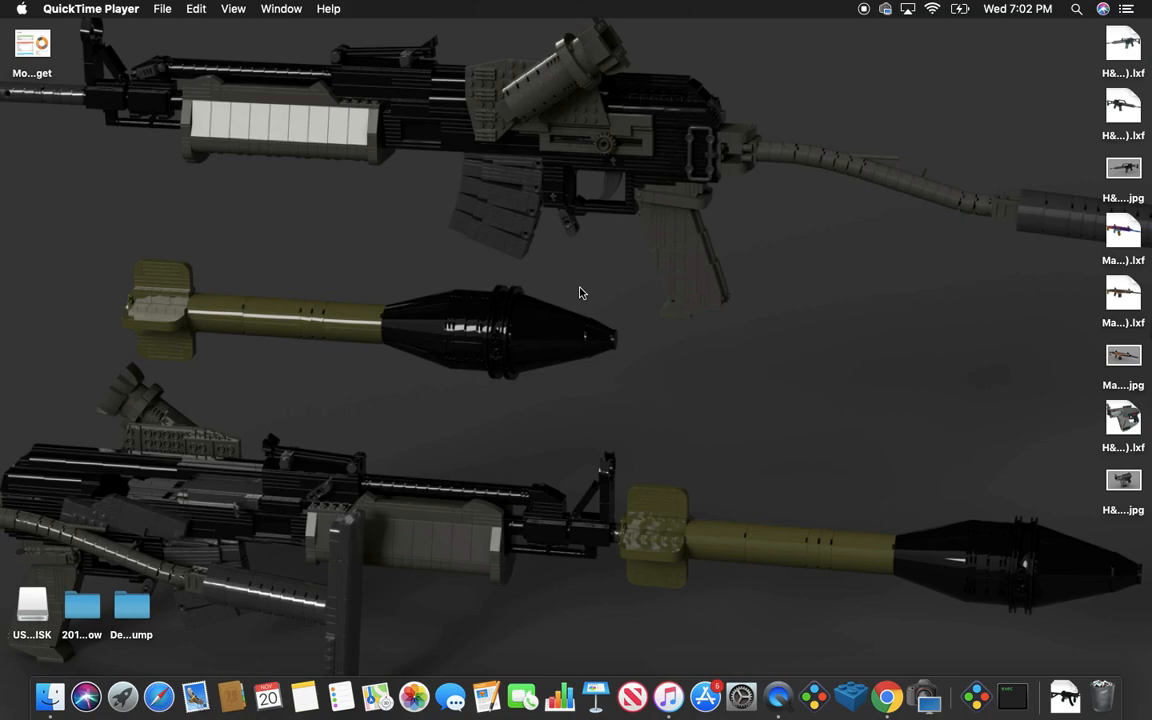
Open LEGO Digital Designer and start a new empty model.
{"action": "left_click", "coordinate": [855, 699]}
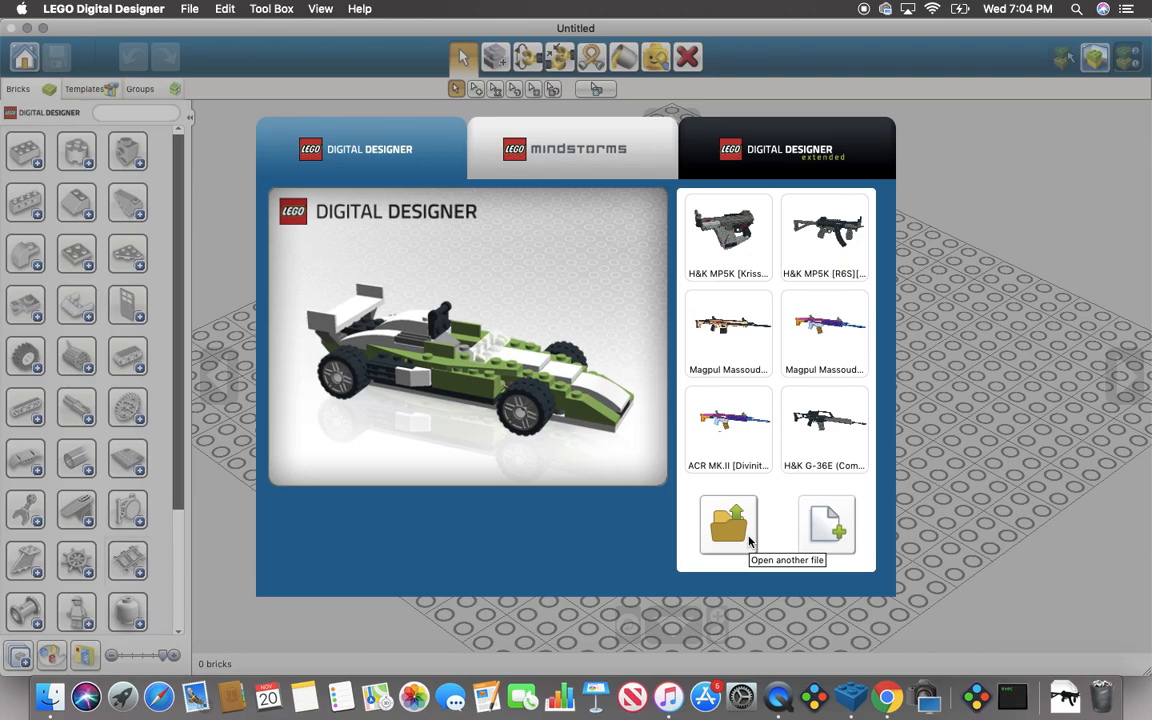
{"action": "left_click", "coordinate": [828, 525]}
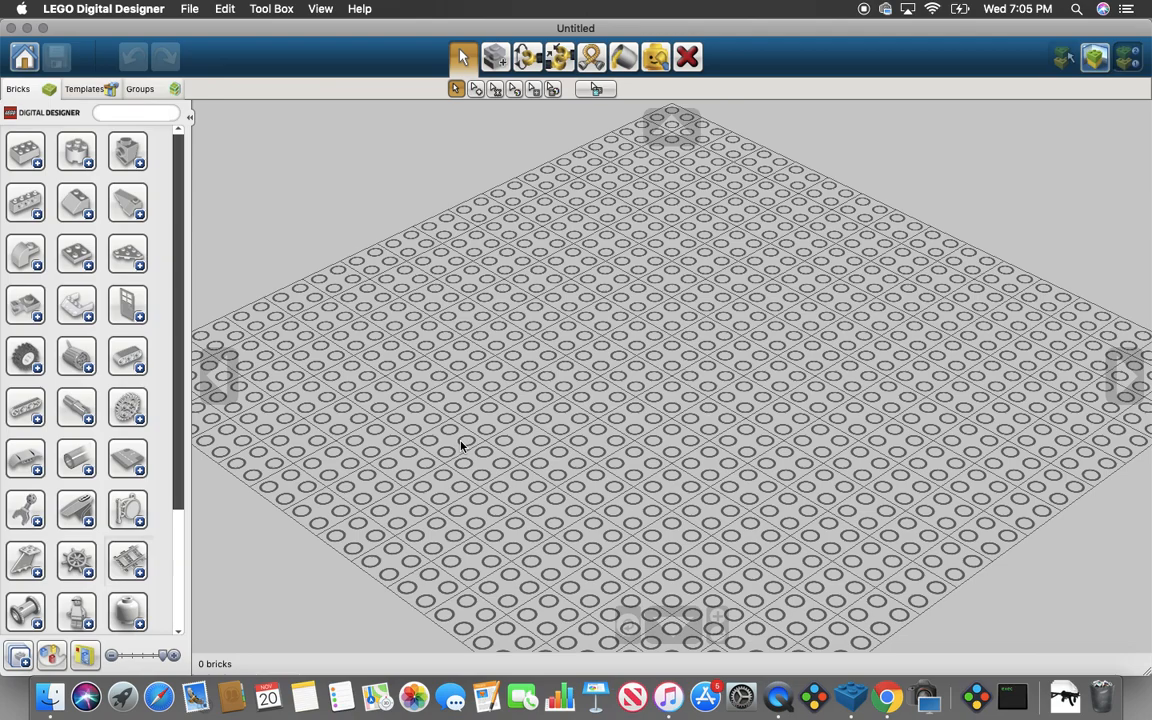
{"action": "left_click", "coordinate": [22, 58]}
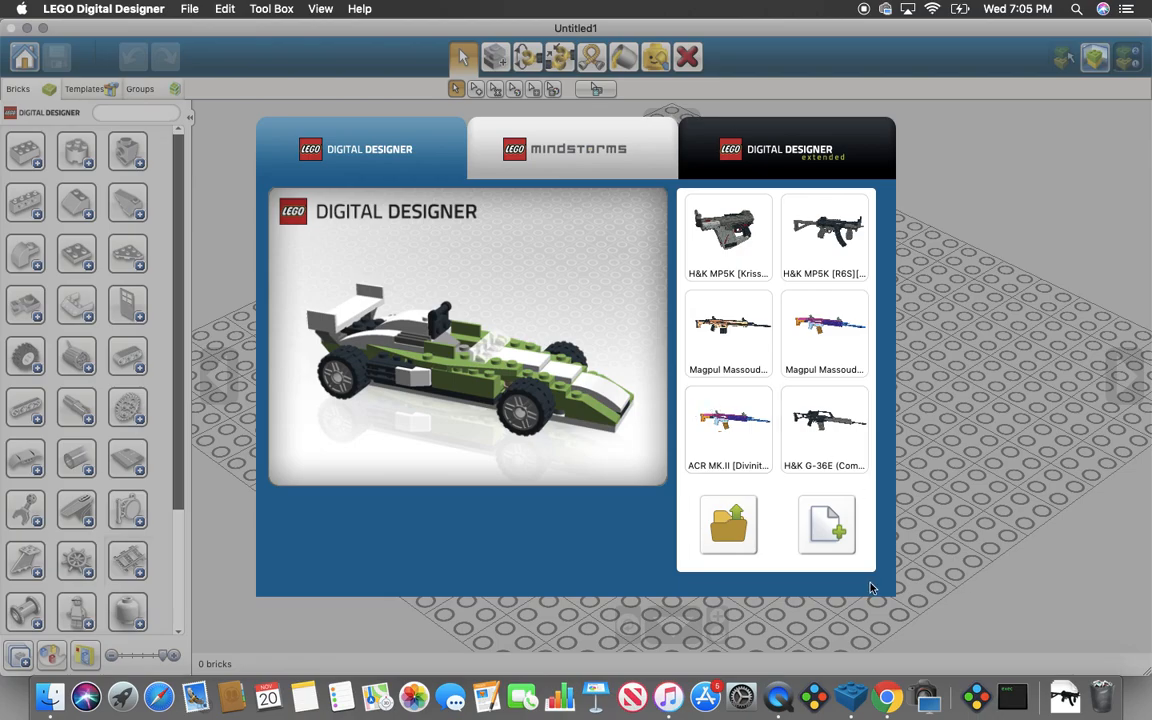
{"action": "left_click", "coordinate": [840, 540]}
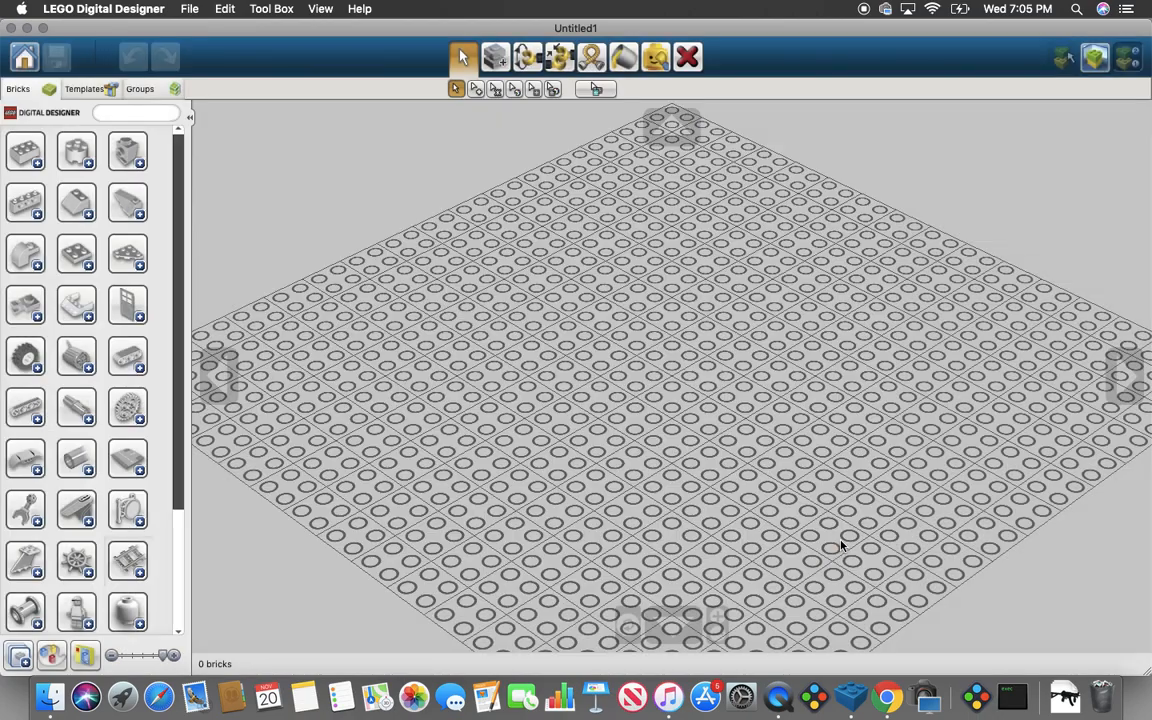
Place a dark grey 1x1 round brick near the baseplate's far edge, and undo and redo its placement.
{"action": "left_click", "coordinate": [78, 150]}
{"action": "left_click", "coordinate": [78, 197]}
{"action": "left_click", "coordinate": [783, 198]}
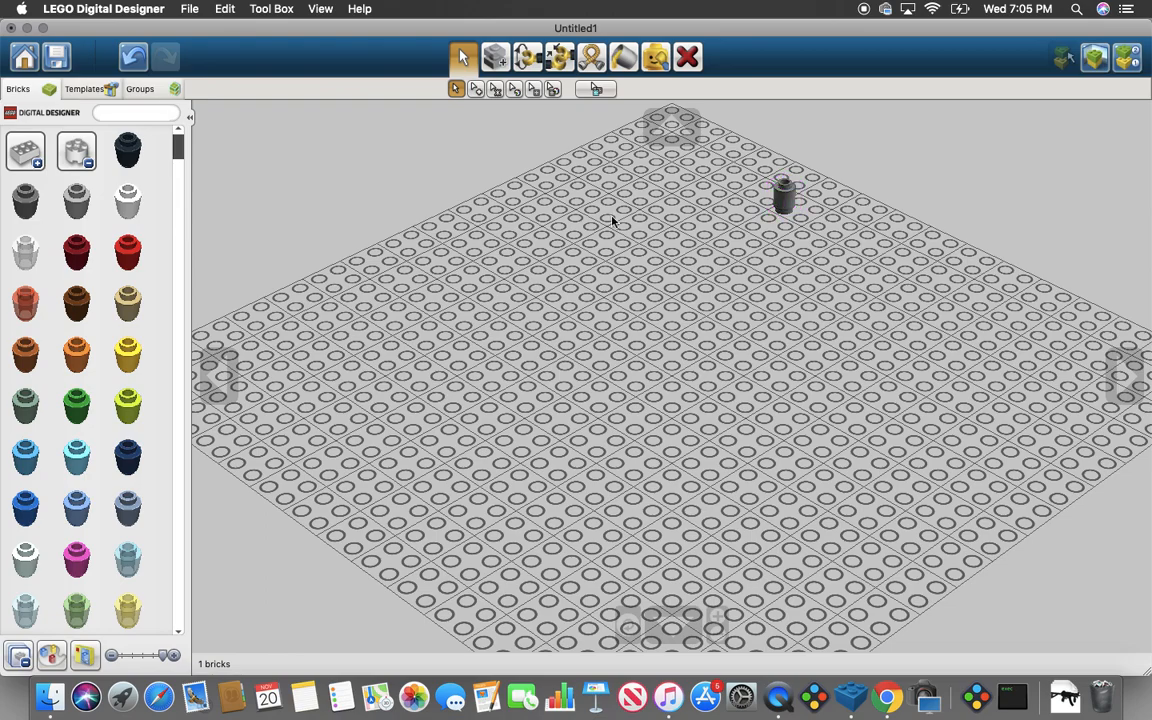
{"action": "left_click", "coordinate": [77, 150]}
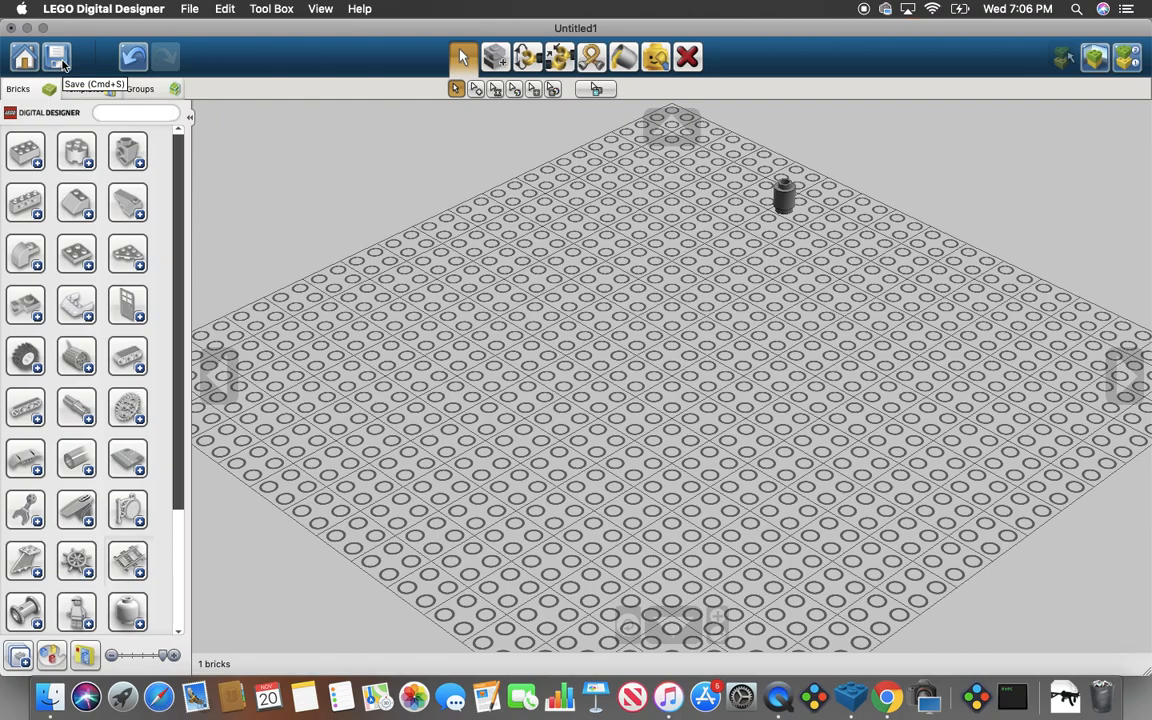
{"action": "left_click", "coordinate": [131, 58]}
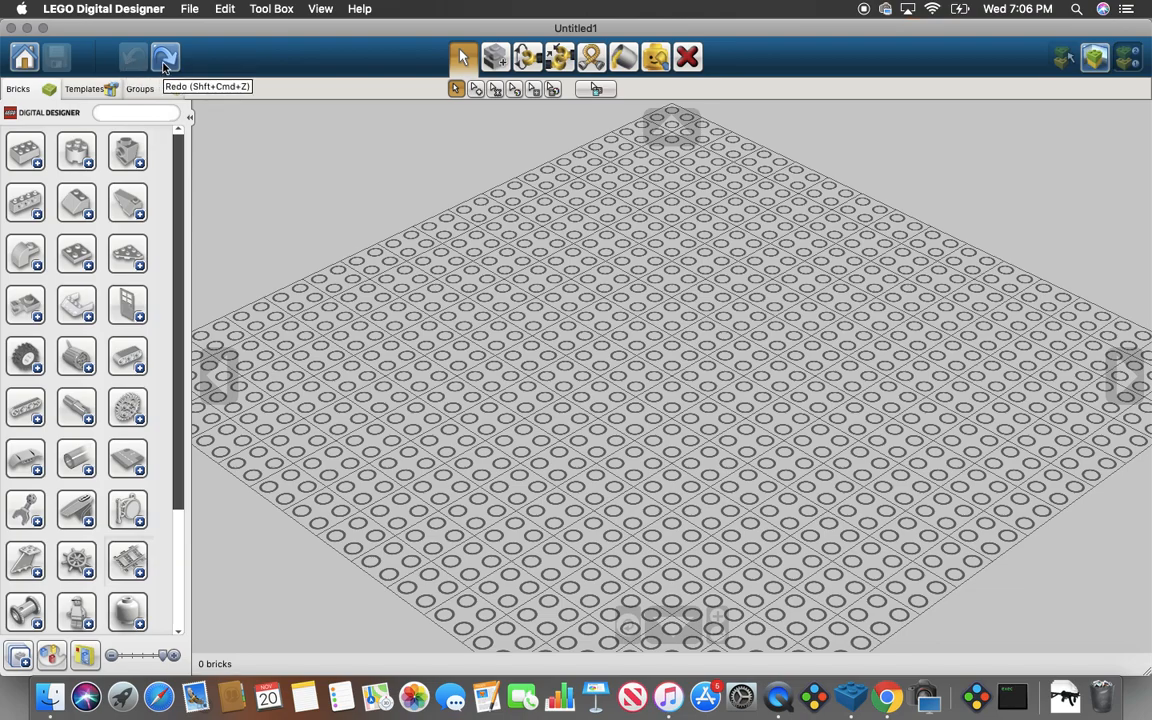
{"action": "left_click", "coordinate": [165, 60]}
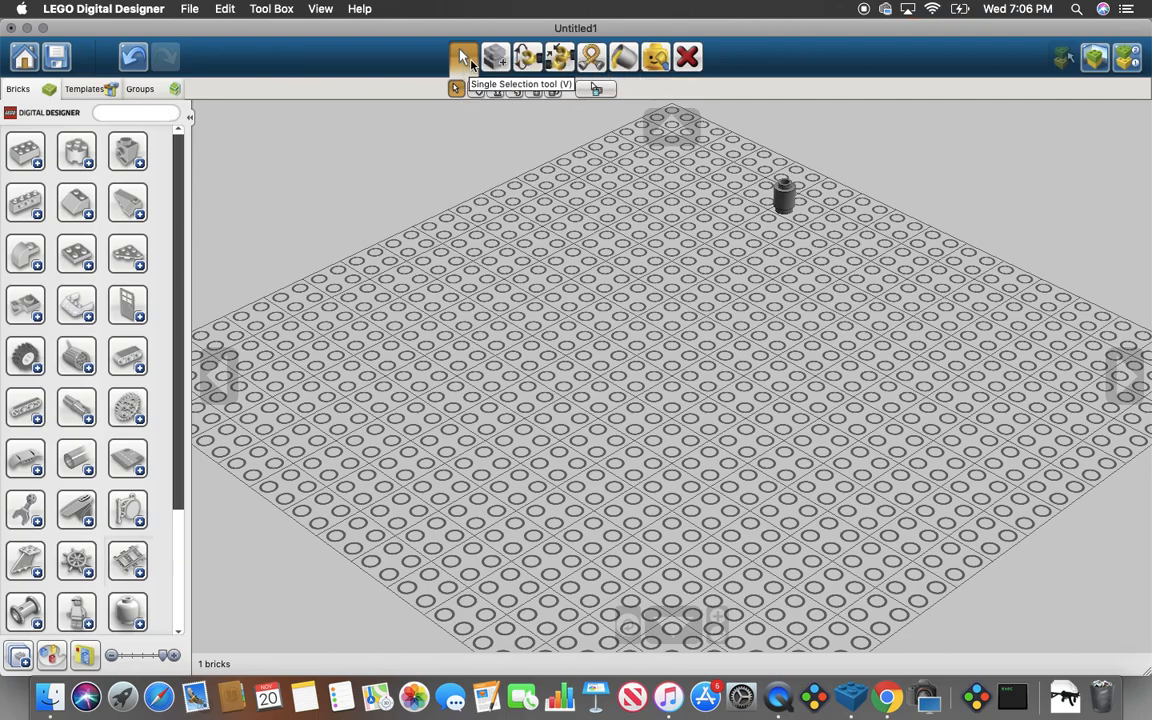
Clone the dark grey round brick and stack the copy on top of it.
{"action": "left_click", "coordinate": [497, 62]}
{"action": "left_click", "coordinate": [783, 192]}
{"action": "left_click", "coordinate": [795, 195]}
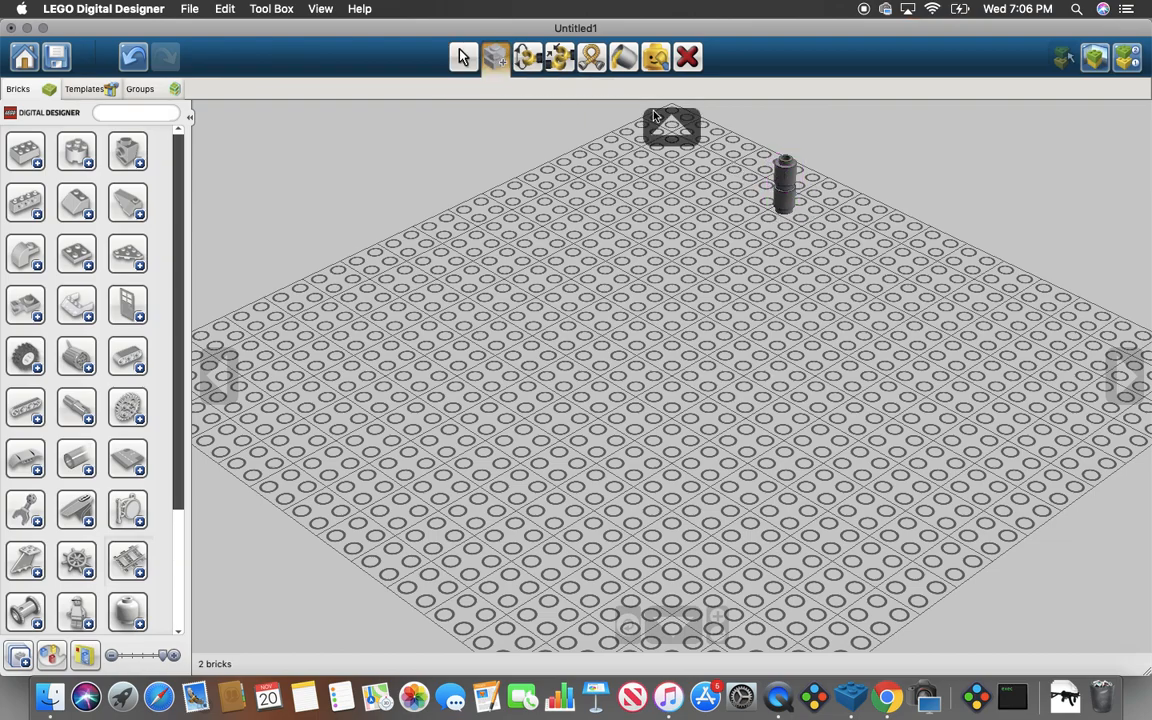
Rotate the upper round brick to about 24.6 degrees with the Hinge tool.
{"action": "left_click", "coordinate": [527, 57]}
{"action": "left_click", "coordinate": [788, 182]}
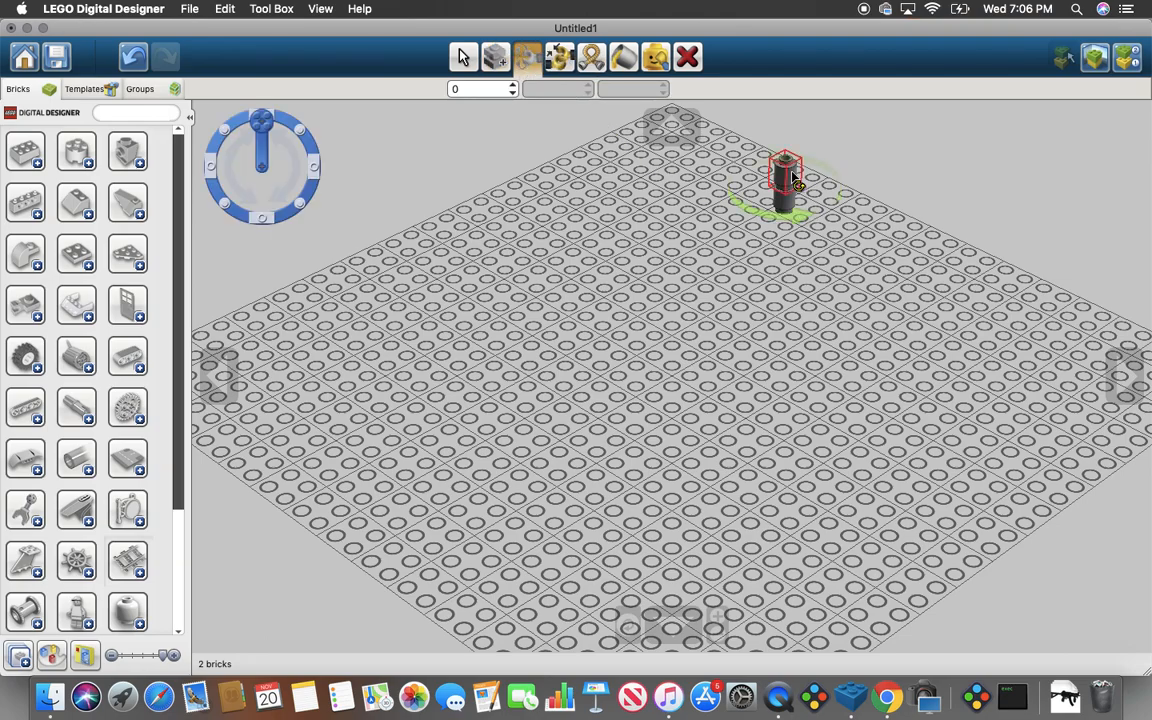
{"action": "left_click_drag", "start_coordinate": [792, 213], "coordinate": [787, 148]}
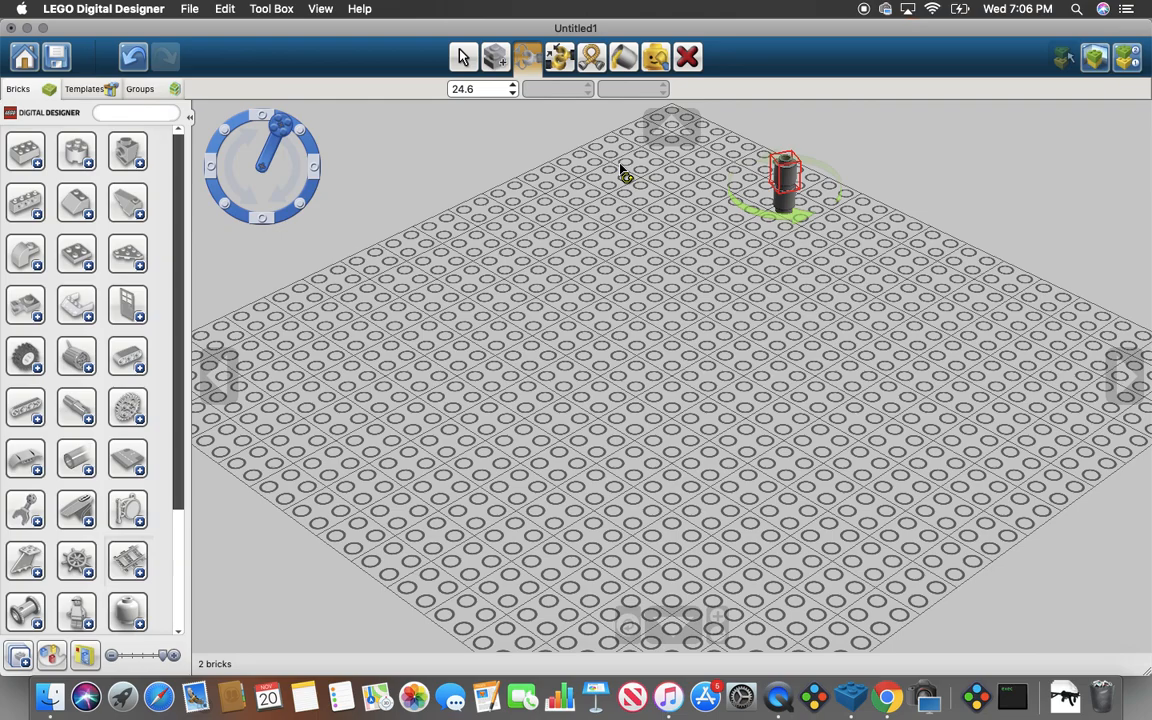
Paint the upper round brick lime green.
{"action": "left_click", "coordinate": [562, 66]}
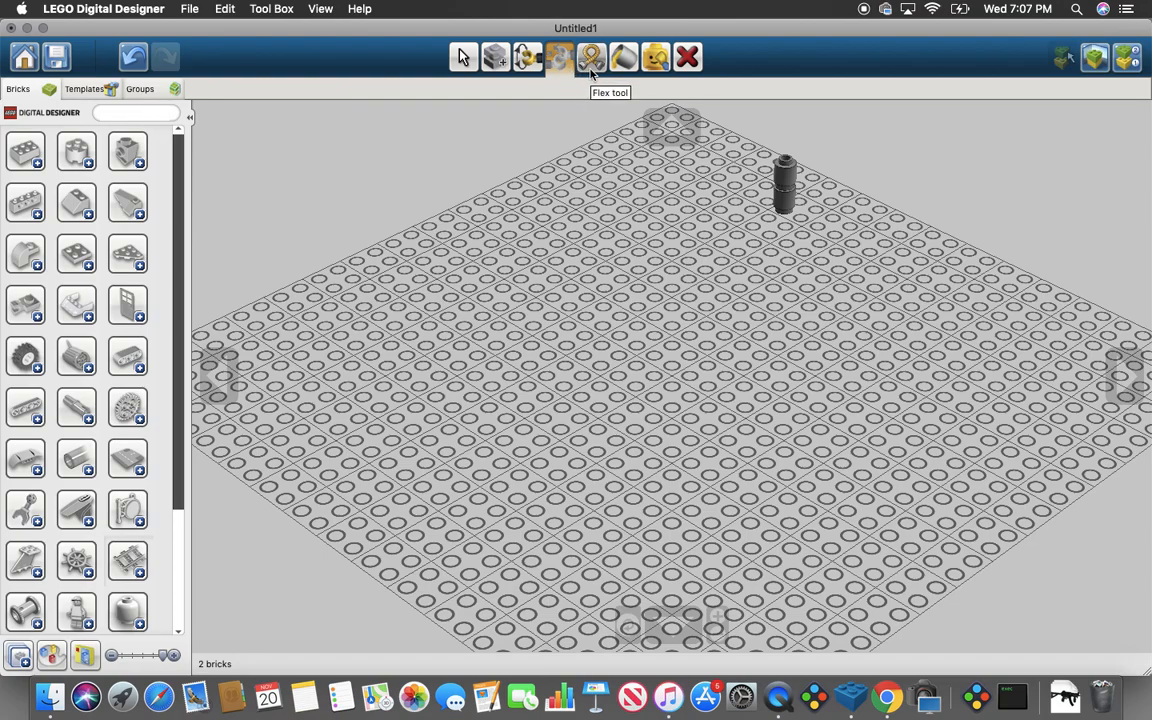
{"action": "left_click", "coordinate": [623, 57]}
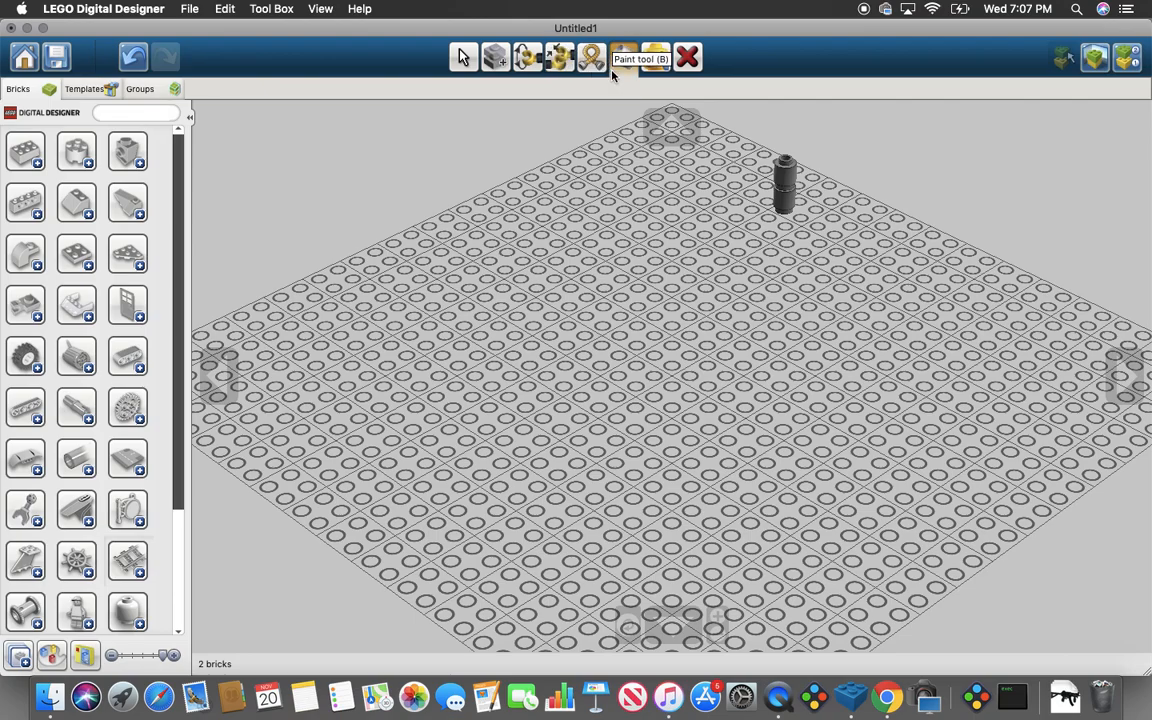
{"action": "left_click", "coordinate": [789, 177]}
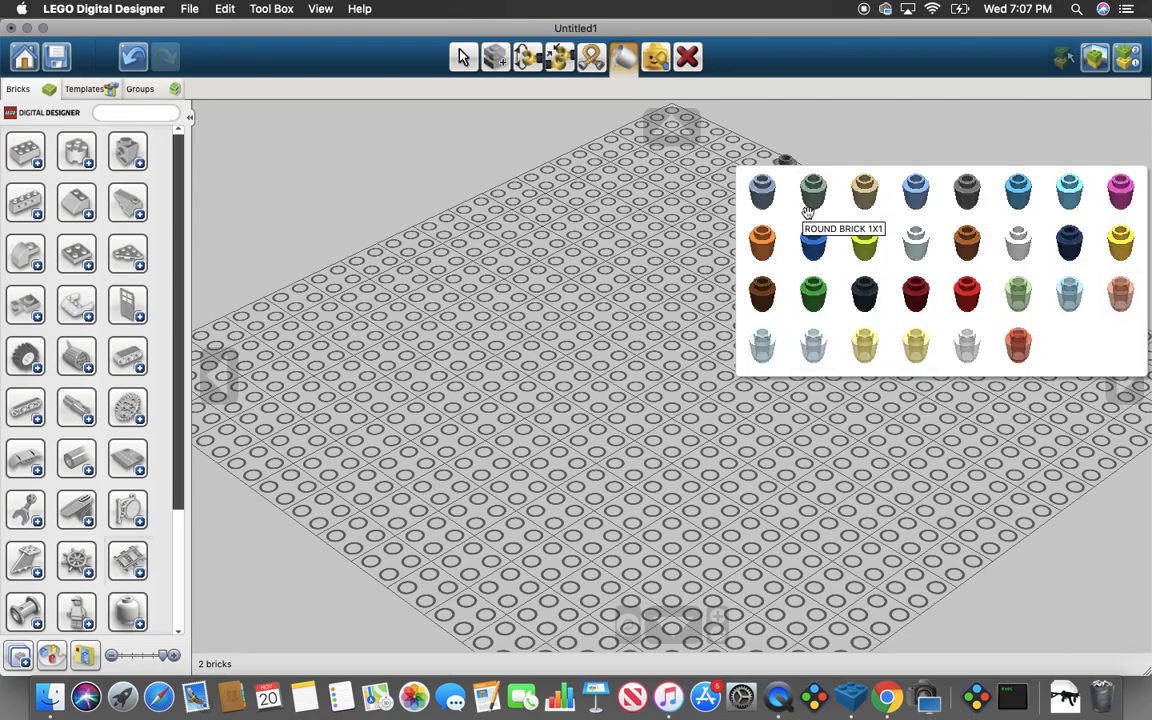
{"action": "left_click", "coordinate": [866, 251]}
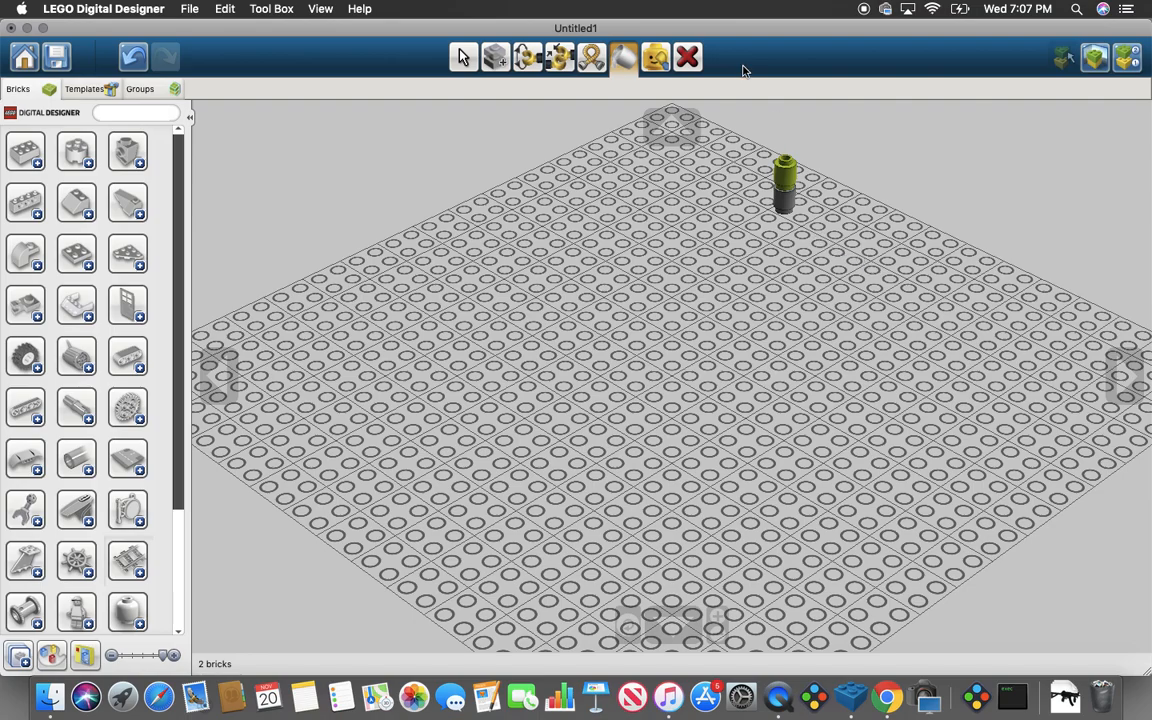
Hide the lime green brick with the Hide tool and bring it back into view.
{"action": "left_click", "coordinate": [664, 62]}
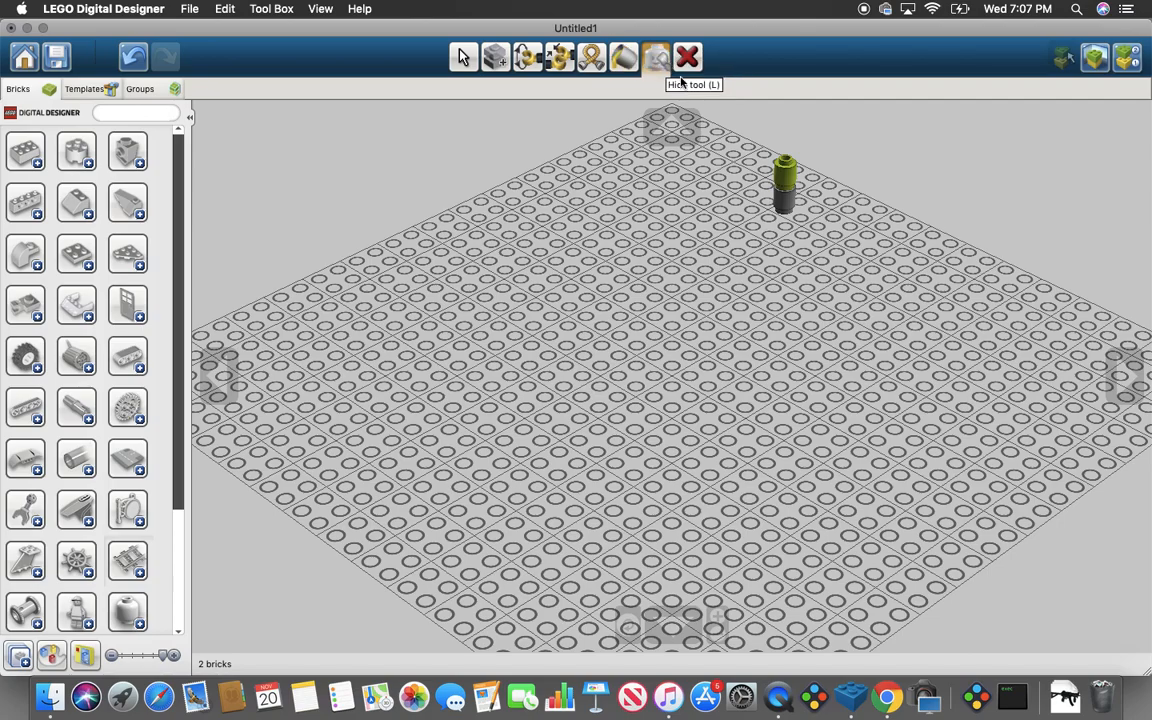
{"action": "left_click", "coordinate": [787, 186]}
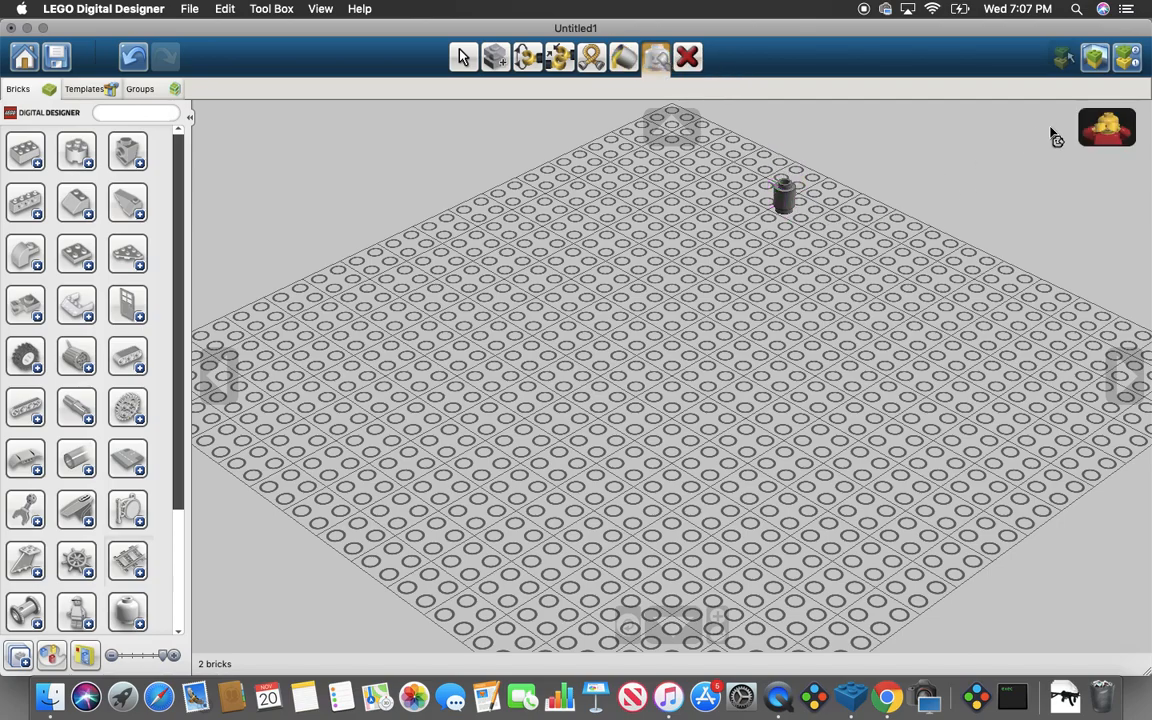
{"action": "left_click", "coordinate": [1088, 130]}
Delete both stacked round bricks and undo both deletions.
{"action": "left_click", "coordinate": [687, 57]}
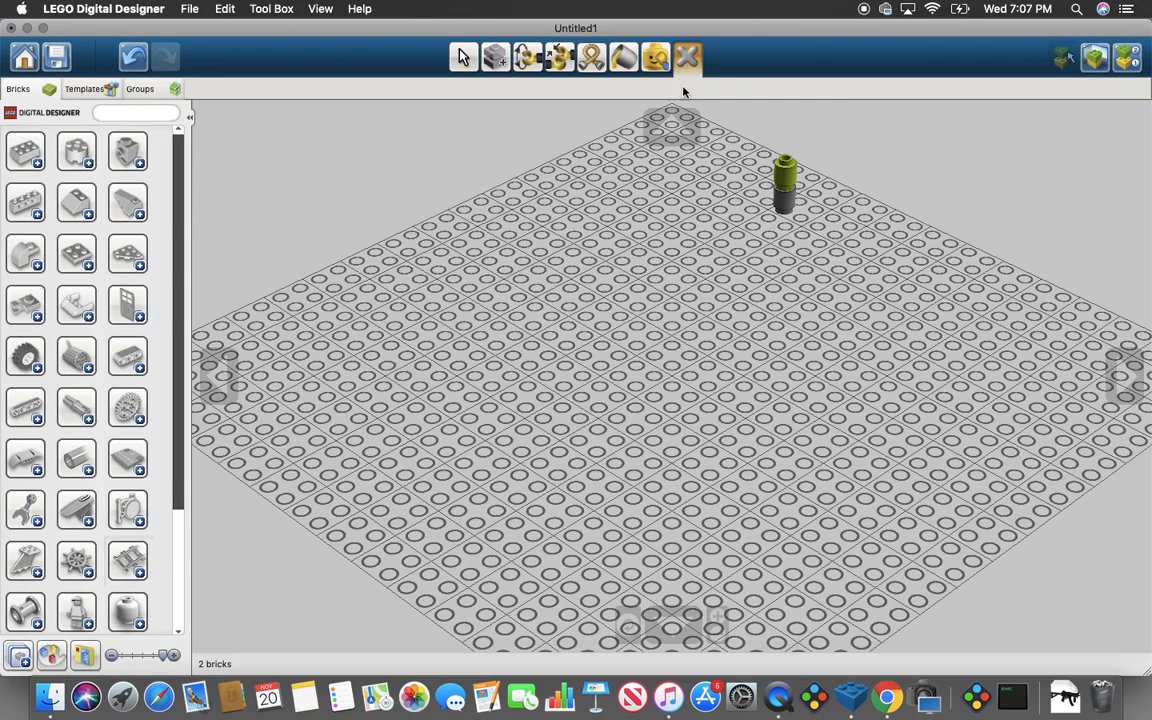
{"action": "left_click", "coordinate": [784, 172]}
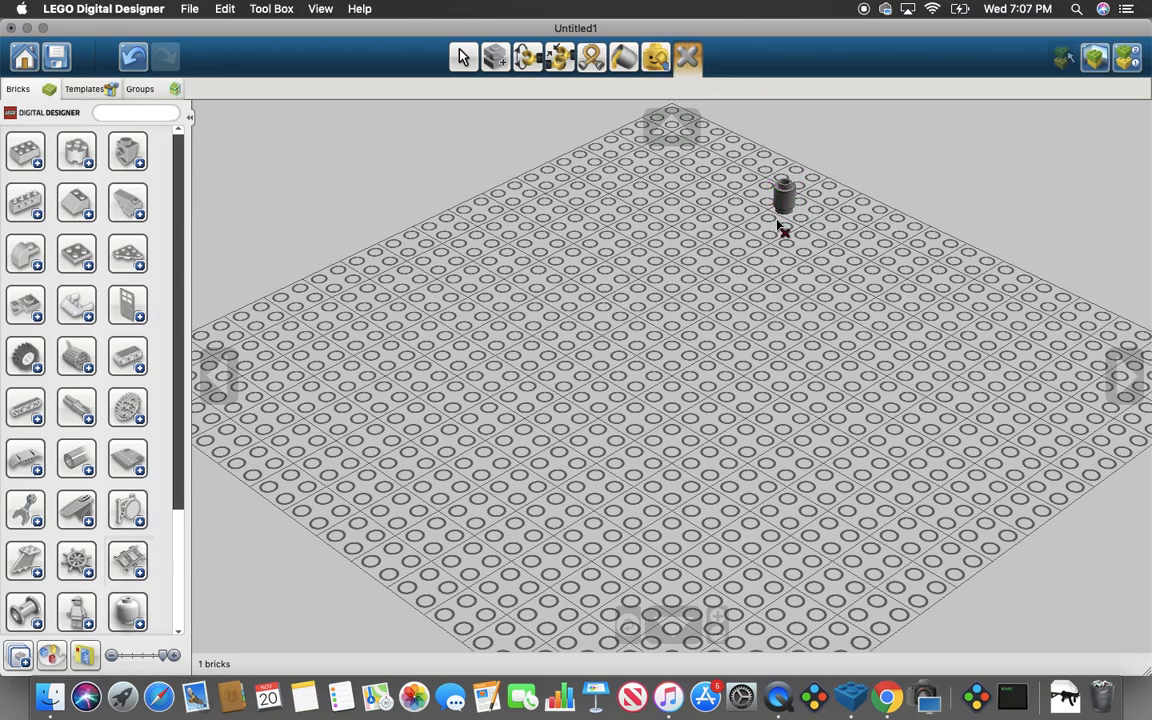
{"action": "left_click", "coordinate": [781, 200]}
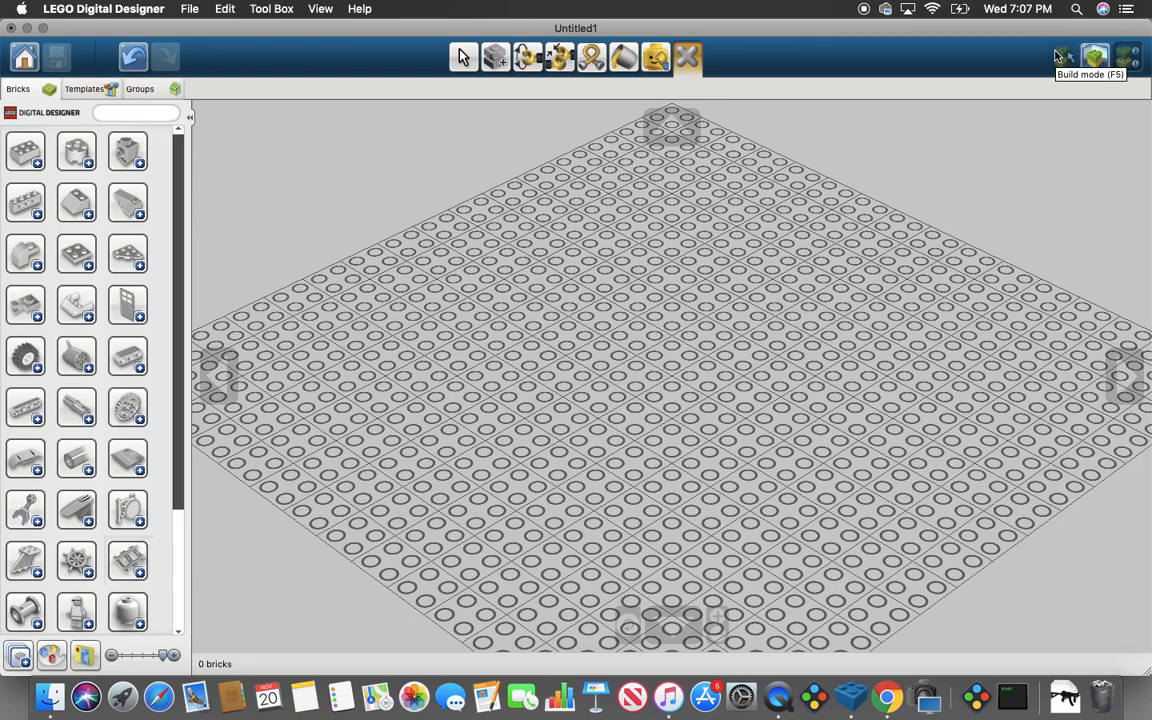
{"action": "left_click", "coordinate": [131, 57]}
{"action": "left_click", "coordinate": [131, 57]}
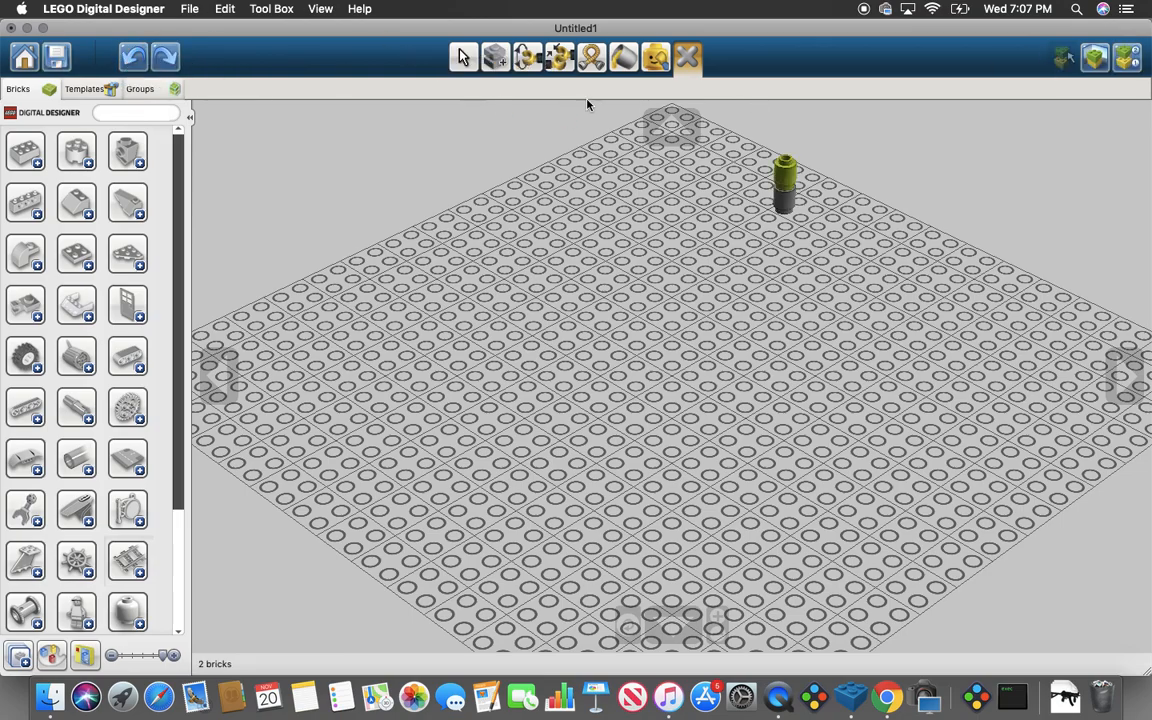
Switch to View mode and cycle the model's background to the starry space scene.
{"action": "left_click", "coordinate": [1097, 74]}
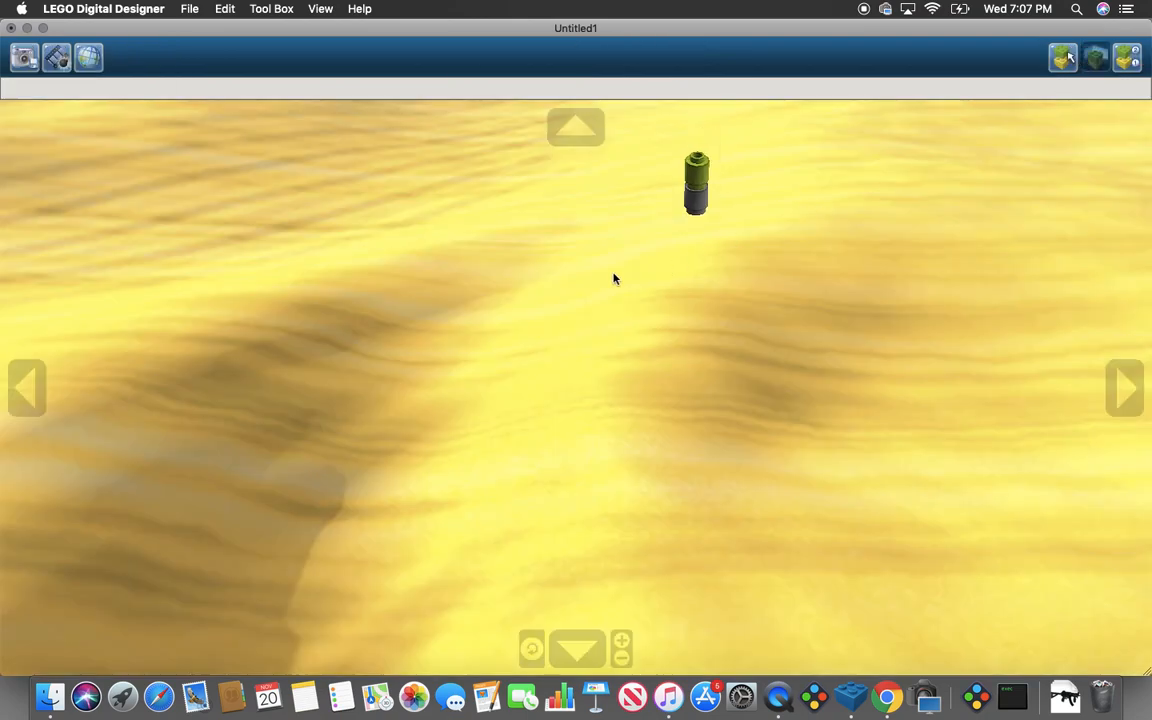
{"action": "left_click", "coordinate": [95, 64]}
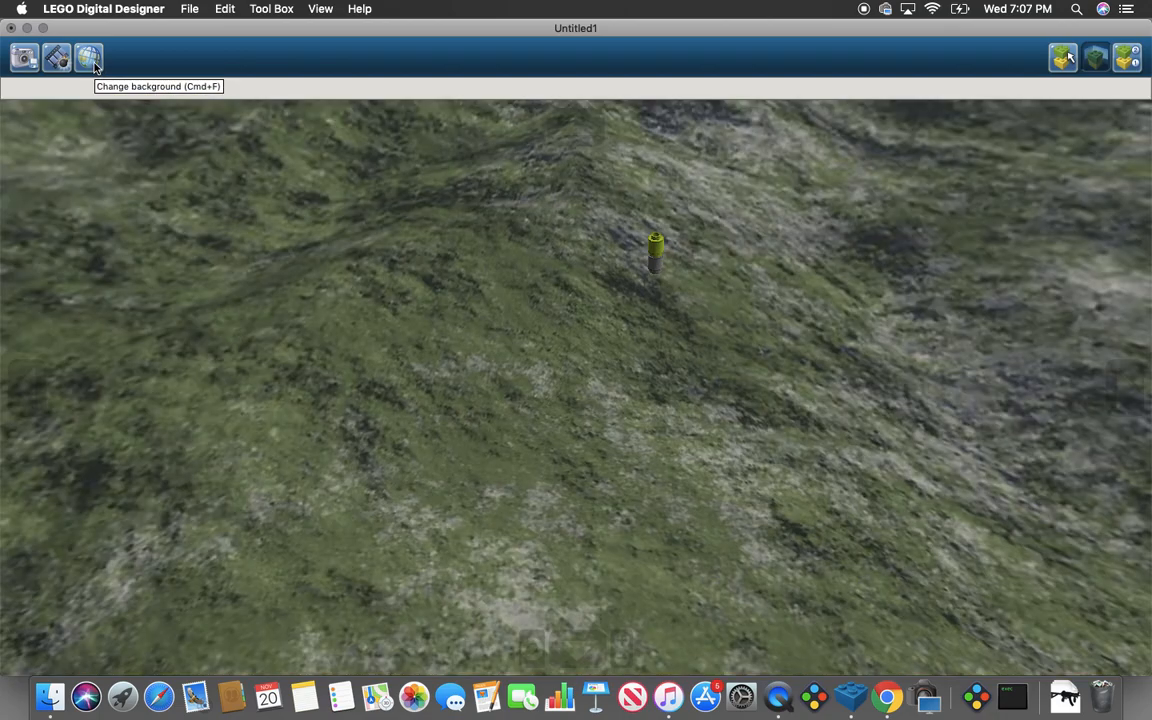
{"action": "left_click", "coordinate": [95, 64]}
{"action": "left_click", "coordinate": [95, 64]}
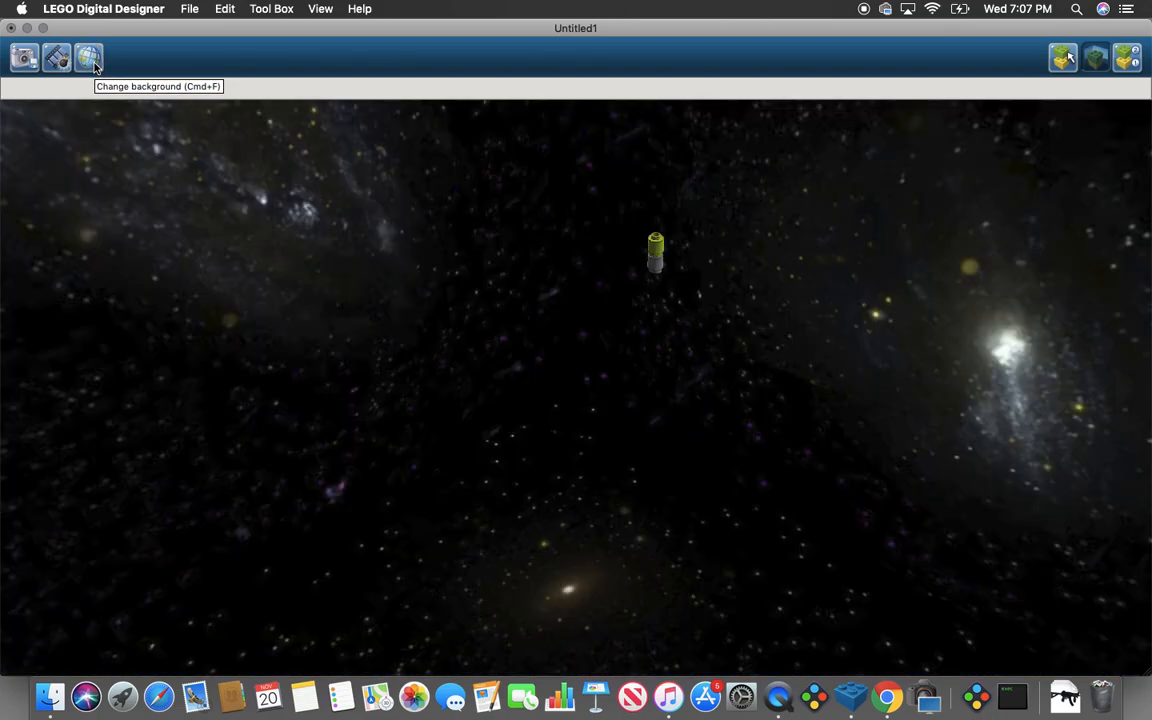
{"action": "left_click", "coordinate": [53, 66]}
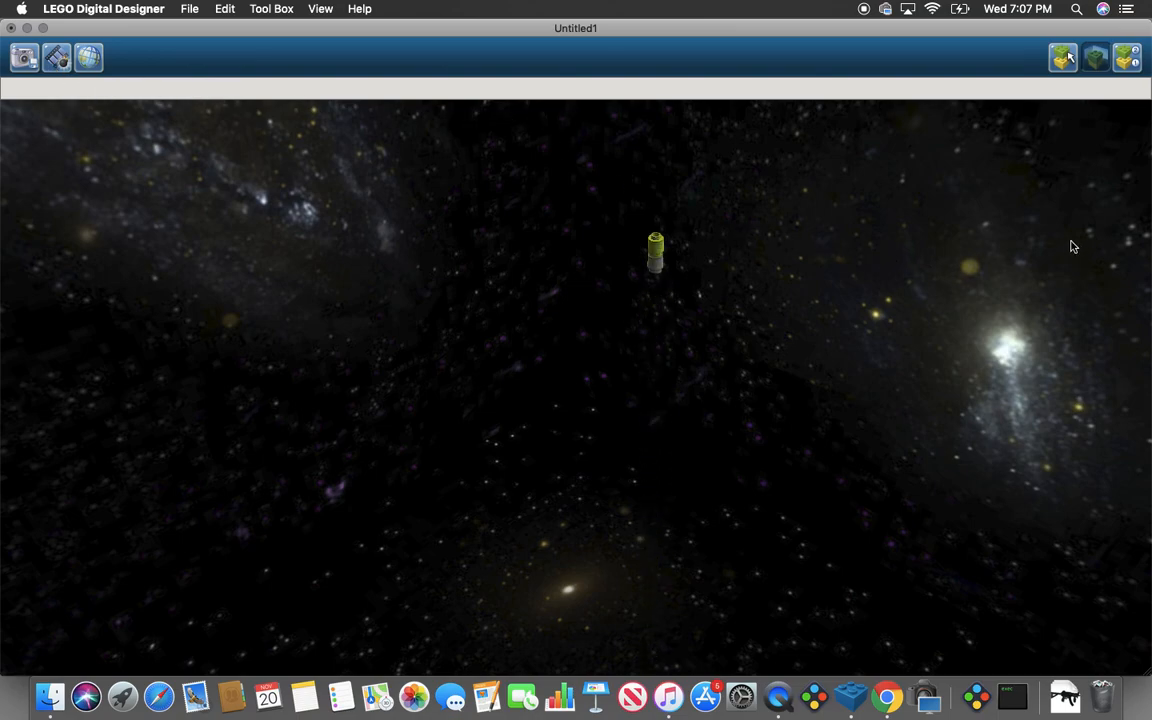
Generate the building guide and play it to step 1, and return to Build mode.
{"action": "left_click", "coordinate": [1126, 64]}
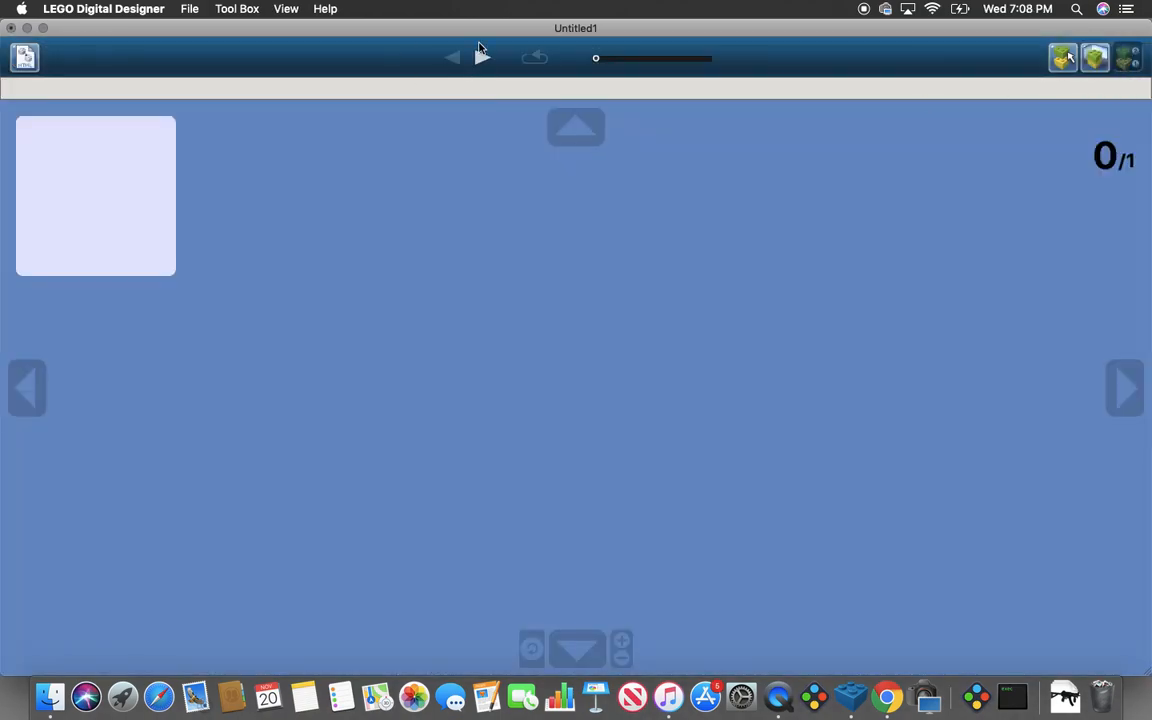
{"action": "left_click", "coordinate": [481, 57]}
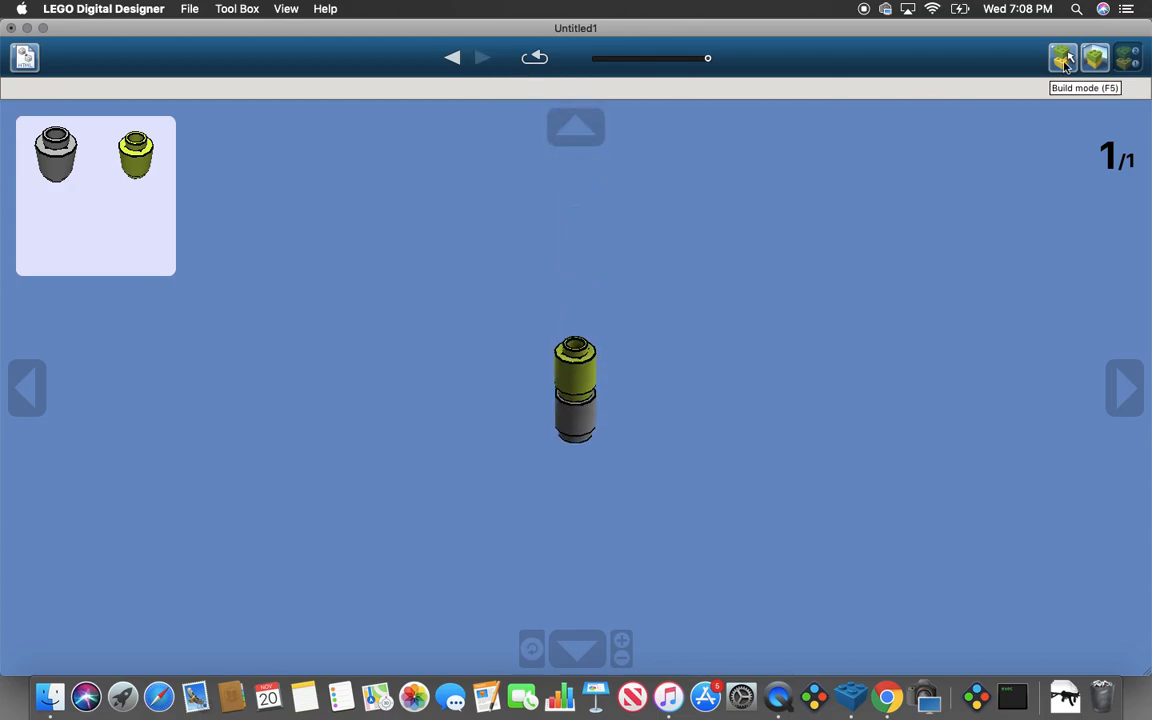
{"action": "left_click", "coordinate": [1064, 60]}
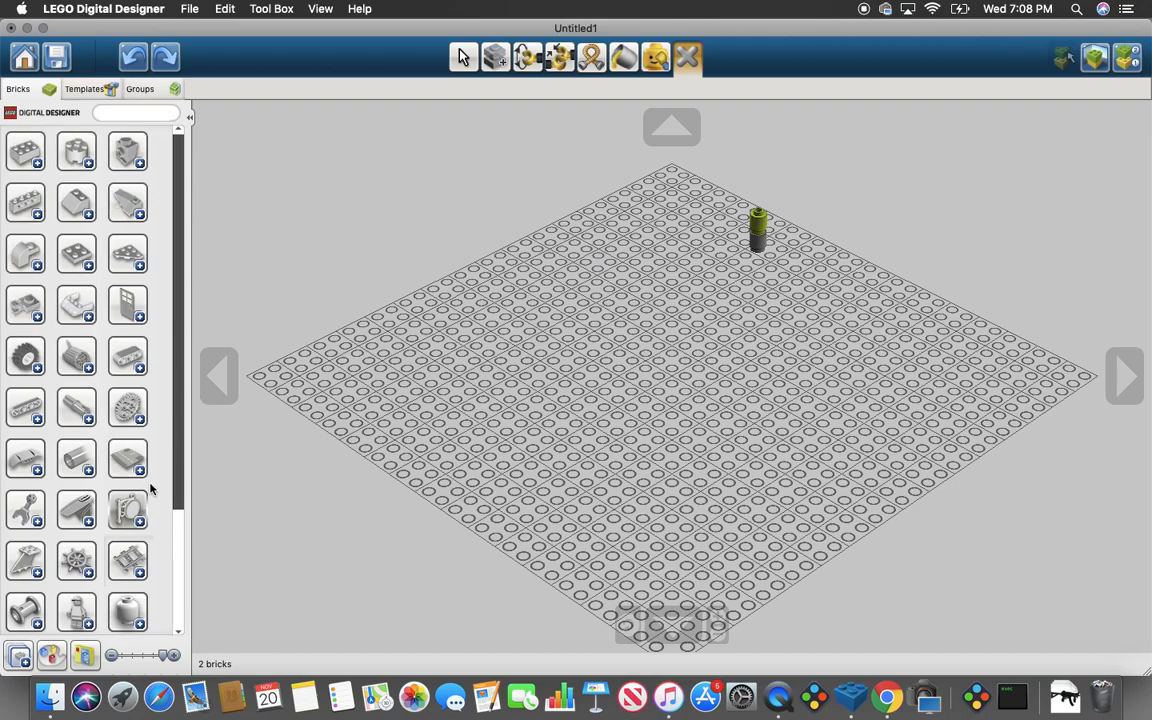
Look through the brick categories, Templates and Groups, and return to the brick palette with the Single Selection tool active.
{"action": "scroll", "coordinate": [150, 488], "scroll_direction": "down", "scroll_amount": 3}
{"action": "scroll", "coordinate": [150, 488], "scroll_direction": "up", "scroll_amount": 3}
{"action": "left_click", "coordinate": [74, 88]}
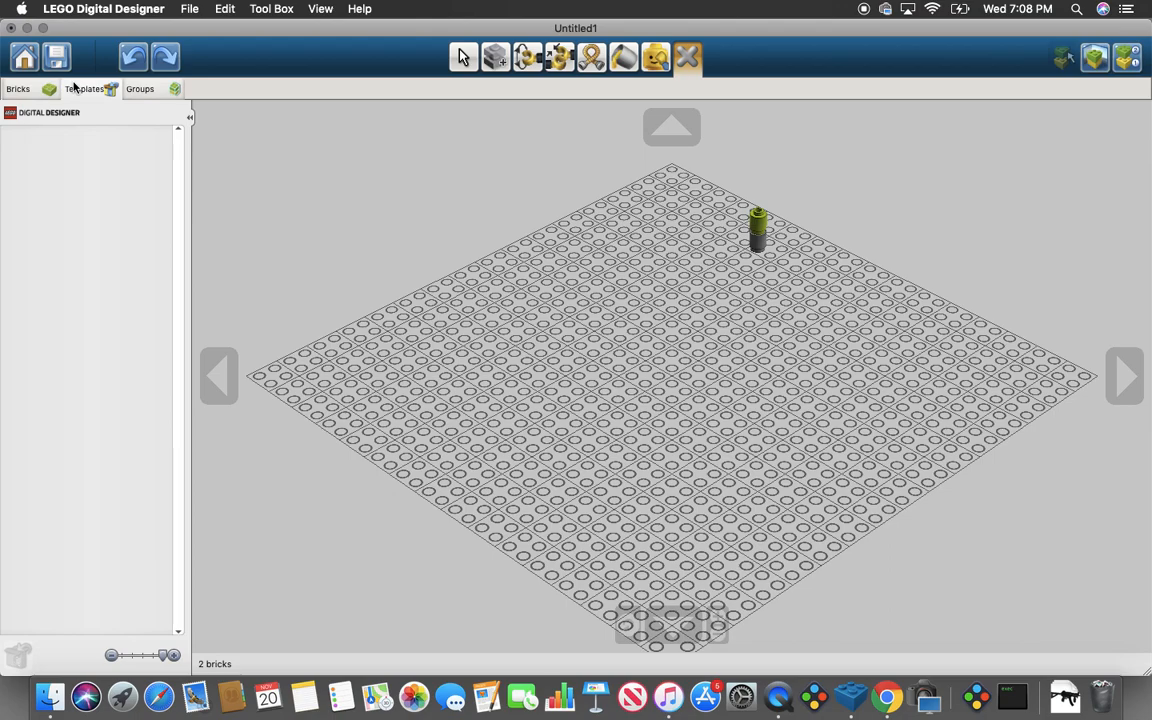
{"action": "left_click", "coordinate": [145, 92]}
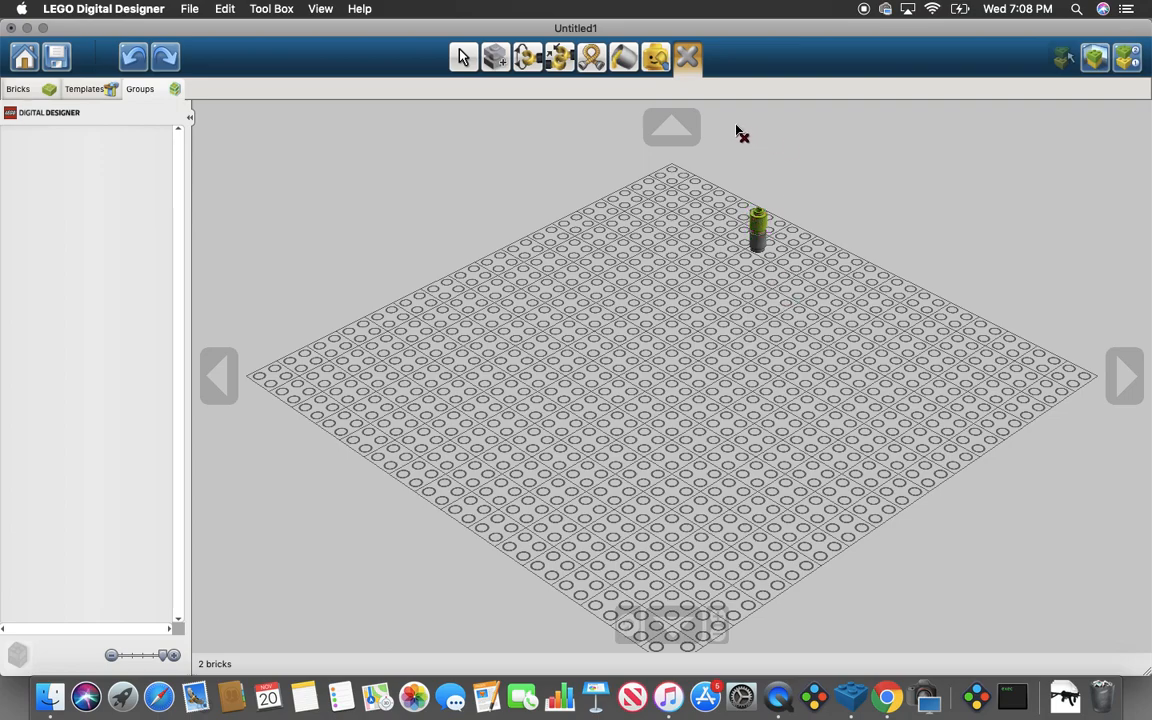
{"action": "left_click", "coordinate": [470, 56]}
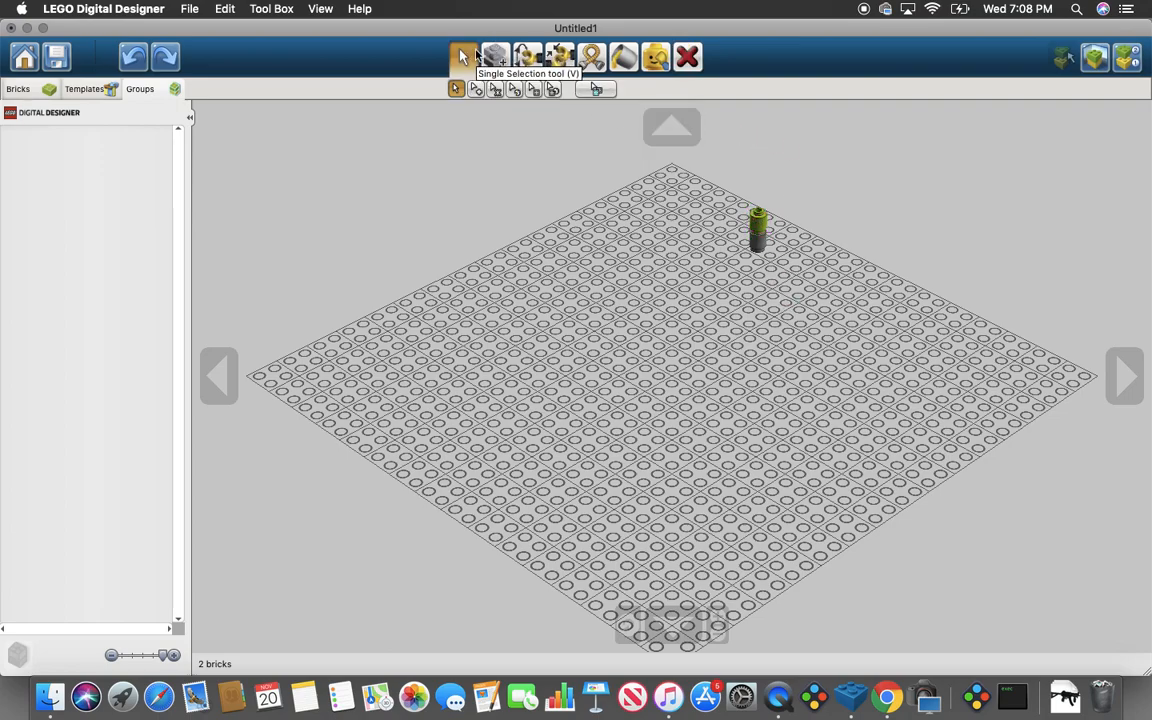
{"action": "left_click", "coordinate": [16, 88]}
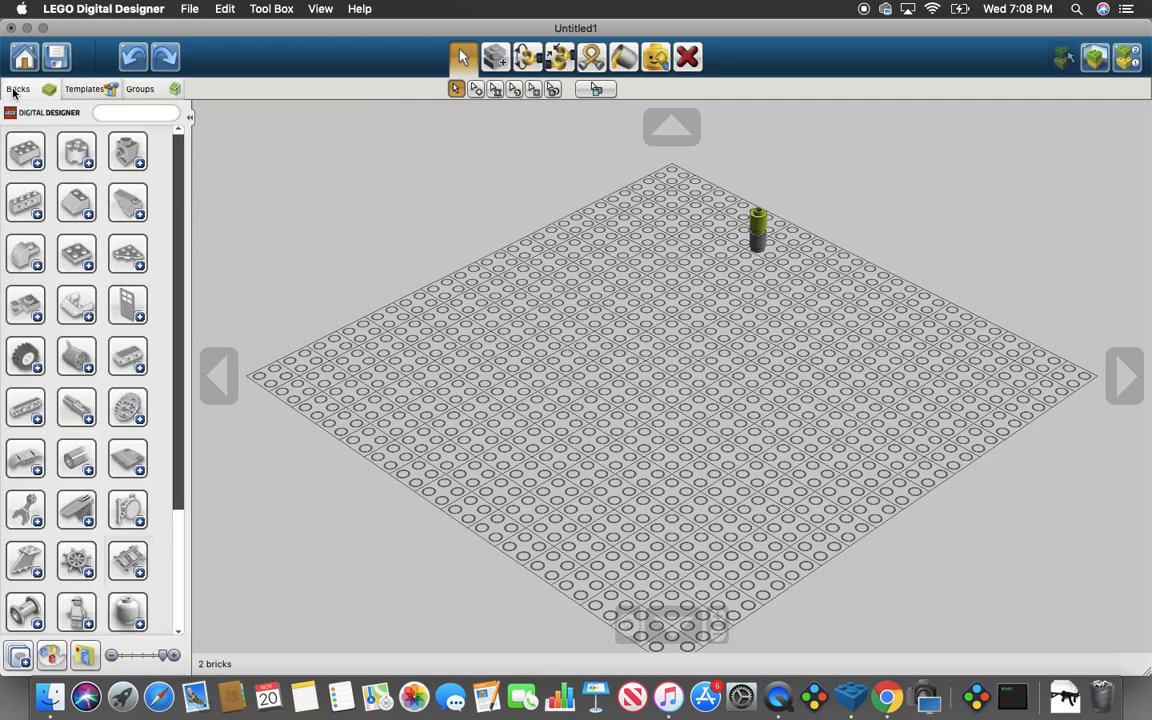
Expand all brick categories to browse the individual bricks, and collapse them again.
{"action": "left_click", "coordinate": [15, 662]}
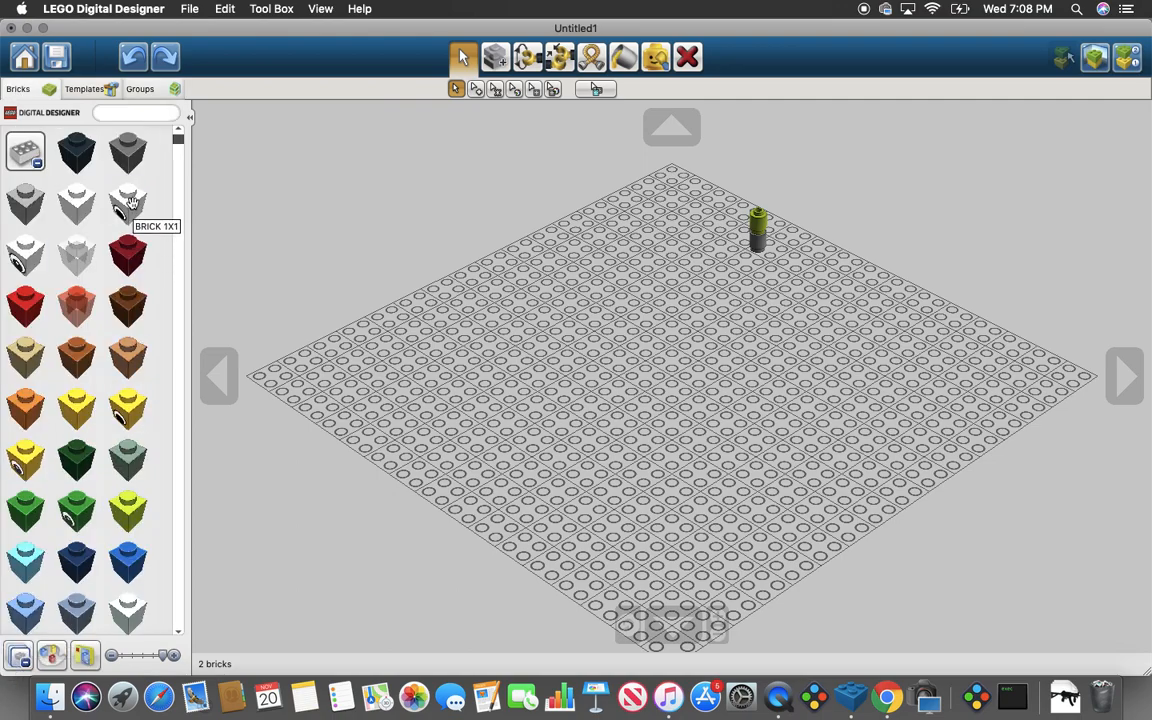
{"action": "scroll", "coordinate": [133, 210], "scroll_direction": "down", "scroll_amount": 20}
{"action": "scroll", "coordinate": [133, 205], "scroll_direction": "down", "scroll_amount": 10}
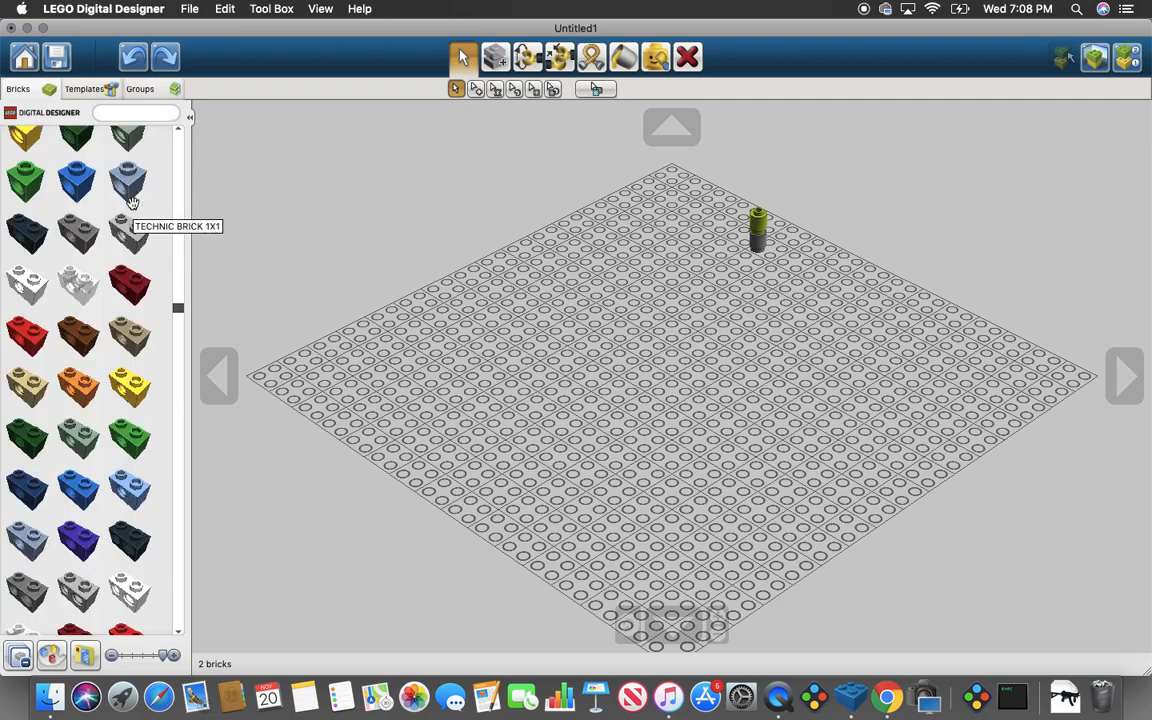
{"action": "left_click", "coordinate": [20, 657]}
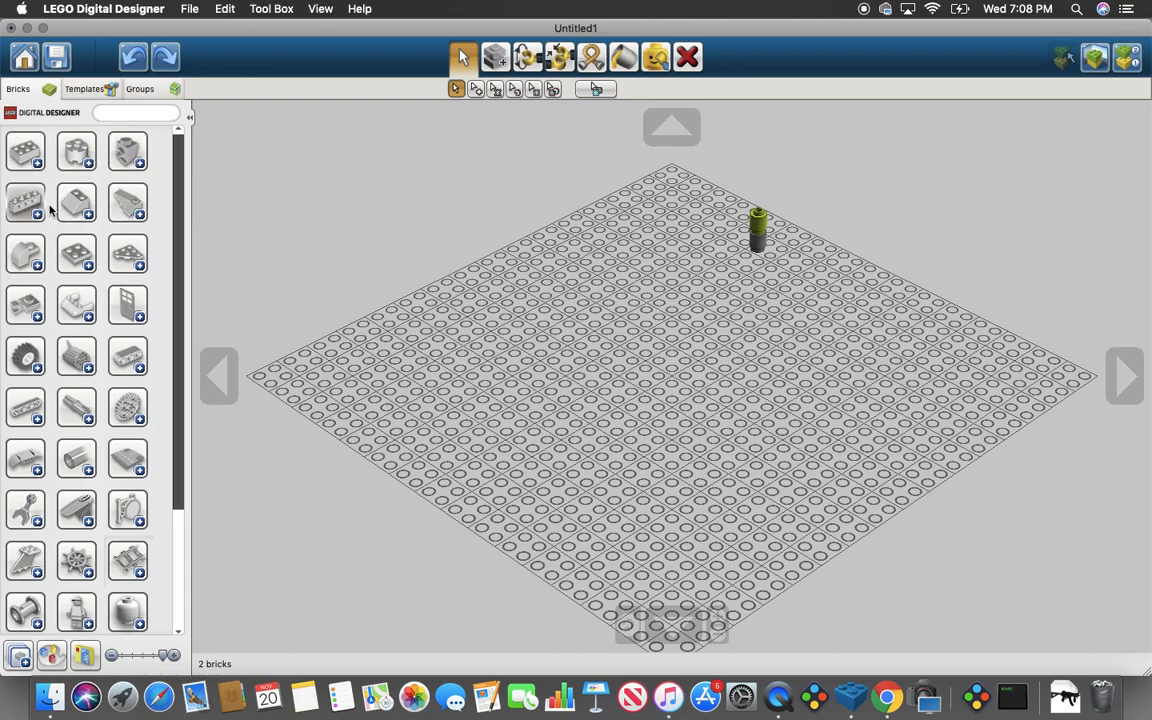
Expand and collapse the basic bricks category, and toggle all category dividers to look over the palette.
{"action": "left_click", "coordinate": [25, 151]}
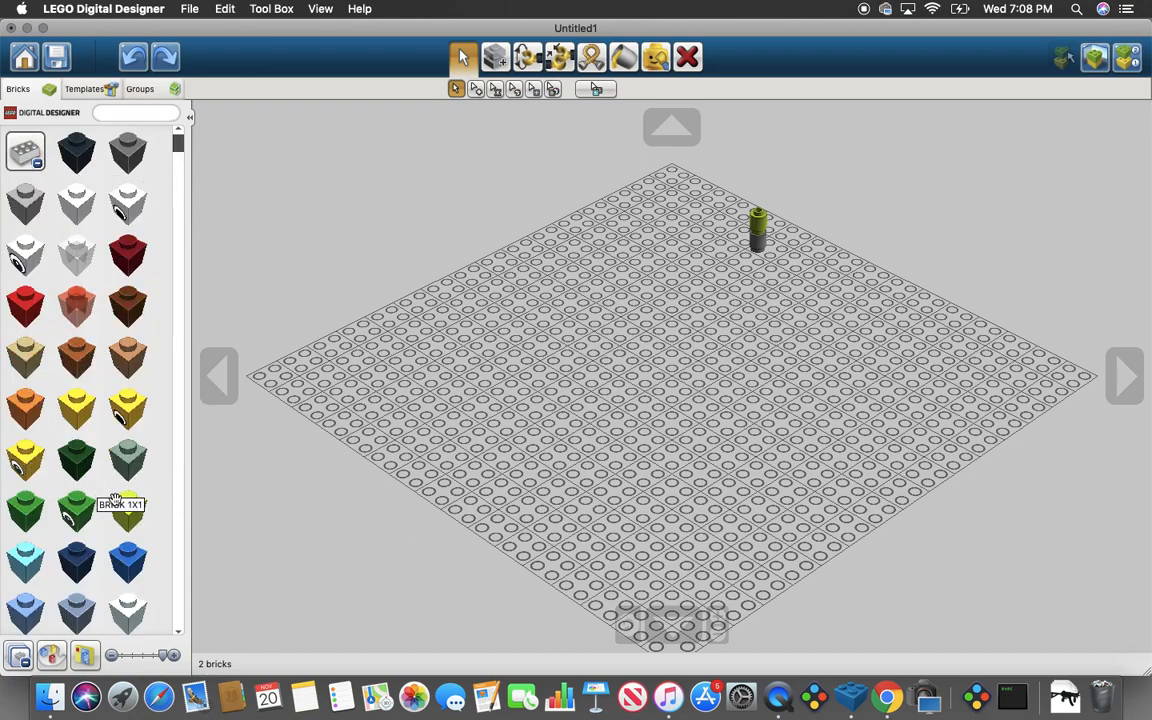
{"action": "left_click", "coordinate": [28, 655]}
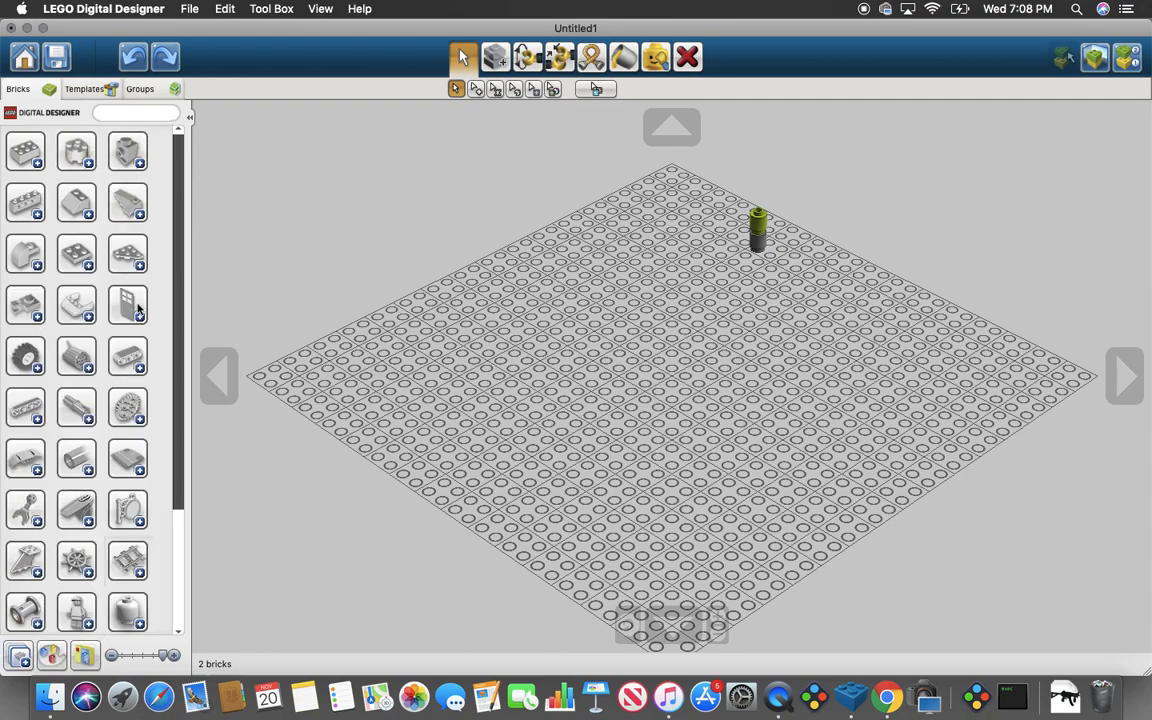
{"action": "left_click", "coordinate": [14, 656]}
{"action": "left_click", "coordinate": [12, 656]}
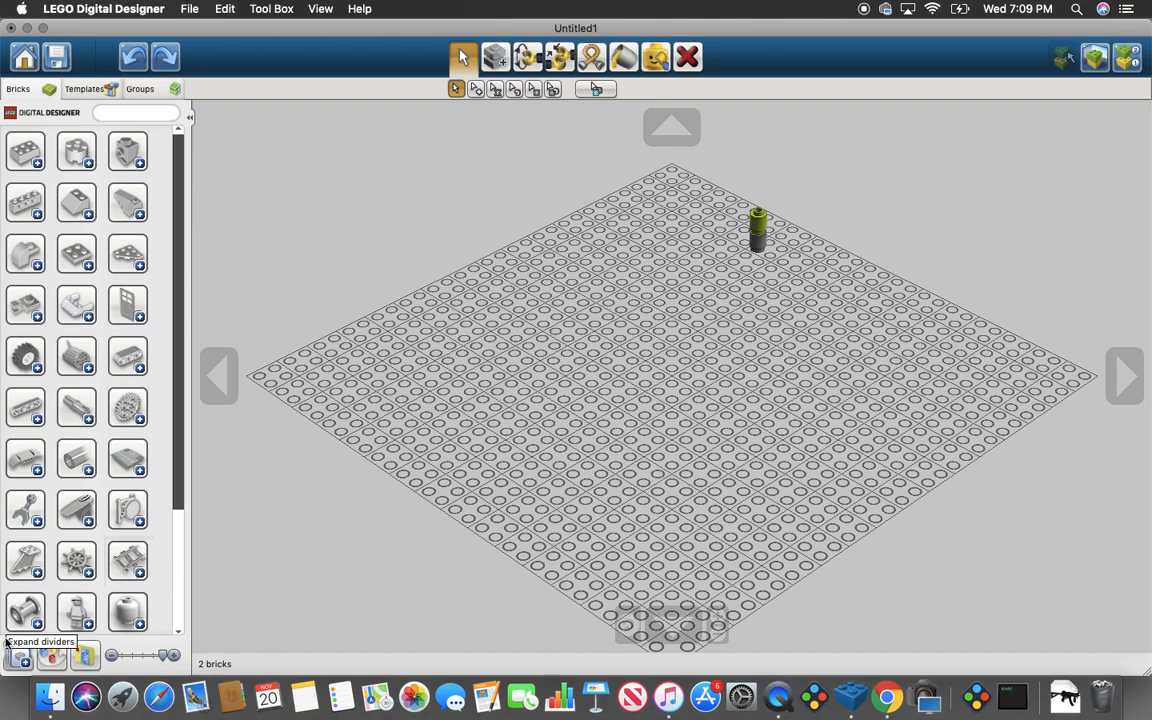
{"action": "scroll", "coordinate": [80, 465], "scroll_direction": "down", "scroll_amount": 2}
{"action": "scroll", "coordinate": [87, 512], "scroll_direction": "up", "scroll_amount": 2}
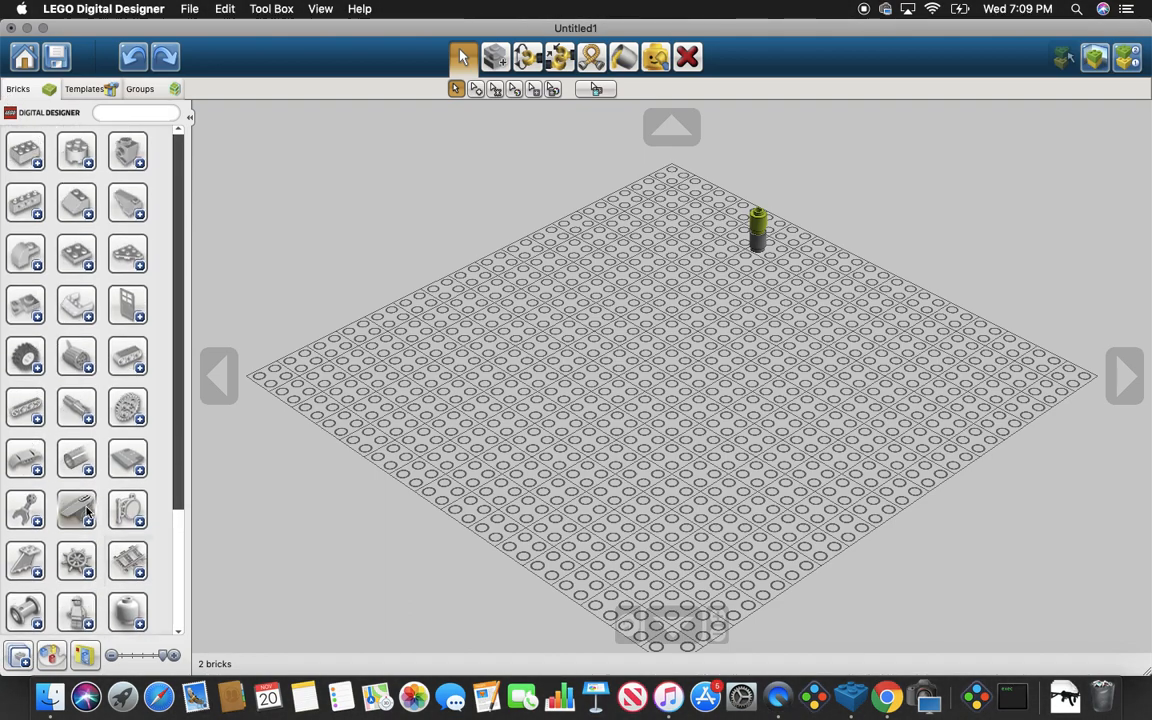
Filter the brick palette by the solid red colour and look over the remaining categories.
{"action": "left_click", "coordinate": [51, 657]}
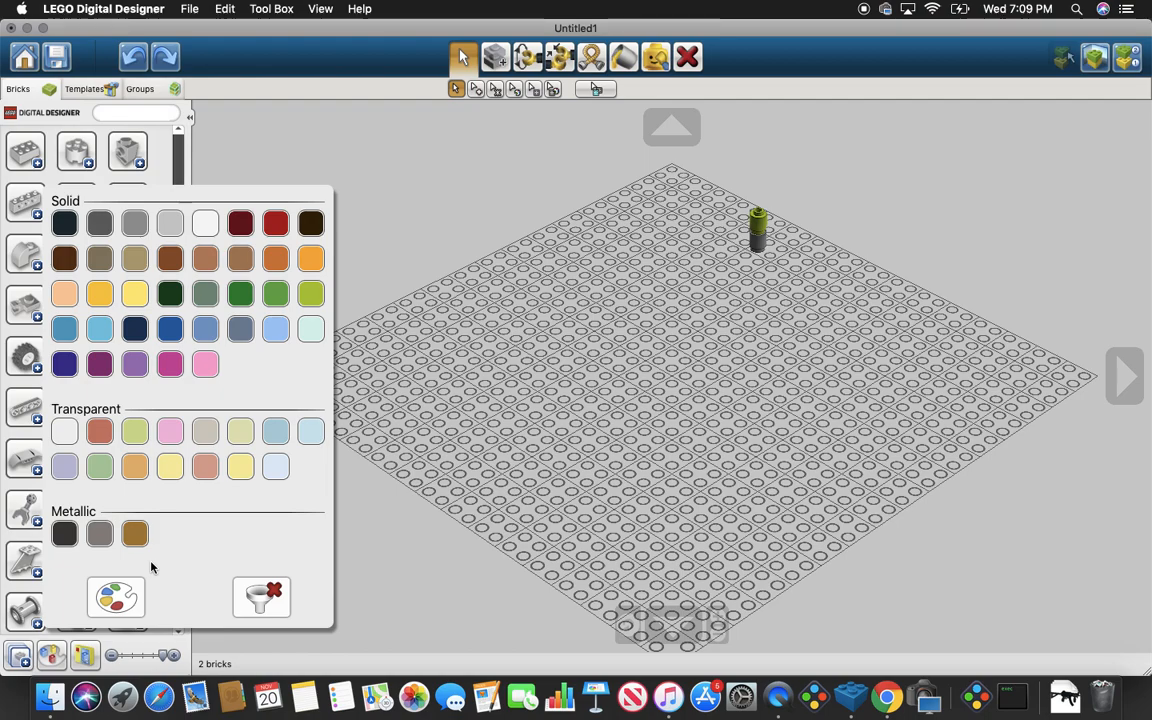
{"action": "left_click", "coordinate": [276, 224]}
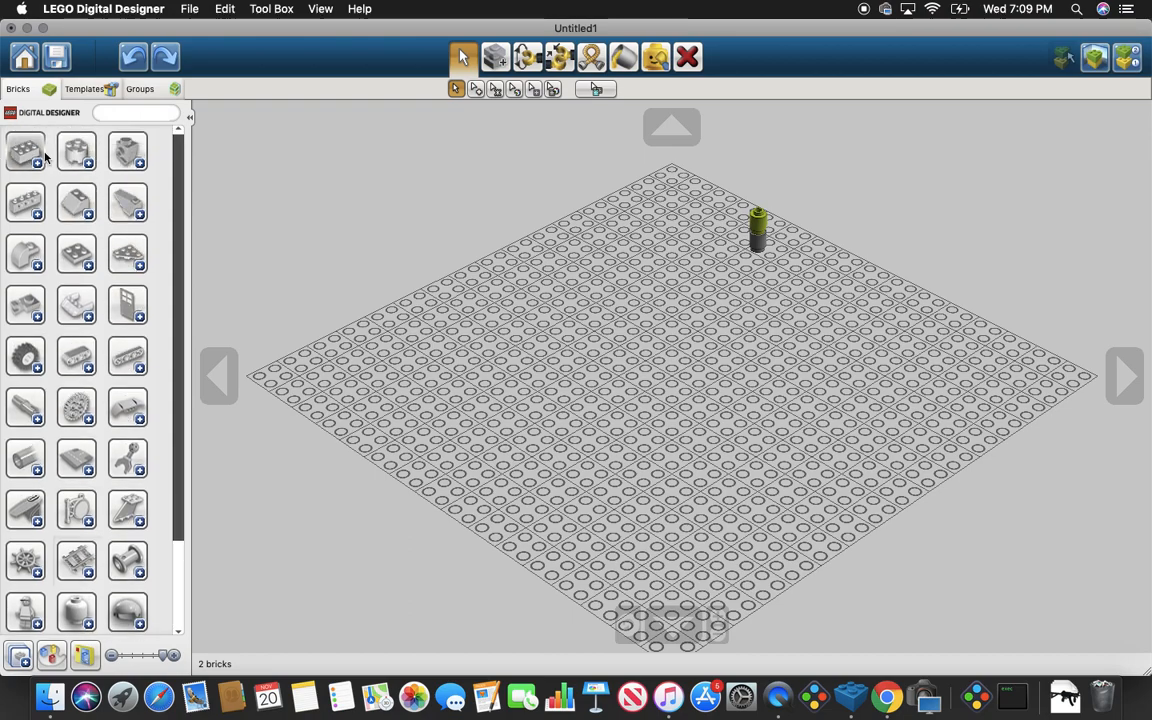
{"action": "scroll", "coordinate": [73, 175], "scroll_direction": "down", "scroll_amount": 8}
{"action": "scroll", "coordinate": [73, 175], "scroll_direction": "up", "scroll_amount": 8}
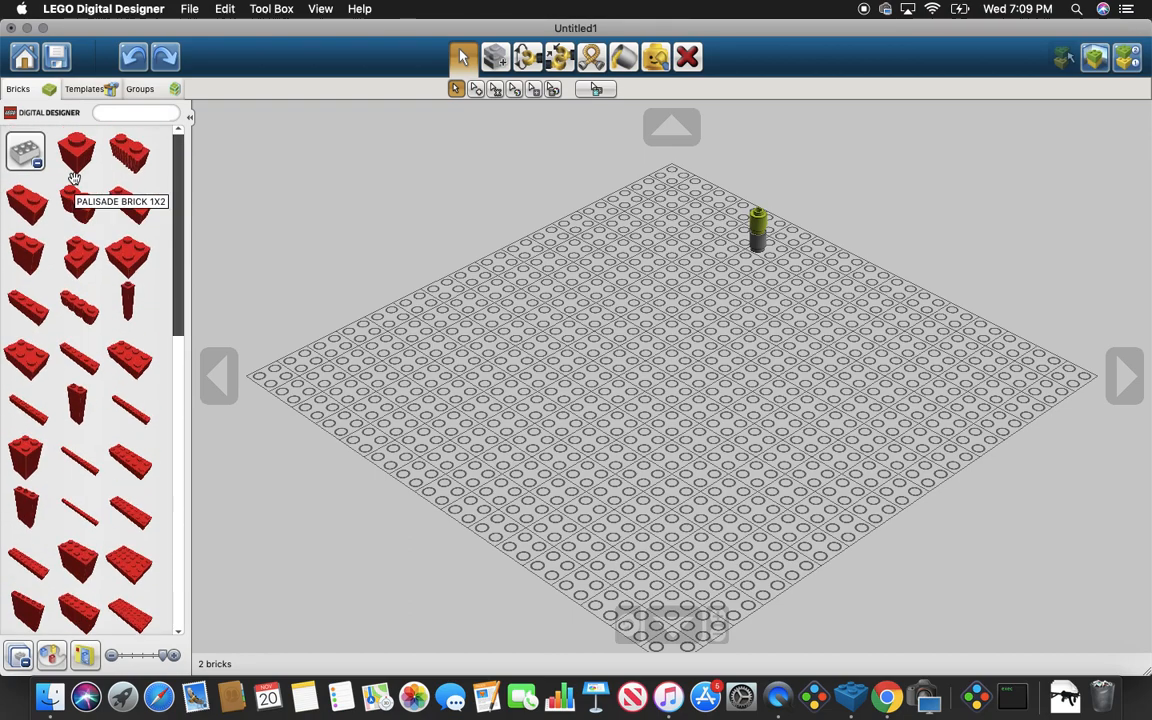
Examine the red bricks in the first three categories one after another, and collapse each category.
{"action": "left_click", "coordinate": [29, 148]}
{"action": "left_click", "coordinate": [63, 141]}
{"action": "scroll", "coordinate": [63, 141], "scroll_direction": "down", "scroll_amount": 5}
{"action": "scroll", "coordinate": [63, 141], "scroll_direction": "up", "scroll_amount": 5}
{"action": "left_click", "coordinate": [68, 138]}
{"action": "left_click", "coordinate": [131, 144]}
{"action": "scroll", "coordinate": [133, 143], "scroll_direction": "down", "scroll_amount": 8}
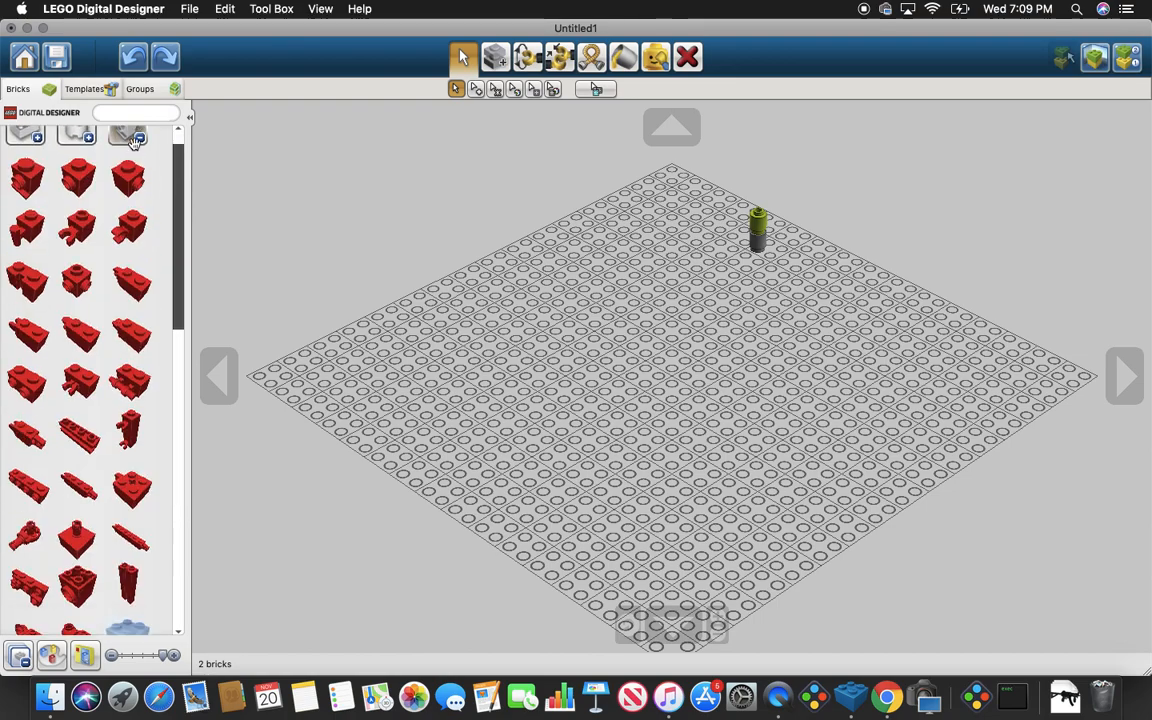
{"action": "scroll", "coordinate": [134, 146], "scroll_direction": "up", "scroll_amount": 8}
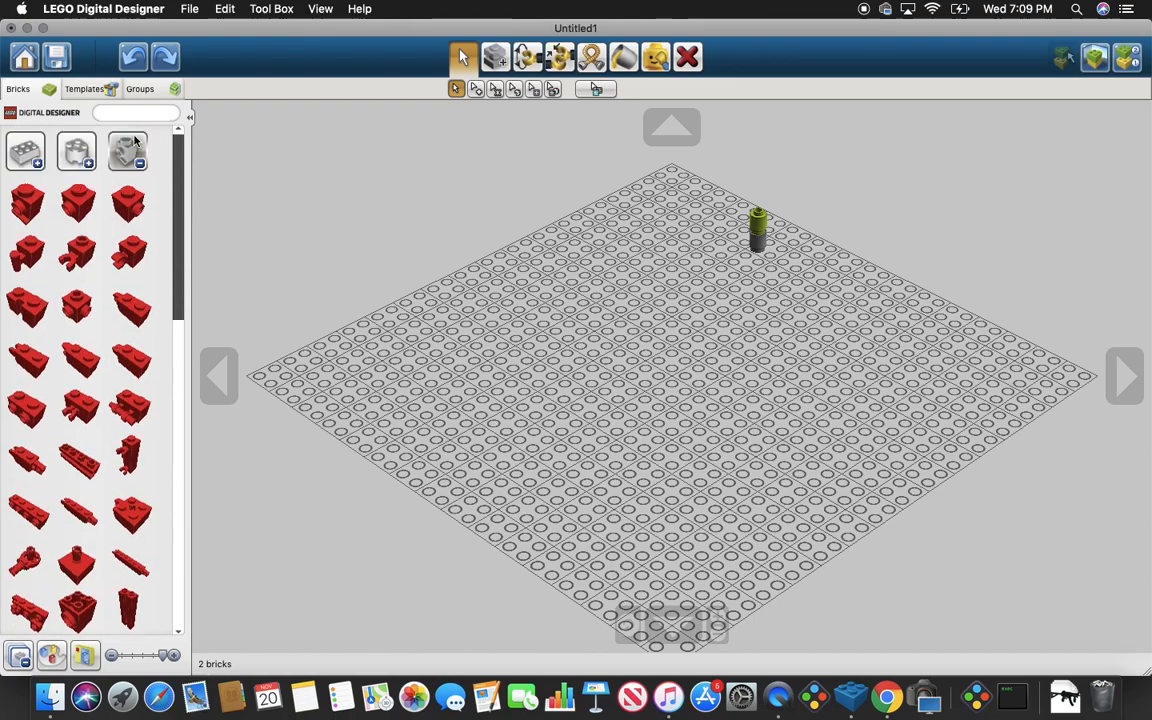
{"action": "left_click", "coordinate": [134, 143]}
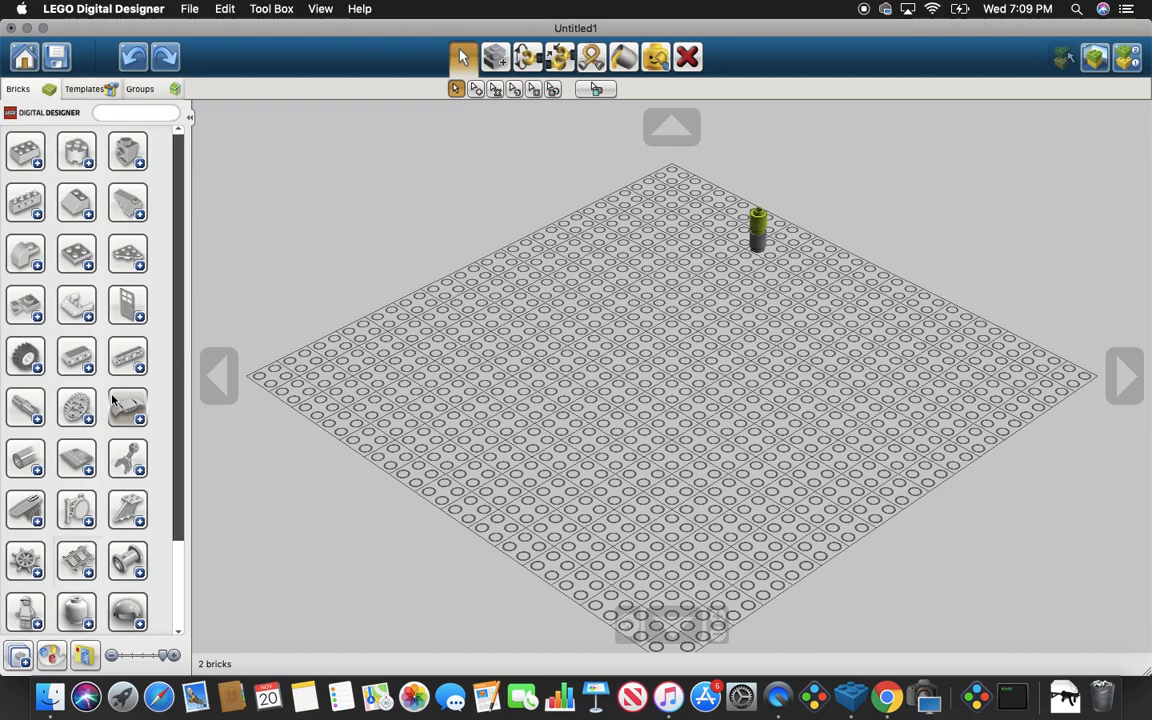
Switch off the listing of separate colour variants and look through the red minifigure hair and hats.
{"action": "left_click", "coordinate": [51, 655]}
{"action": "left_click", "coordinate": [136, 594]}
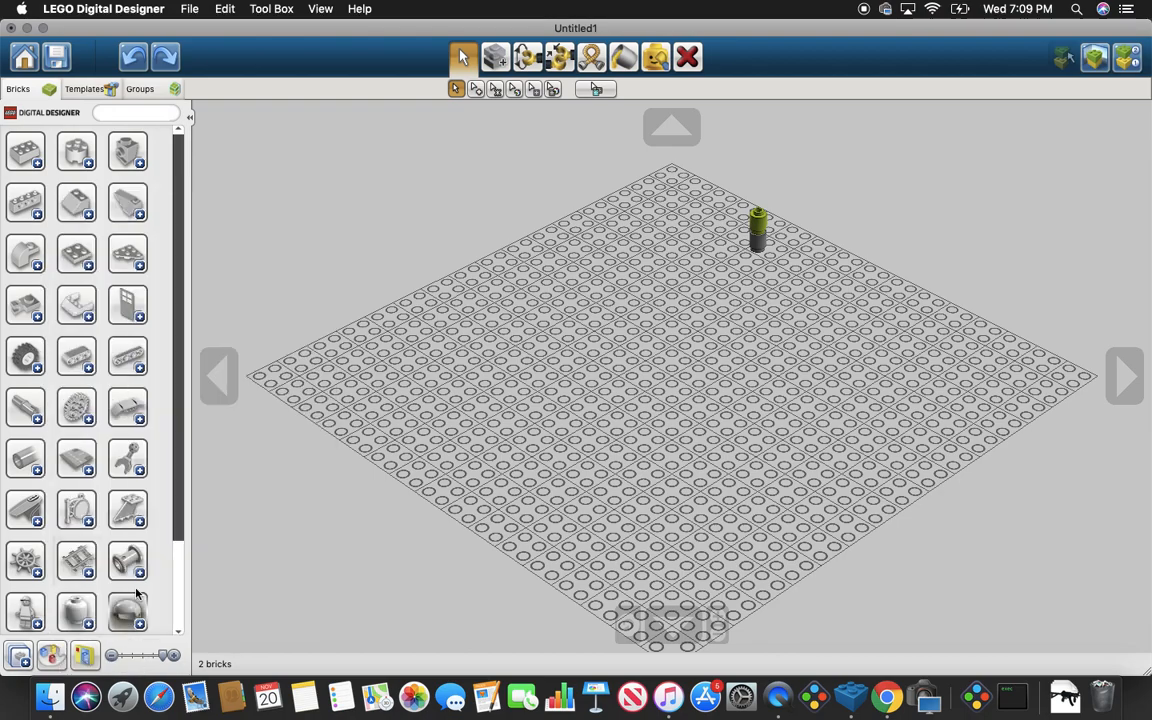
{"action": "scroll", "coordinate": [136, 594], "scroll_direction": "down", "scroll_amount": 5}
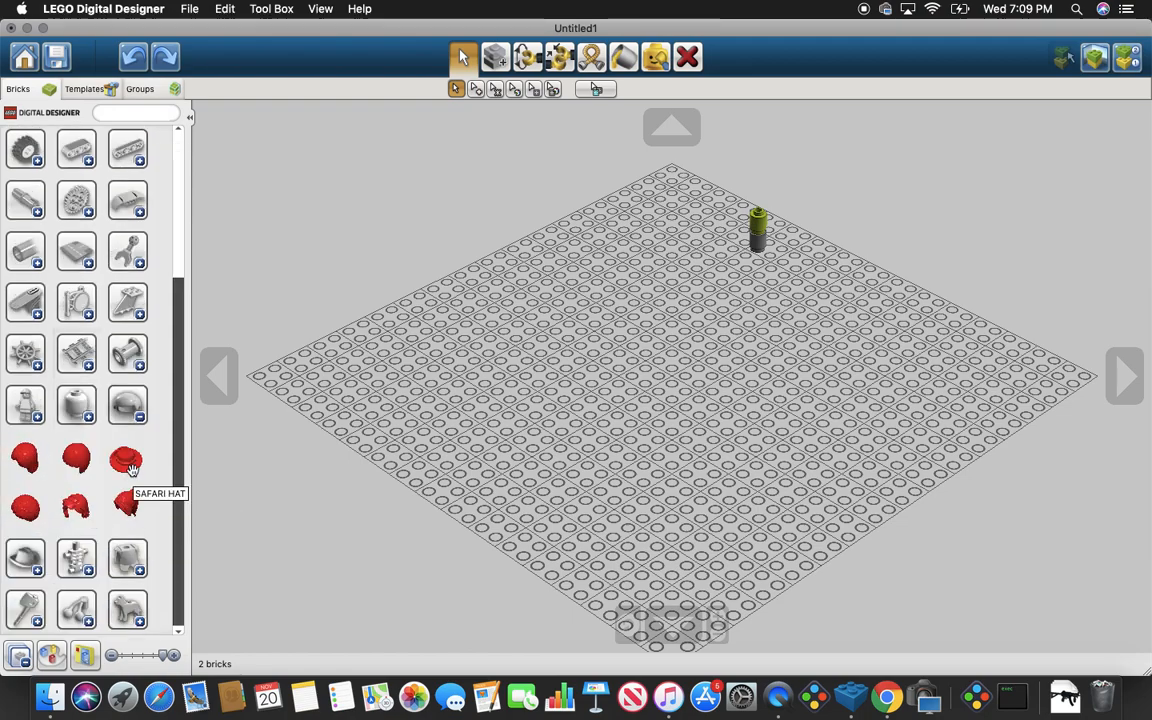
{"action": "scroll", "coordinate": [120, 470], "scroll_direction": "up", "scroll_amount": 3}
Remove the red colour filter and look through the minifigure heads category, leaving it collapsed.
{"action": "left_click", "coordinate": [51, 655]}
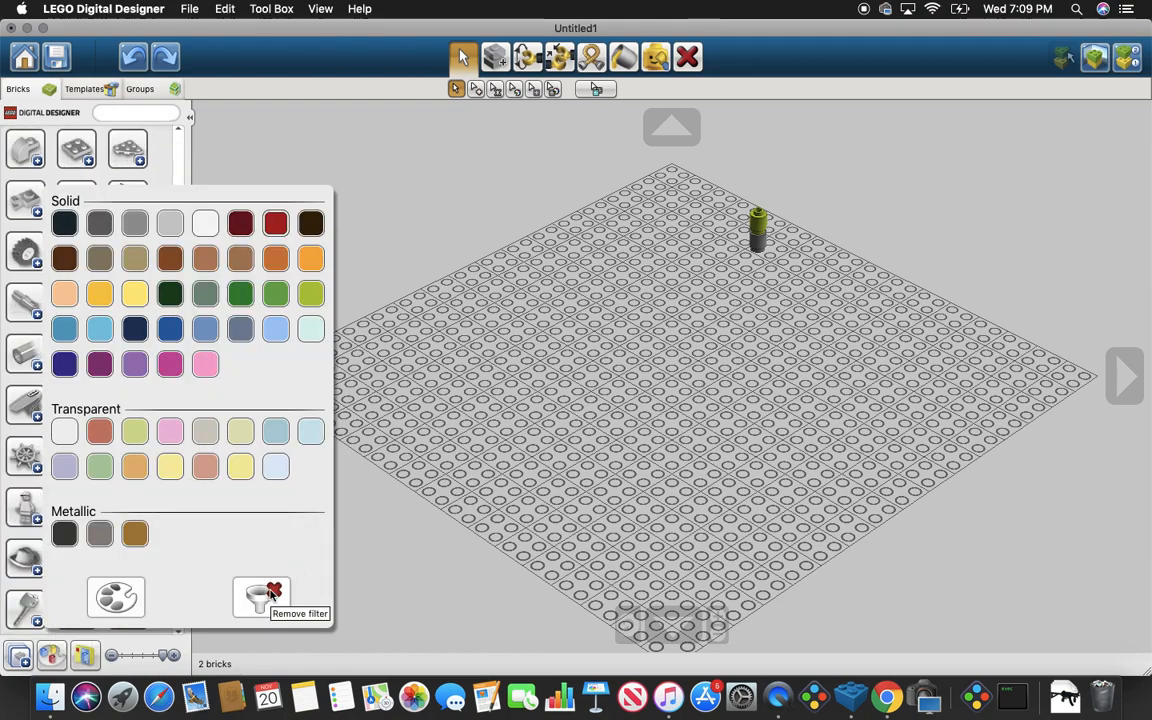
{"action": "left_click", "coordinate": [270, 595]}
{"action": "left_click", "coordinate": [119, 512]}
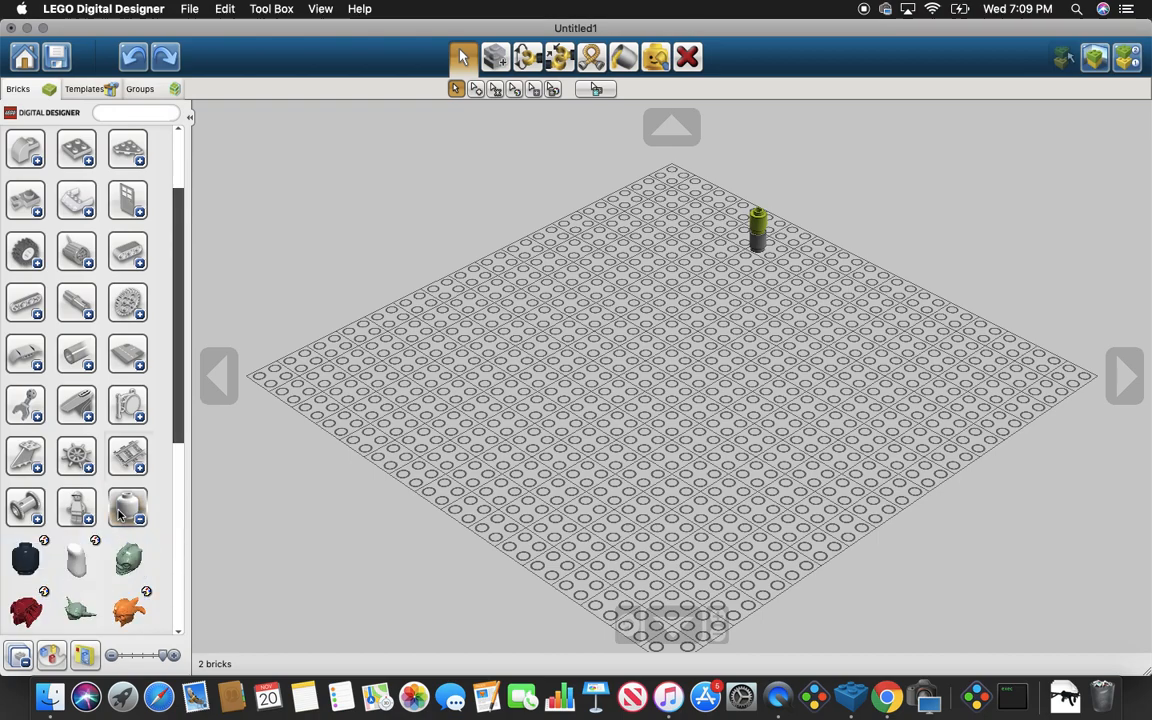
{"action": "scroll", "coordinate": [100, 480], "scroll_direction": "down", "scroll_amount": 4}
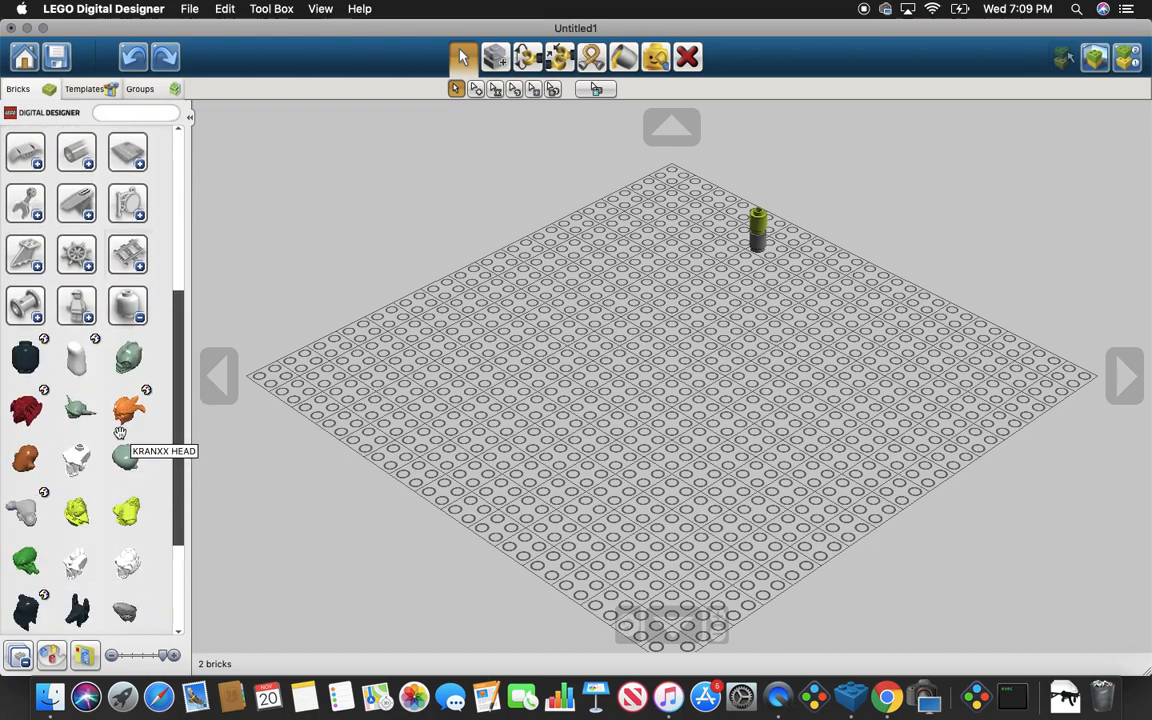
{"action": "left_click", "coordinate": [143, 318]}
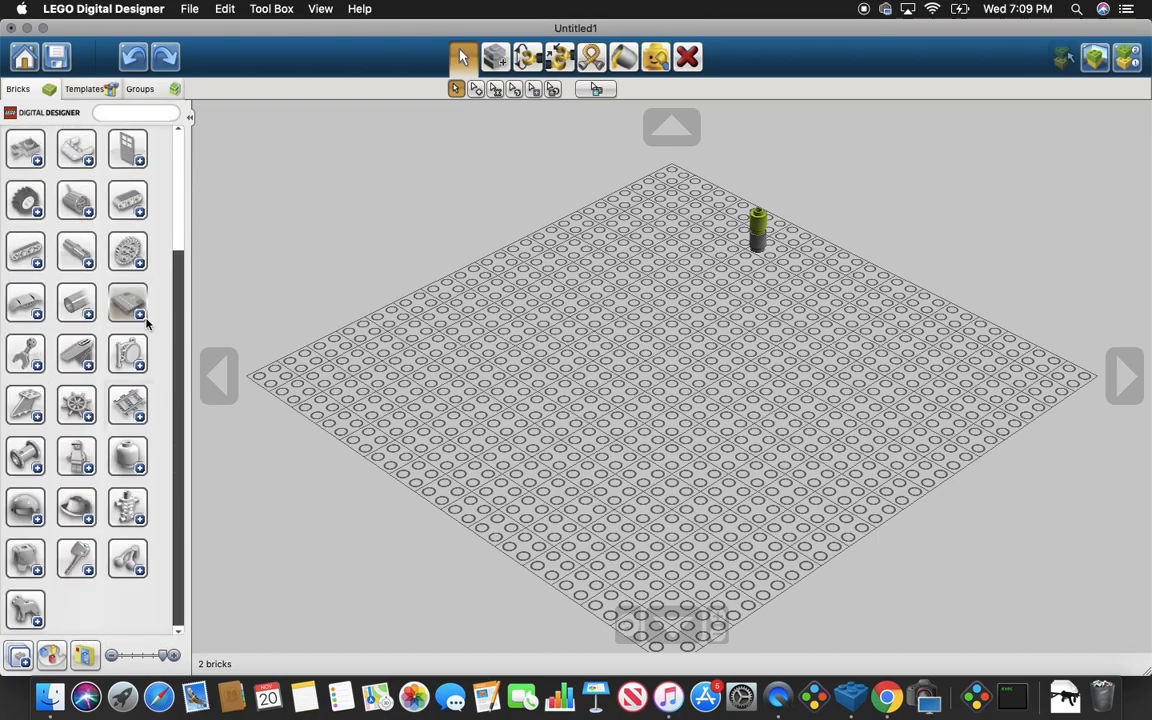
{"action": "scroll", "coordinate": [146, 322], "scroll_direction": "up", "scroll_amount": 5}
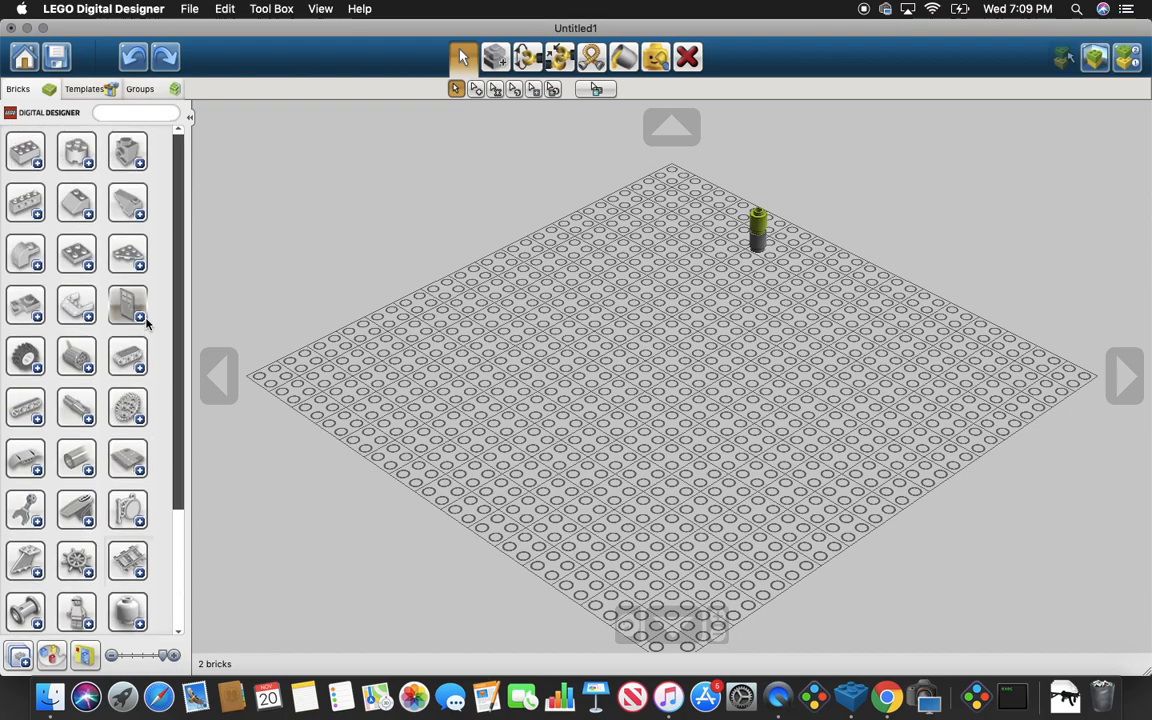
Expand the basic bricks category, turn the separate colour variants back on, and collapse the category.
{"action": "left_click", "coordinate": [22, 165]}
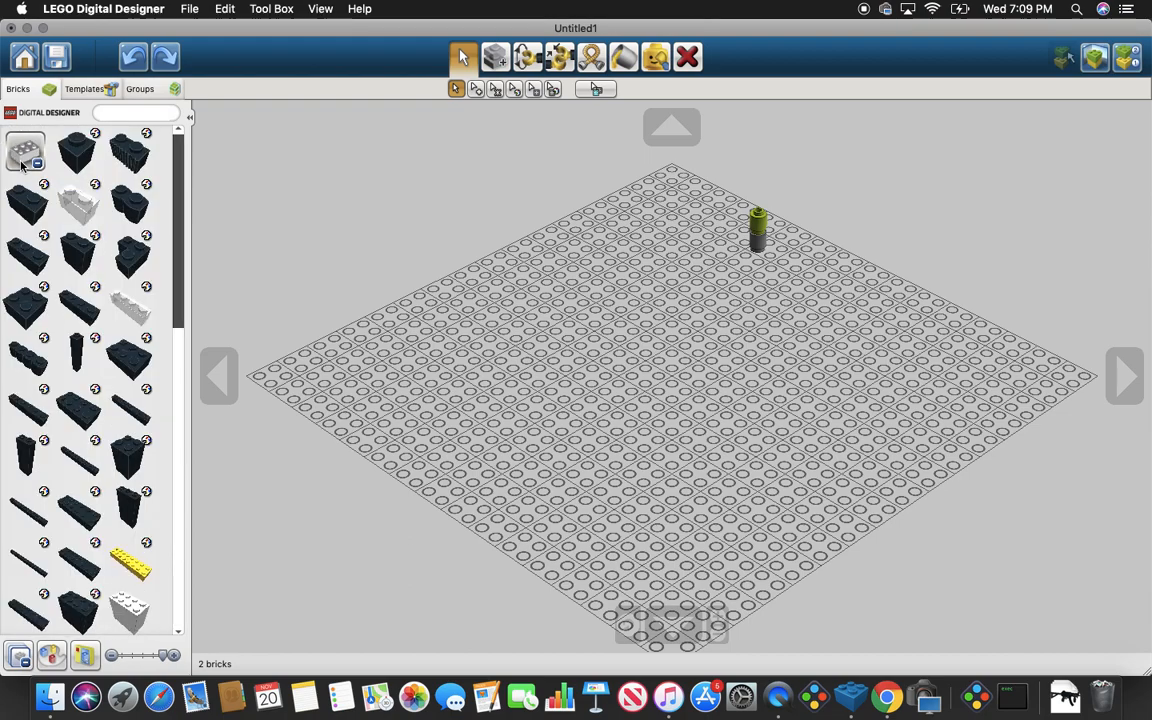
{"action": "left_click", "coordinate": [51, 655]}
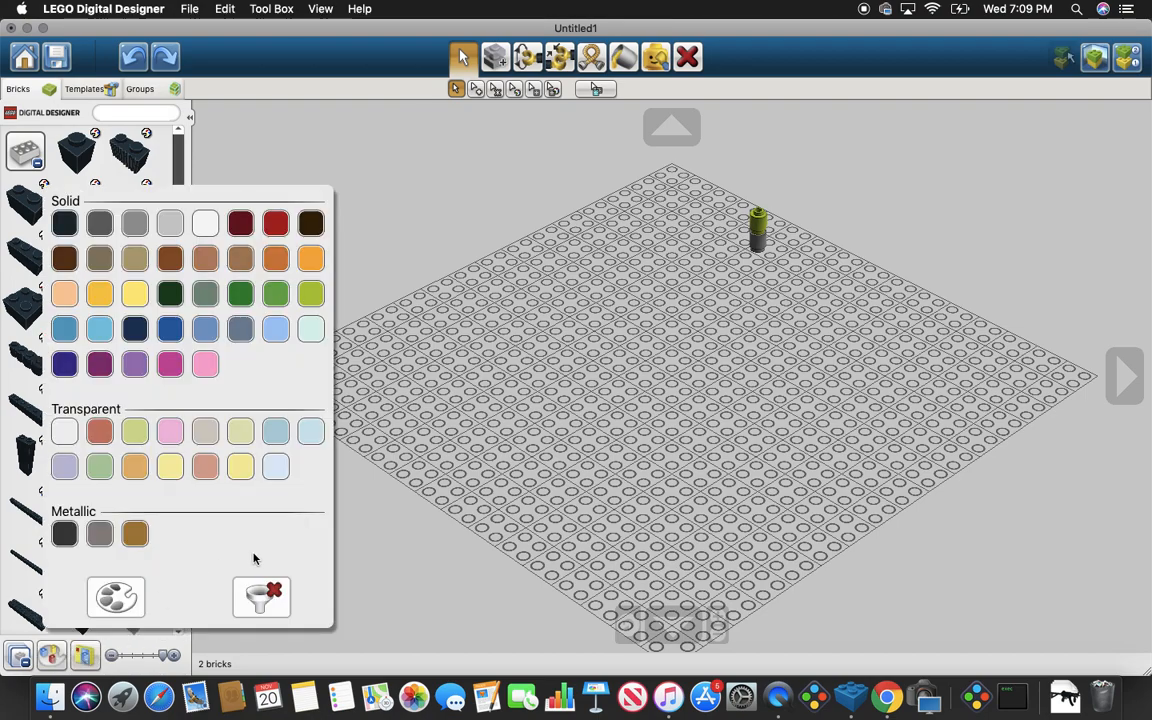
{"action": "left_click", "coordinate": [260, 592]}
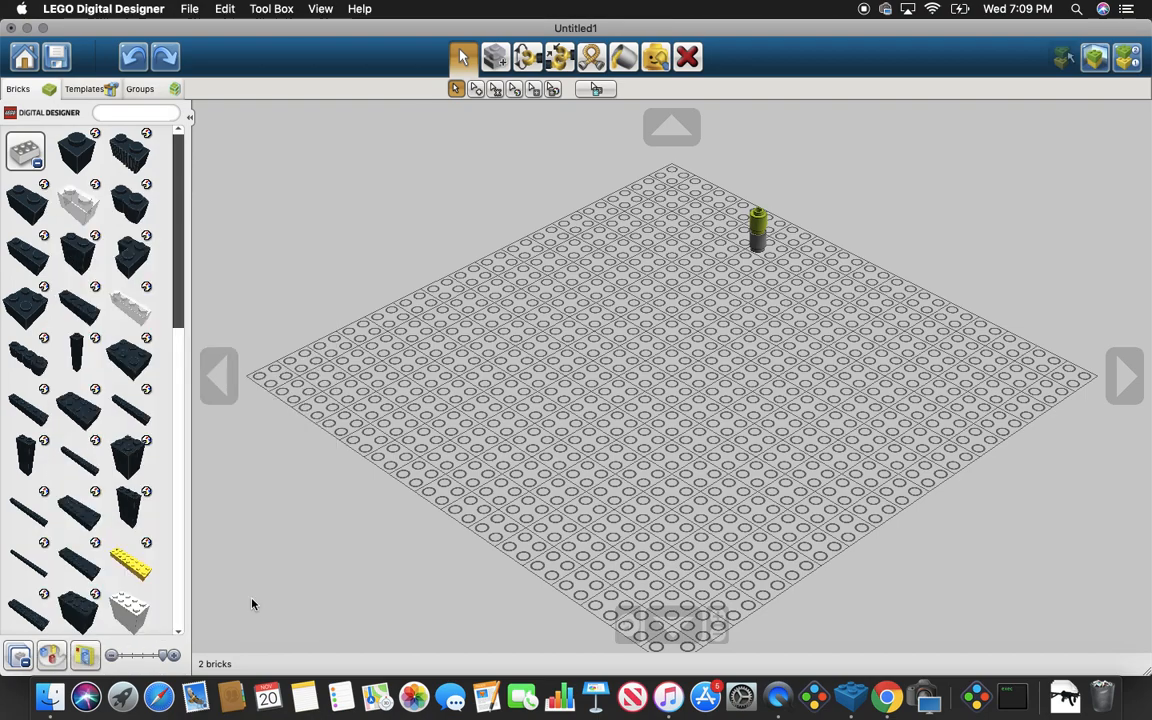
{"action": "left_click", "coordinate": [58, 655]}
{"action": "left_click", "coordinate": [124, 583]}
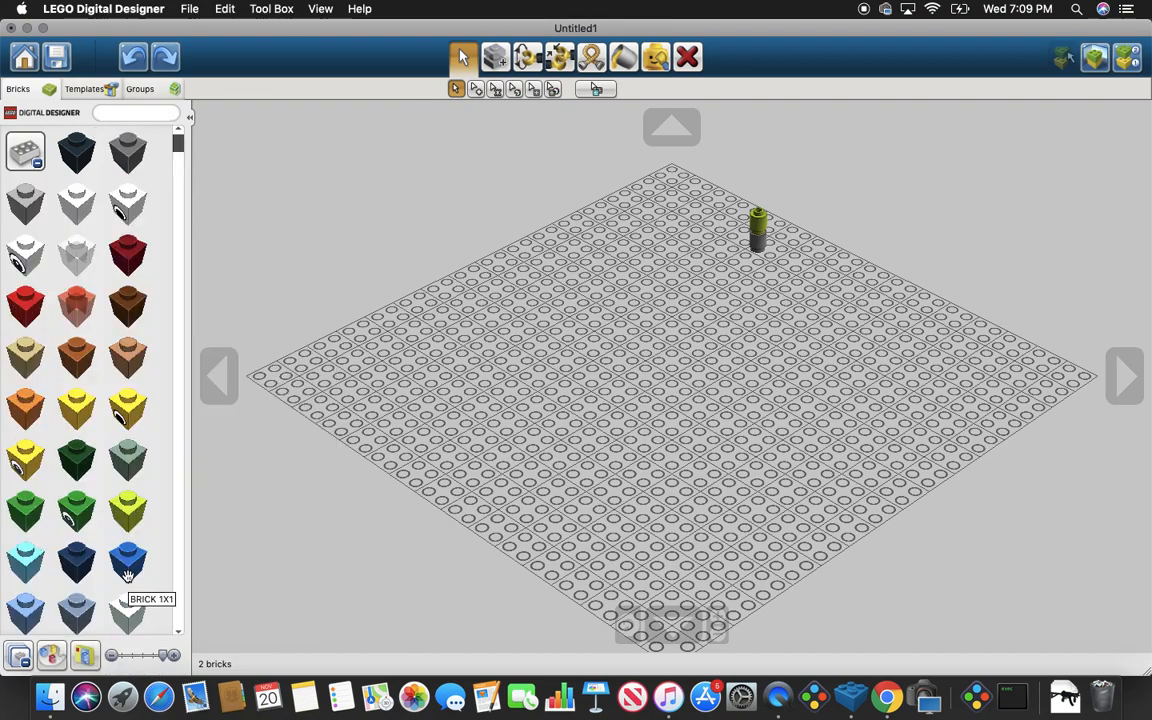
{"action": "left_click", "coordinate": [23, 166]}
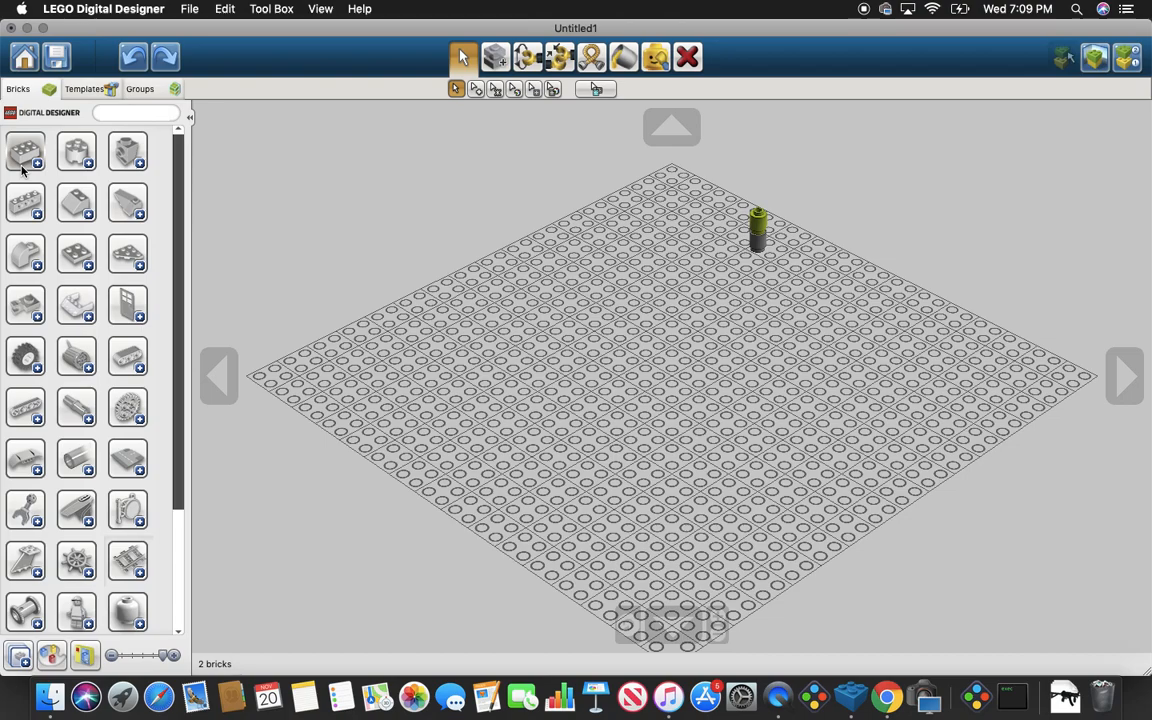
Filter the bricks by the Hero Factory box and look into the animal category.
{"action": "left_click", "coordinate": [80, 654]}
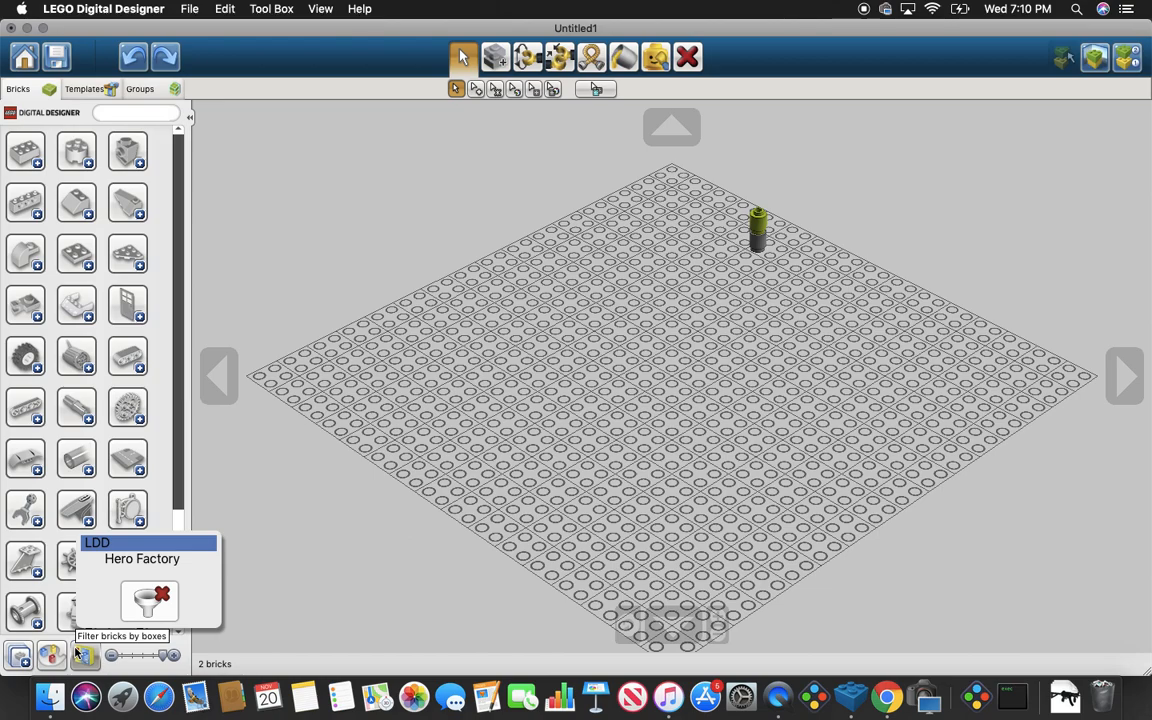
{"action": "left_click", "coordinate": [142, 559]}
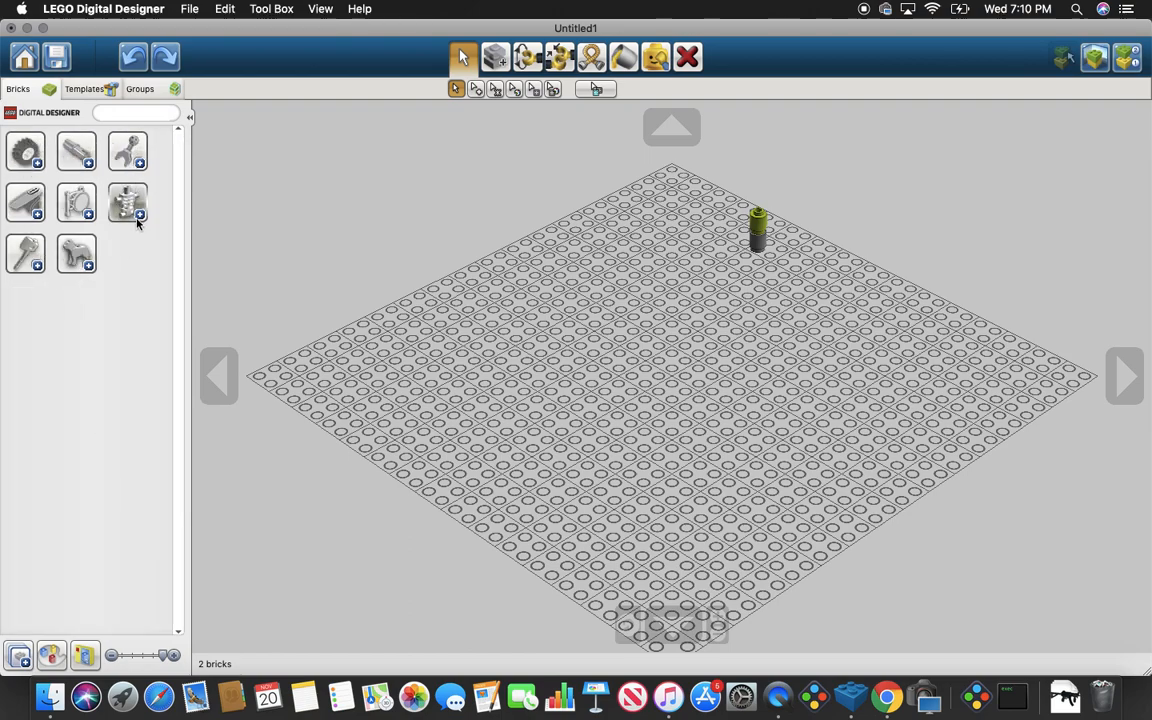
{"action": "left_click", "coordinate": [88, 256]}
{"action": "left_click", "coordinate": [88, 256]}
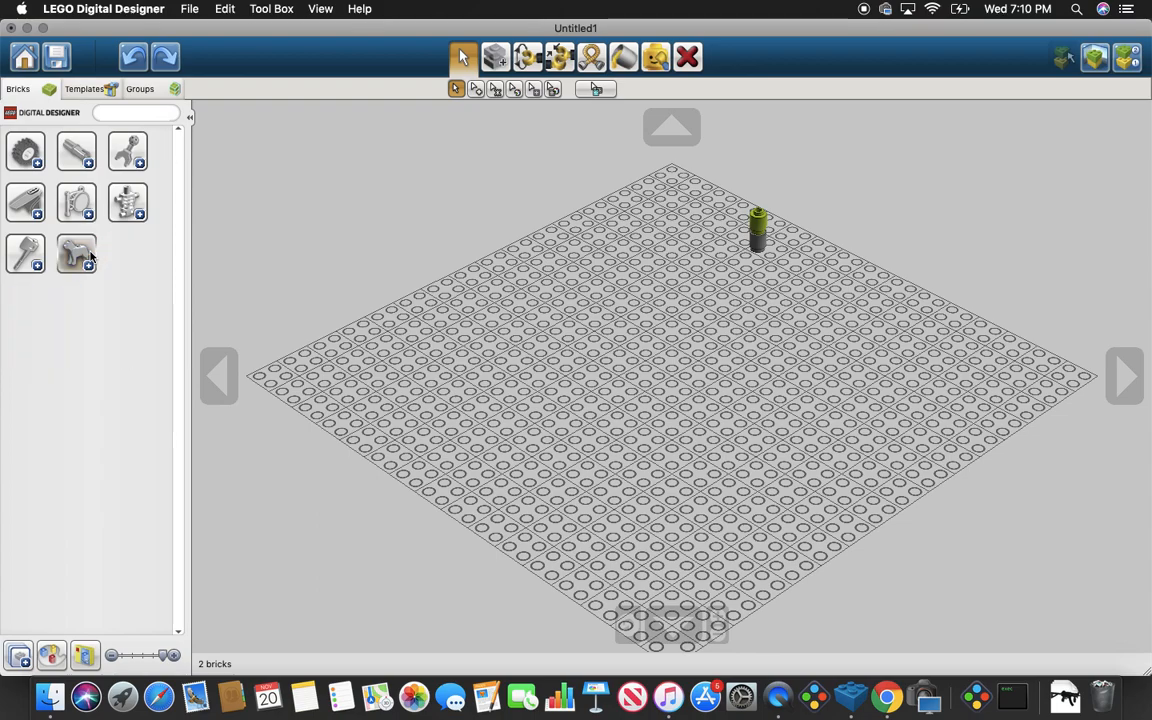
Remove the Hero Factory box filter to restore the full palette, and briefly open one category.
{"action": "left_click", "coordinate": [89, 650]}
{"action": "left_click", "coordinate": [129, 558]}
{"action": "left_click", "coordinate": [87, 652]}
{"action": "left_click", "coordinate": [156, 606]}
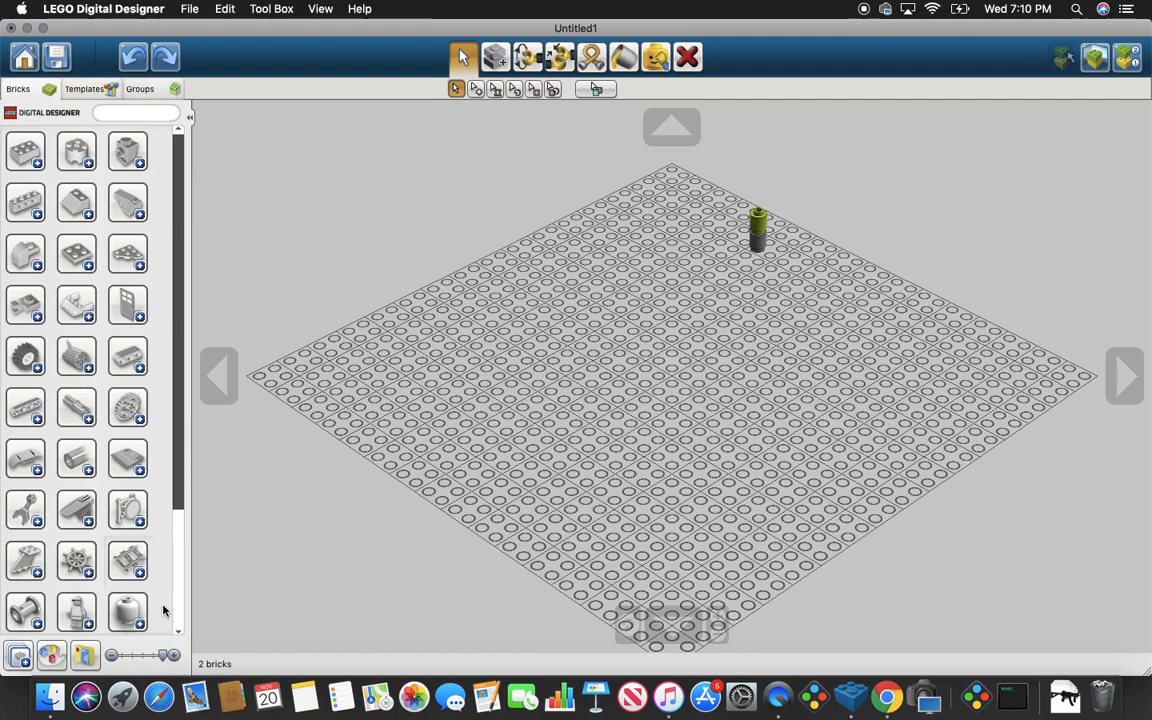
{"action": "left_click", "coordinate": [79, 296]}
{"action": "left_click", "coordinate": [79, 296]}
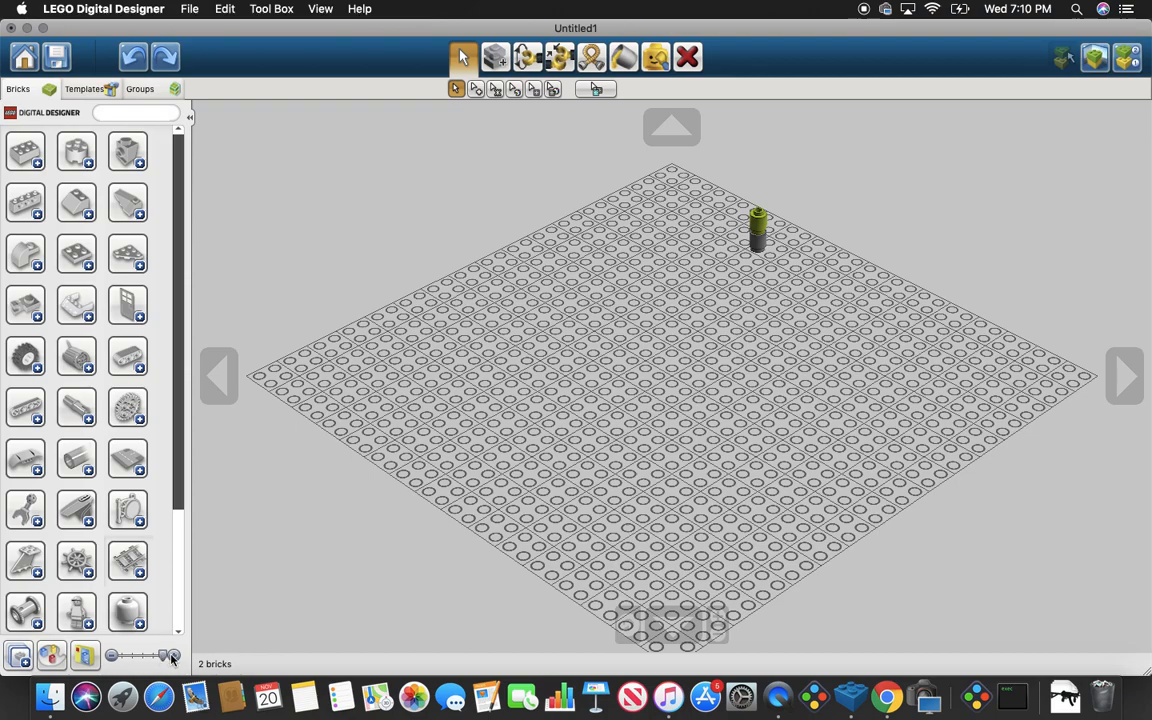
Expand the basic bricks category and shrink the brick thumbnails until five fit in each row.
{"action": "left_click", "coordinate": [25, 150]}
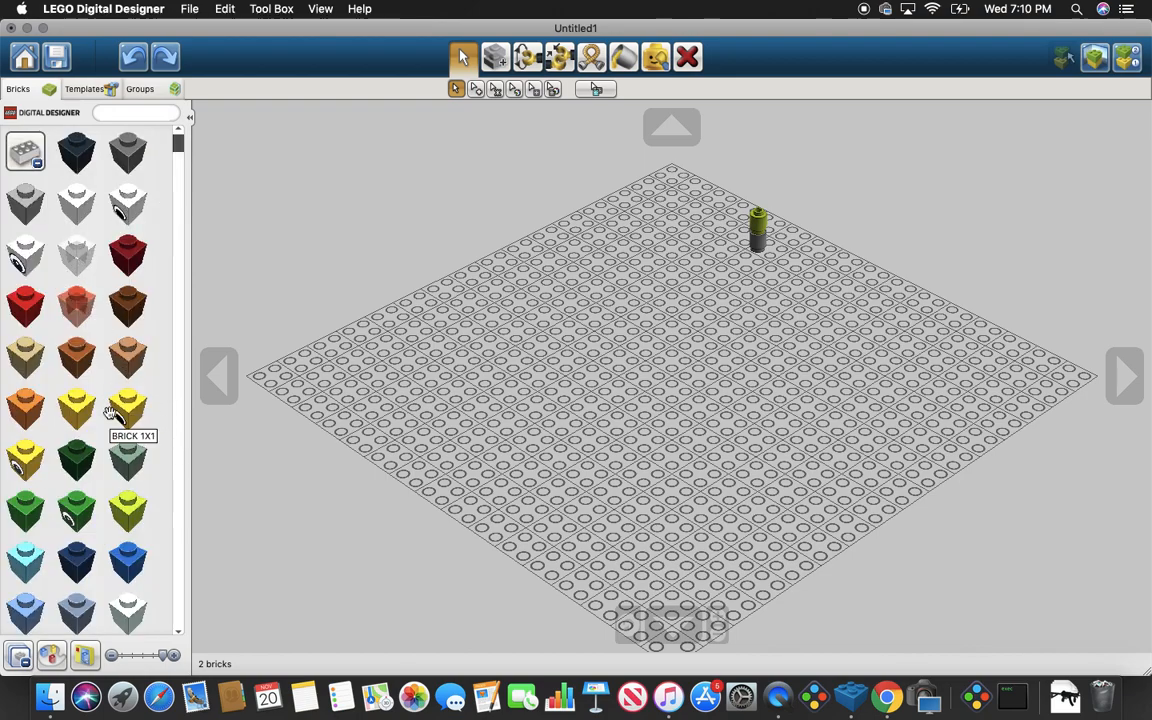
{"action": "left_click", "coordinate": [113, 656]}
{"action": "left_click", "coordinate": [113, 656]}
{"action": "left_click", "coordinate": [113, 656]}
{"action": "left_click", "coordinate": [113, 656]}
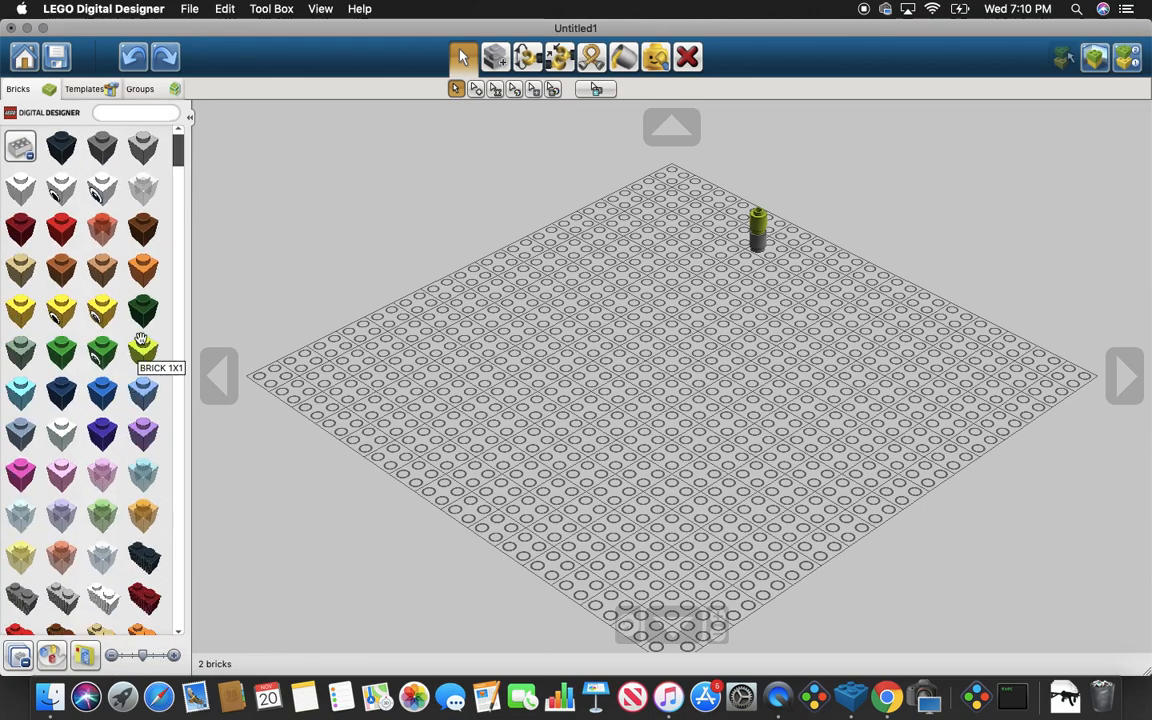
{"action": "left_click", "coordinate": [113, 656]}
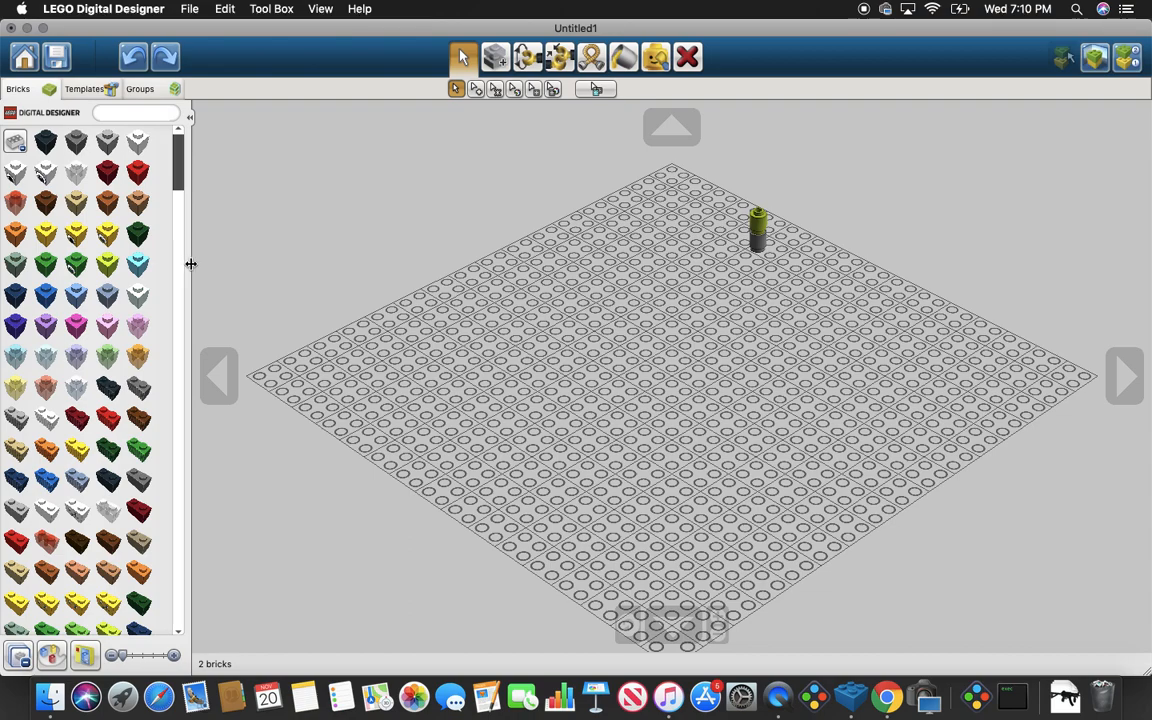
Widen the brick palette to cover most of the build area, and zoom in on the baseplate.
{"action": "left_click_drag", "start_coordinate": [190, 264], "coordinate": [993, 313]}
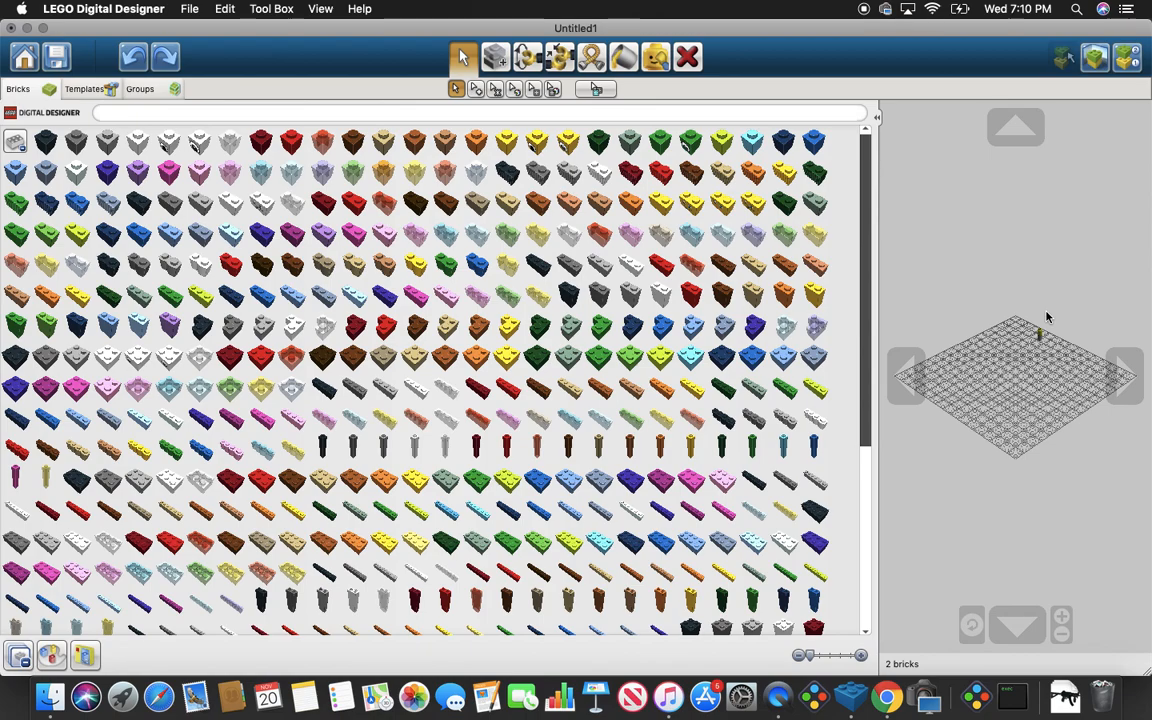
{"action": "scroll", "coordinate": [998, 405], "scroll_direction": "up", "scroll_amount": 6}
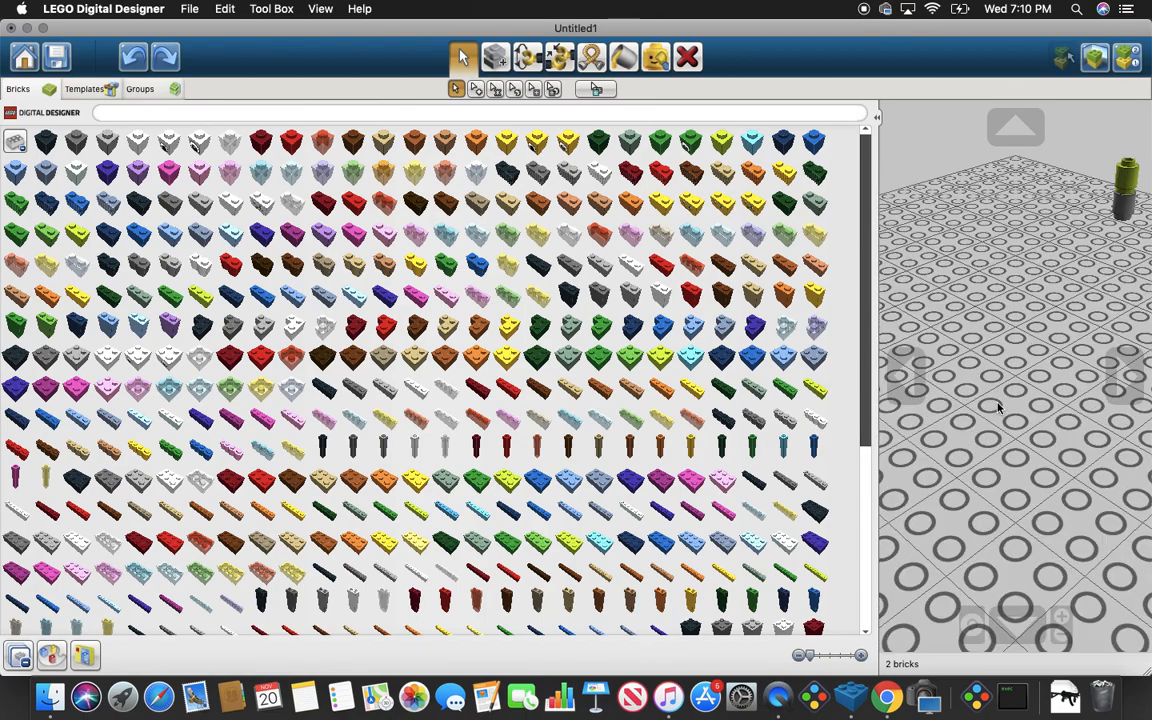
{"action": "scroll", "coordinate": [998, 408], "scroll_direction": "down", "scroll_amount": 2}
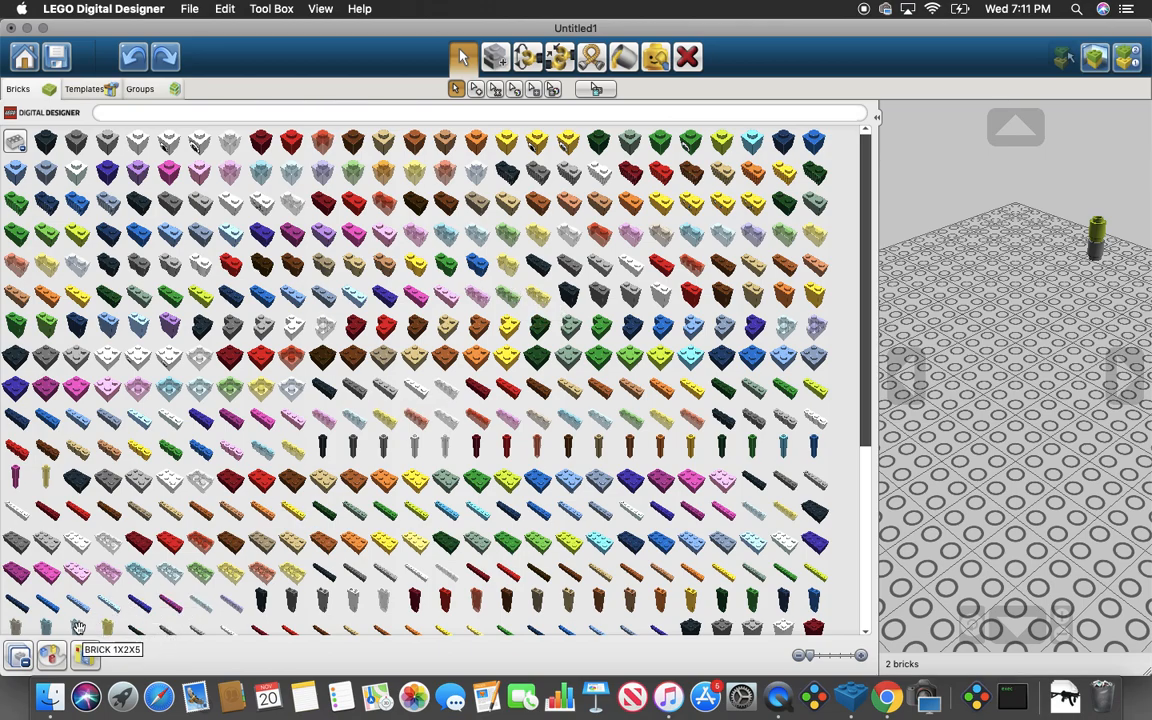
Collapse all brick categories and narrow the palette back to its minimum width.
{"action": "left_click", "coordinate": [10, 659]}
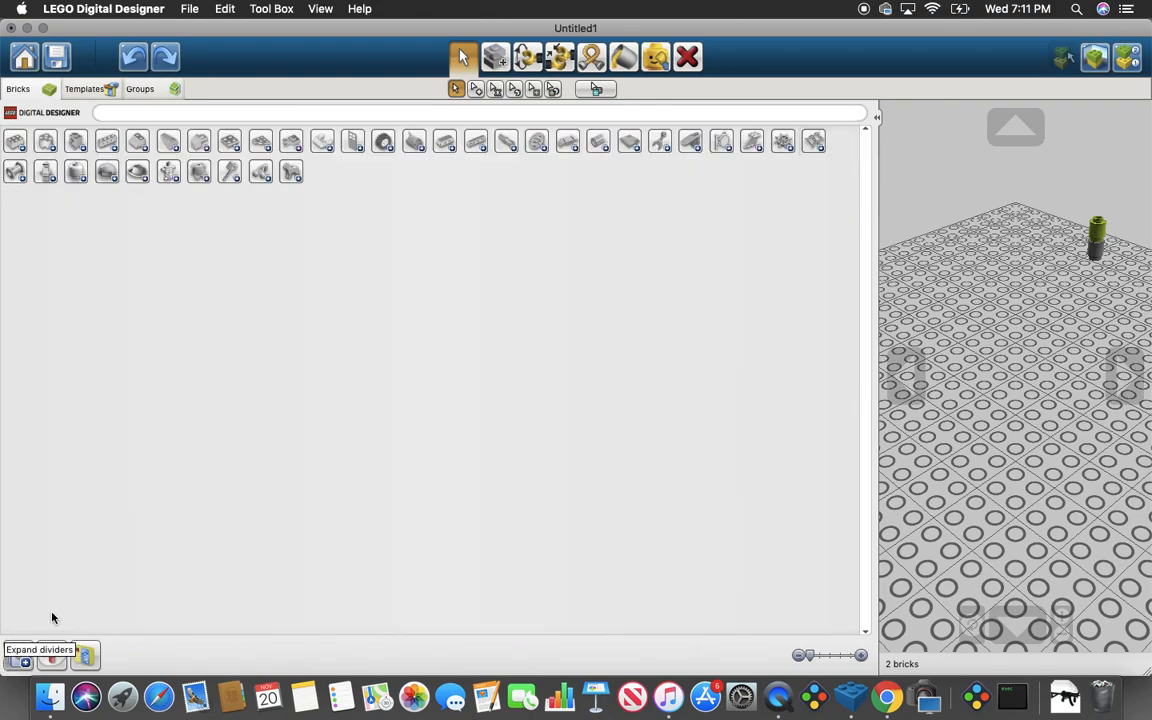
{"action": "left_click_drag", "start_coordinate": [879, 296], "coordinate": [3, 382]}
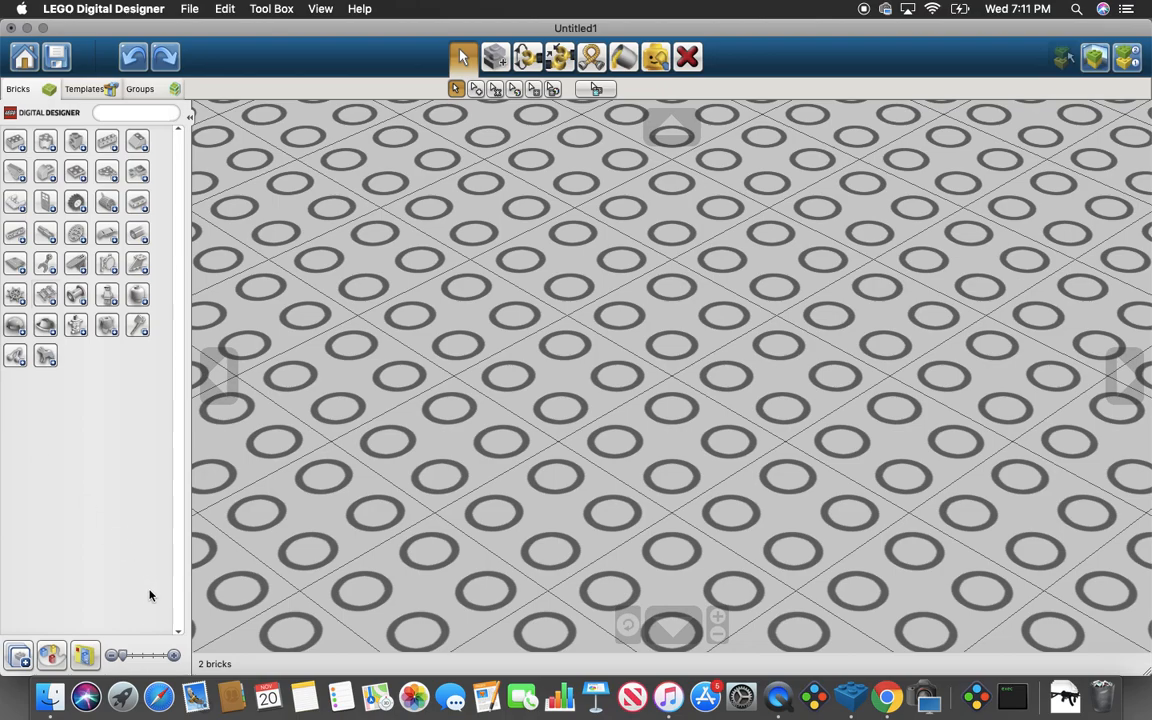
Enlarge the brick thumbnails until three fit in each row, and zoom out to show the whole baseplate.
{"action": "left_click_drag", "start_coordinate": [115, 655], "coordinate": [250, 662]}
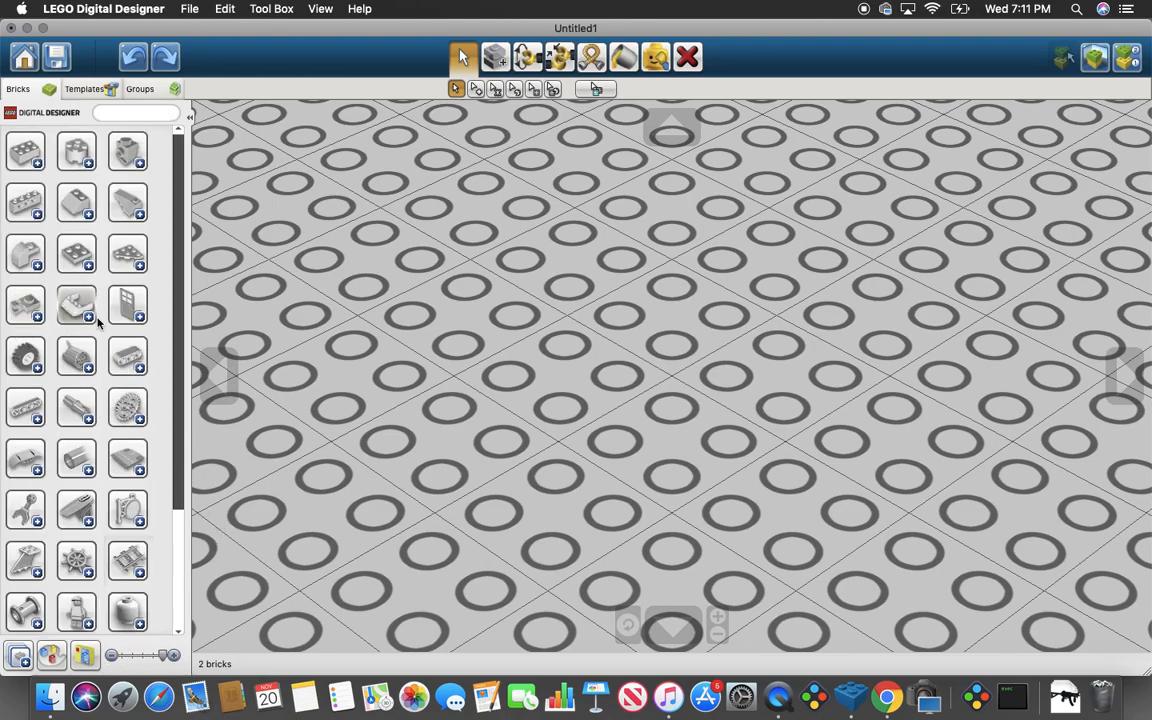
{"action": "scroll", "coordinate": [769, 273], "scroll_direction": "down", "scroll_amount": 10}
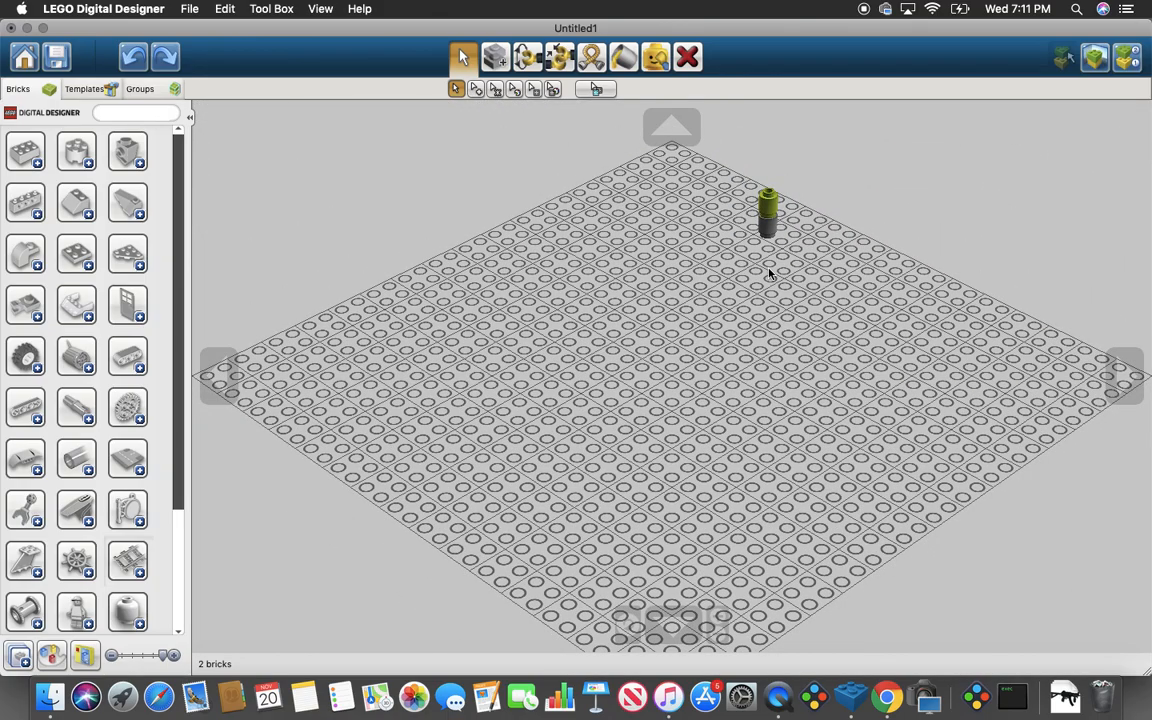
{"action": "scroll", "coordinate": [770, 274], "scroll_direction": "down", "scroll_amount": 3}
{"action": "right_click_drag", "start_coordinate": [770, 274], "coordinate": [756, 278]}
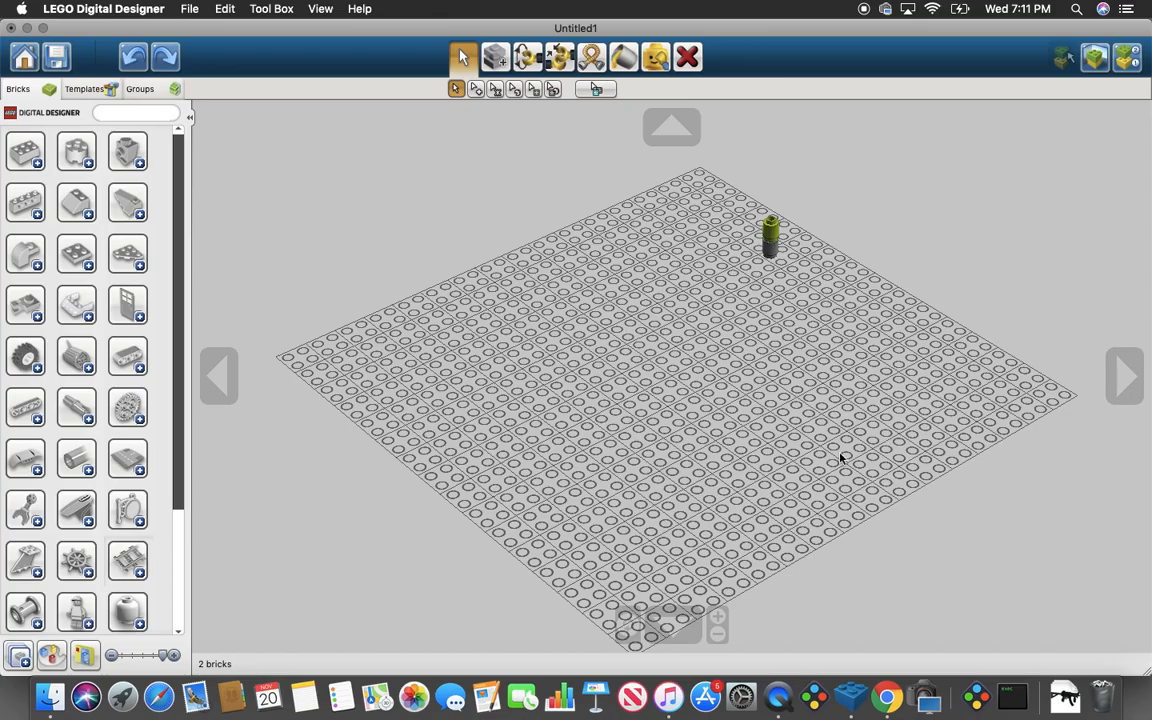
Rotate the view around the baseplate using each directional camera control, and reset the camera onto the two stacked bricks.
{"action": "left_click", "coordinate": [229, 389]}
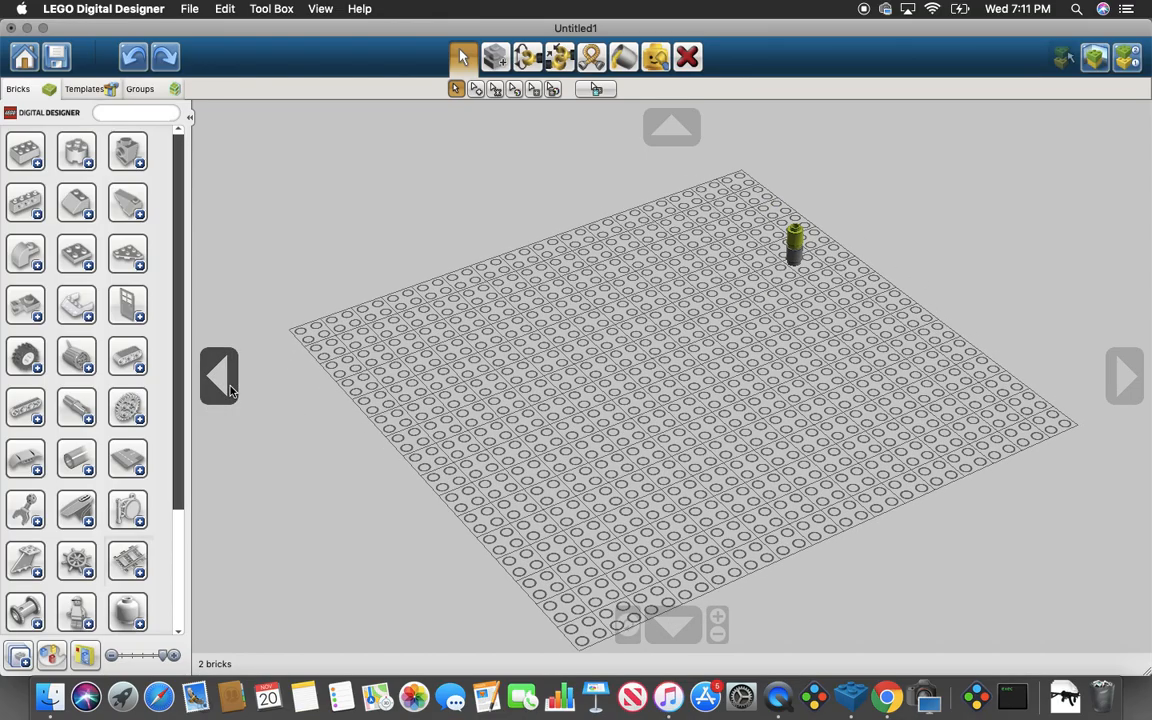
{"action": "left_click", "coordinate": [672, 127]}
{"action": "left_click", "coordinate": [672, 624]}
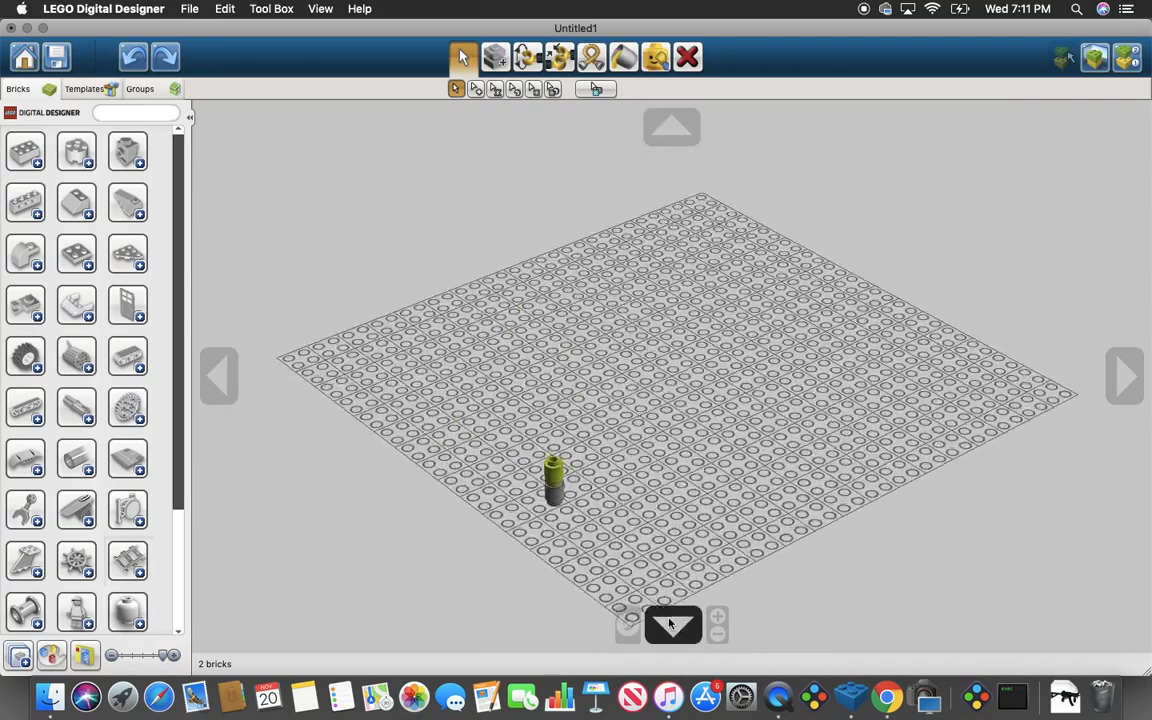
{"action": "left_click", "coordinate": [1138, 390]}
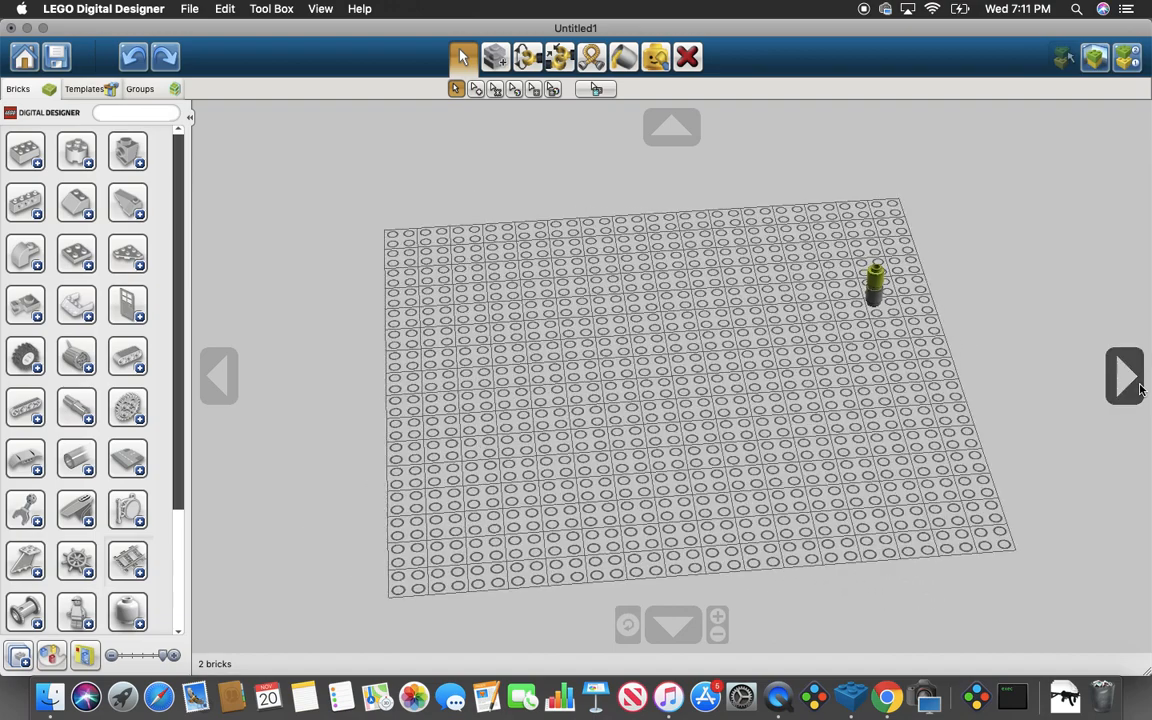
{"action": "left_click", "coordinate": [630, 627]}
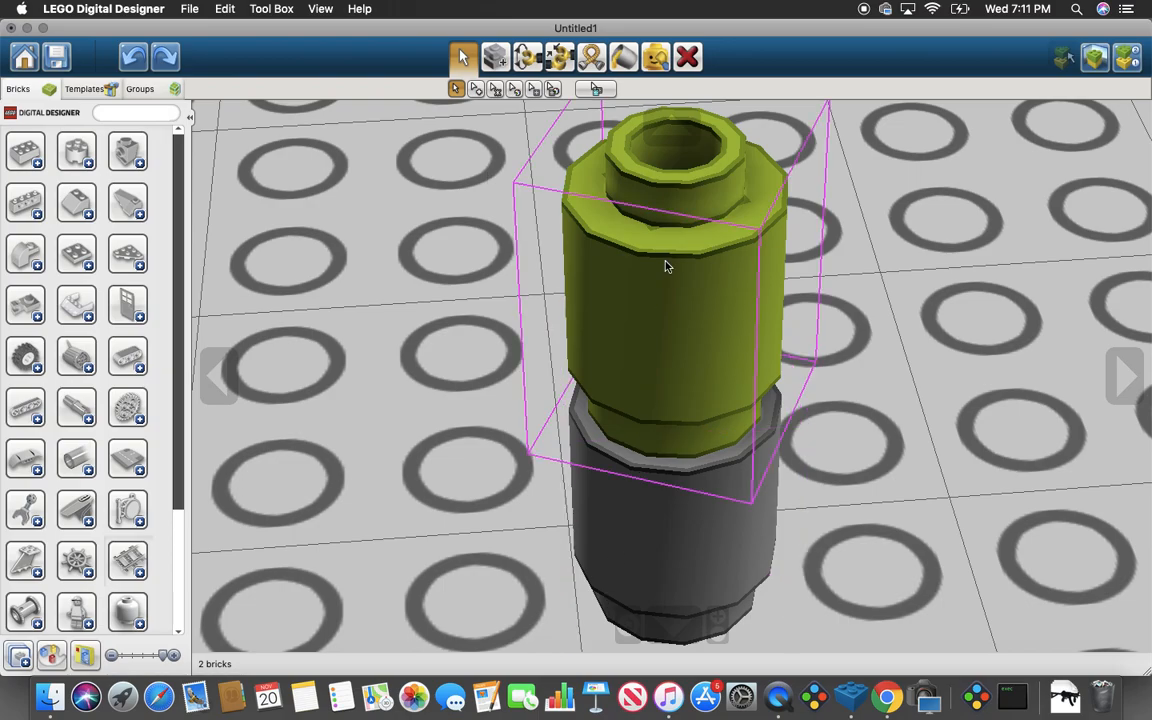
Orbit and pan the baseplate away from the two stacked bricks, and reset the camera back onto them.
{"action": "scroll", "coordinate": [738, 523], "scroll_direction": "down", "scroll_amount": 10}
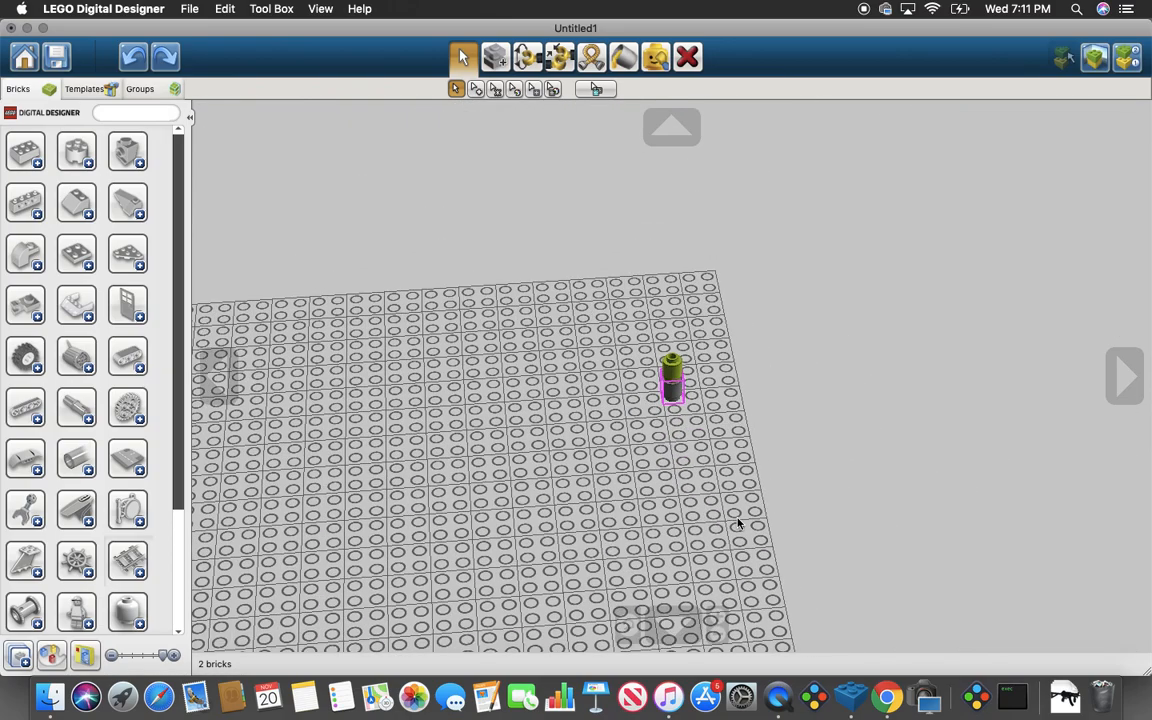
{"action": "right_click_drag", "start_coordinate": [738, 523], "coordinate": [789, 517]}
{"action": "left_click_drag", "start_coordinate": [670, 468], "coordinate": [1049, 106]}
{"action": "right_click_drag", "start_coordinate": [518, 606], "coordinate": [1073, 177], "text": "shift"}
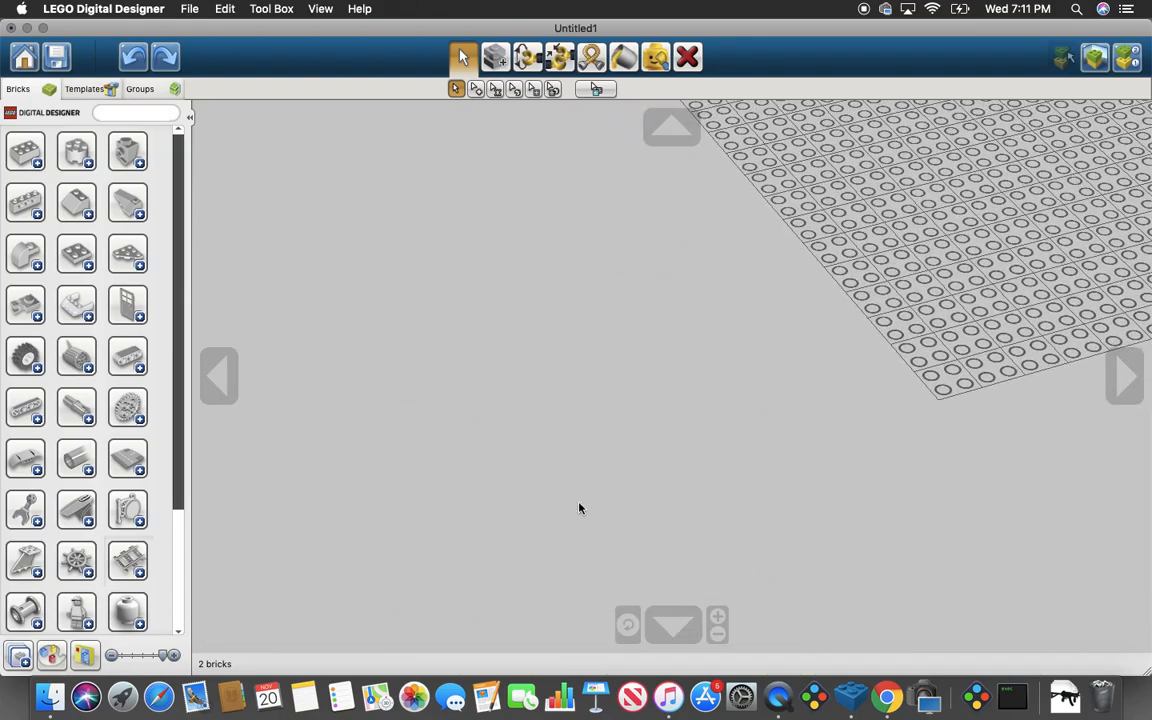
{"action": "left_click", "coordinate": [627, 625]}
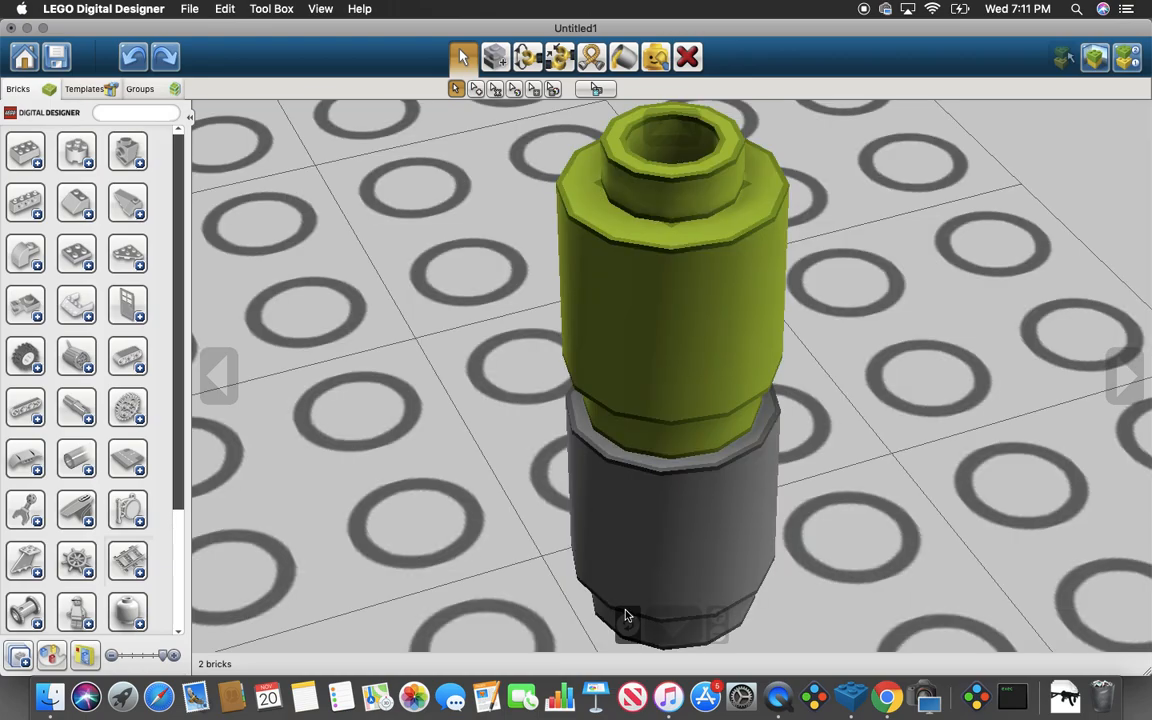
Place a yellow curved brick from the round bricks category far from the stacked bricks, and reset the camera.
{"action": "scroll", "coordinate": [538, 432], "scroll_direction": "down", "scroll_amount": 5}
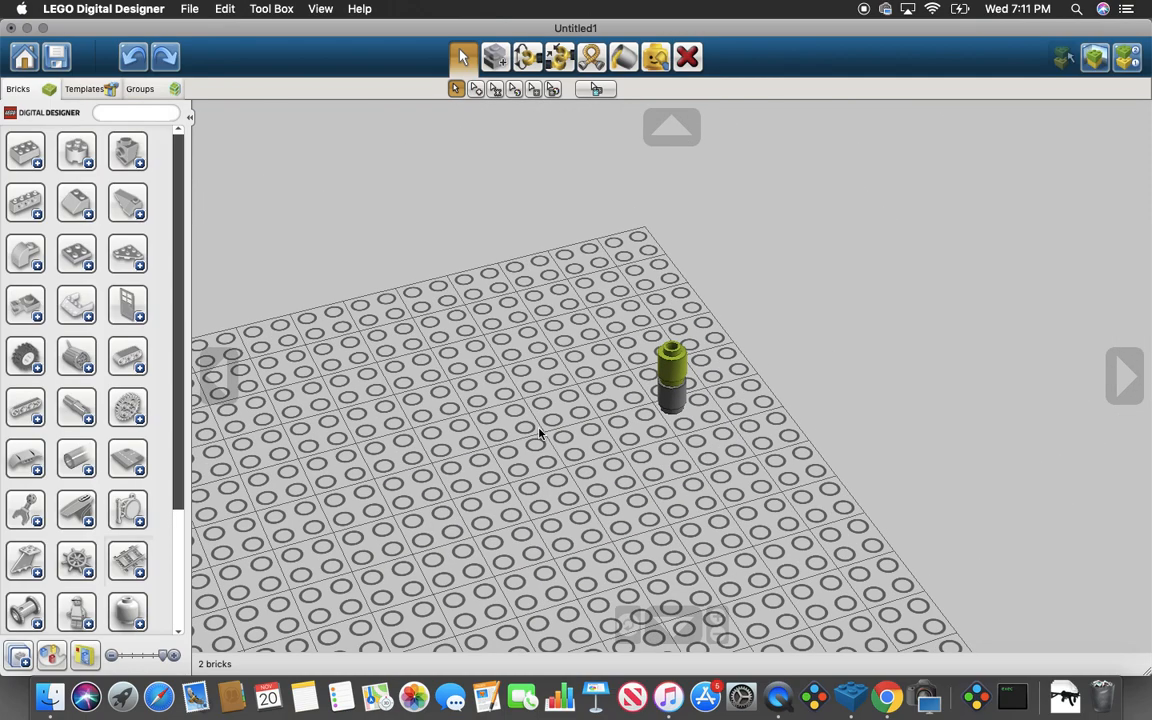
{"action": "left_click", "coordinate": [76, 150]}
{"action": "scroll", "coordinate": [95, 290], "scroll_direction": "down", "scroll_amount": 5}
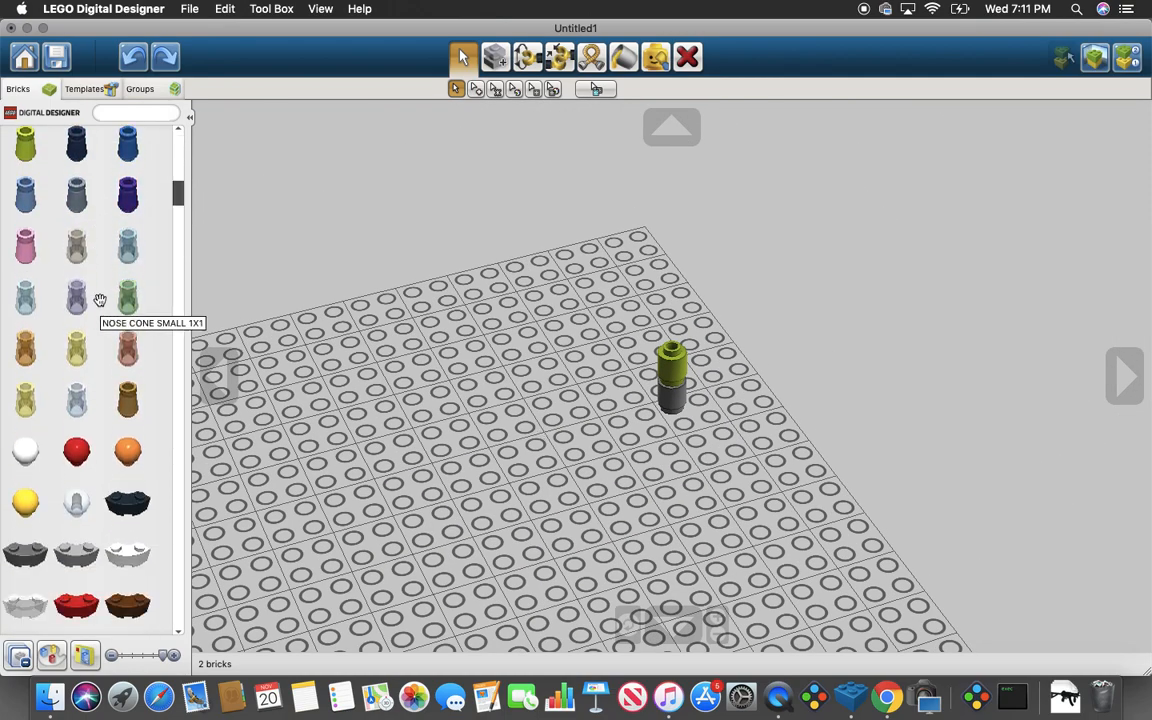
{"action": "scroll", "coordinate": [636, 332], "scroll_direction": "down", "scroll_amount": 10}
{"action": "left_click_drag", "start_coordinate": [60, 532], "coordinate": [583, 500]}
{"action": "scroll", "coordinate": [673, 527], "scroll_direction": "up", "scroll_amount": 15}
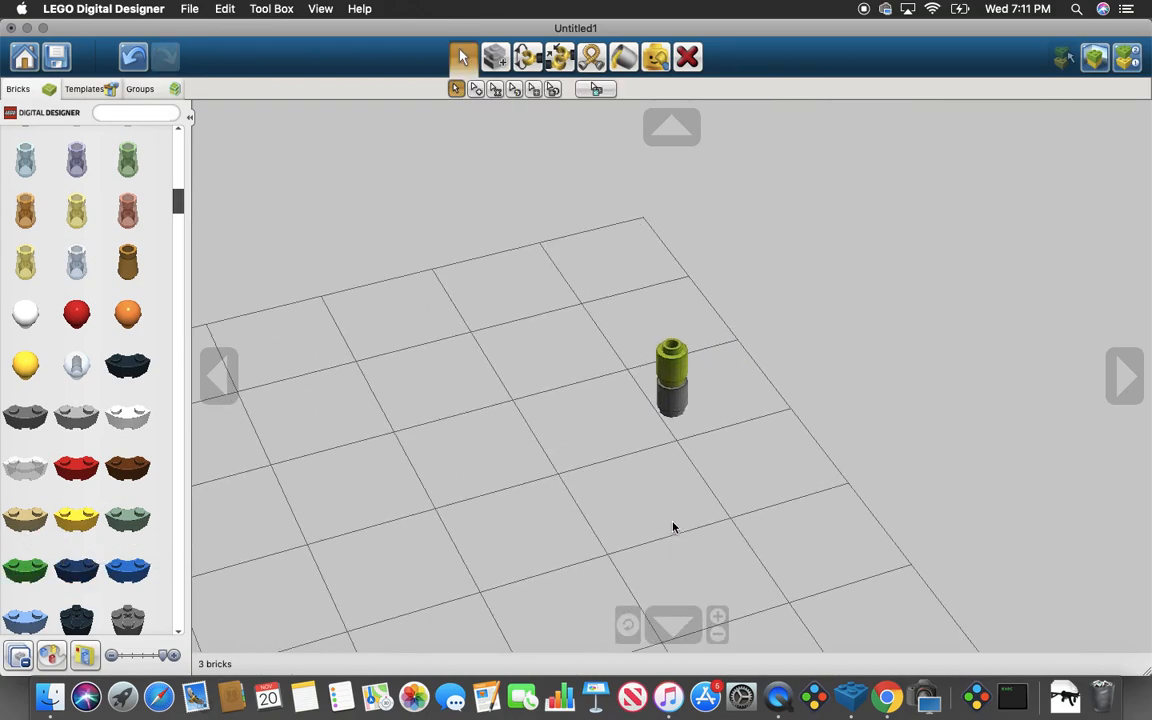
{"action": "scroll", "coordinate": [673, 527], "scroll_direction": "down", "scroll_amount": 5}
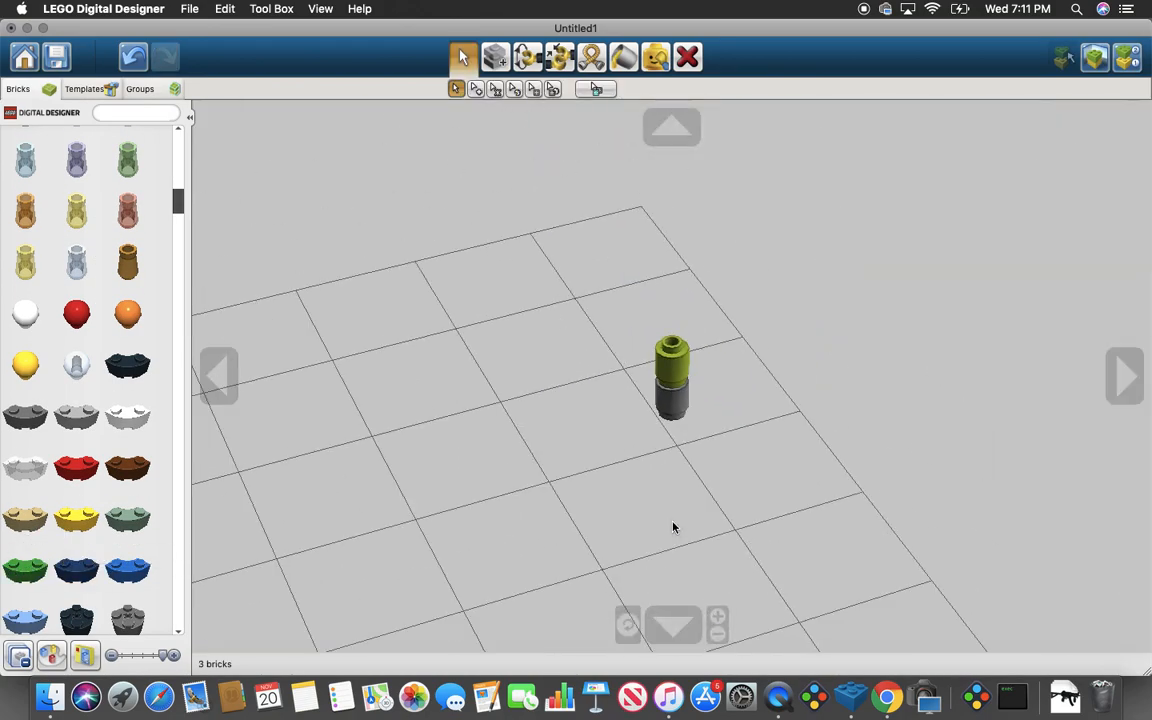
{"action": "left_click", "coordinate": [628, 625]}
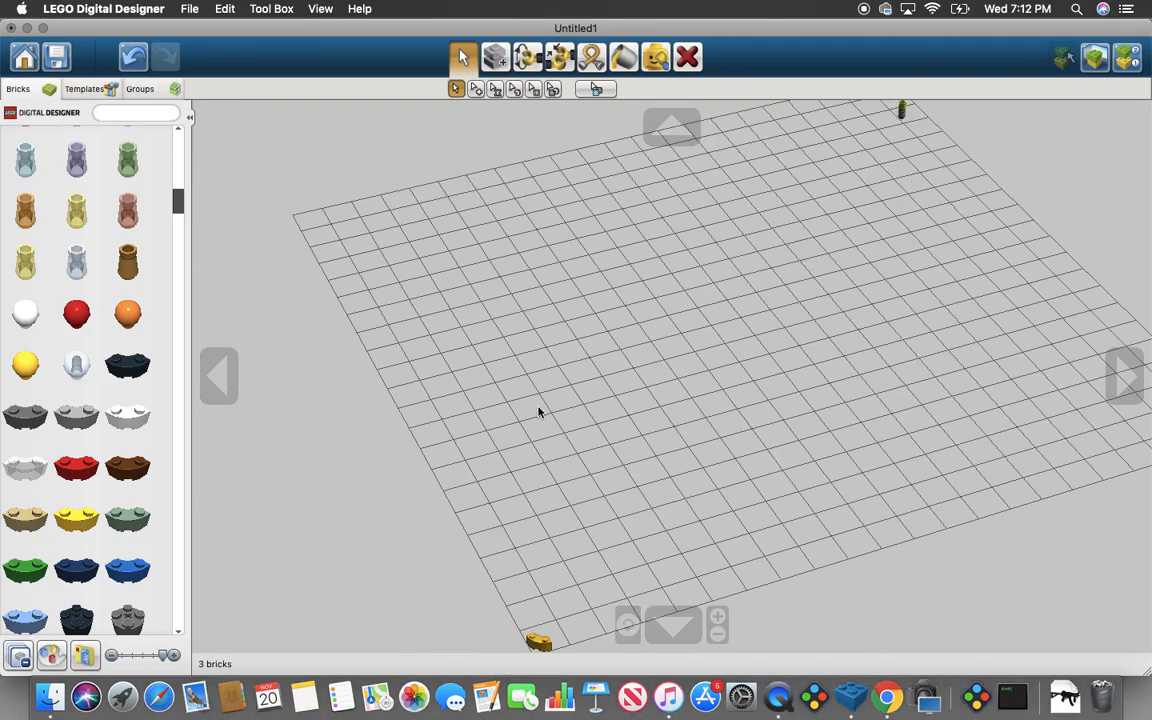
Collapse all brick categories and undo the placement of the yellow curved brick.
{"action": "left_click", "coordinate": [19, 655]}
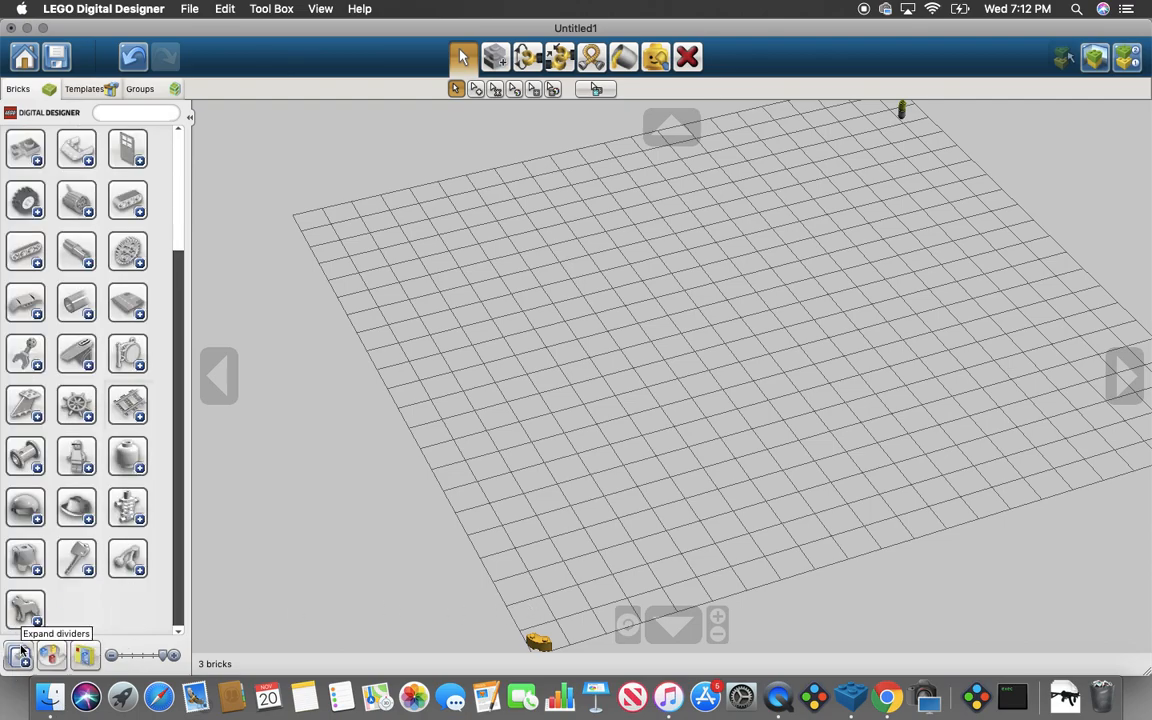
{"action": "left_click", "coordinate": [133, 56]}
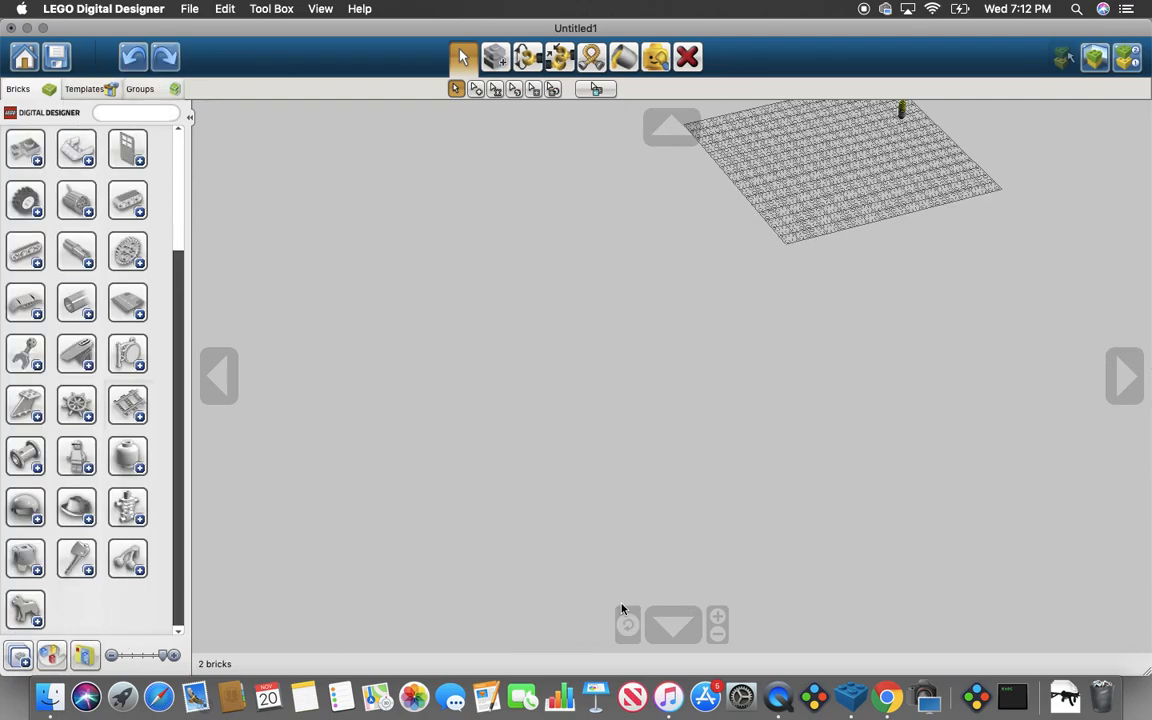
Centre the camera on the two stacked bricks and view them while zooming in and out with the camera zoom controls.
{"action": "left_click", "coordinate": [634, 629]}
{"action": "scroll", "coordinate": [753, 599], "scroll_direction": "down", "scroll_amount": 3}
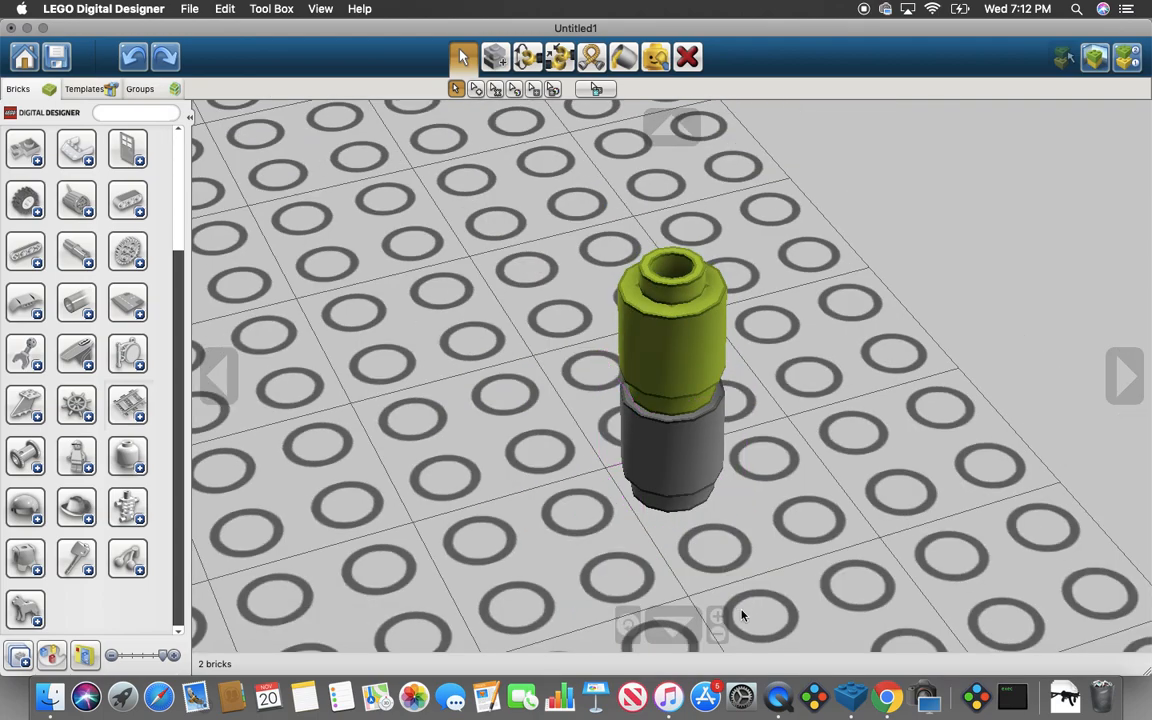
{"action": "left_click", "coordinate": [717, 618]}
{"action": "left_click", "coordinate": [717, 618]}
{"action": "left_click", "coordinate": [717, 618]}
{"action": "left_click", "coordinate": [717, 638]}
{"action": "left_click", "coordinate": [717, 638]}
{"action": "left_click", "coordinate": [717, 638]}
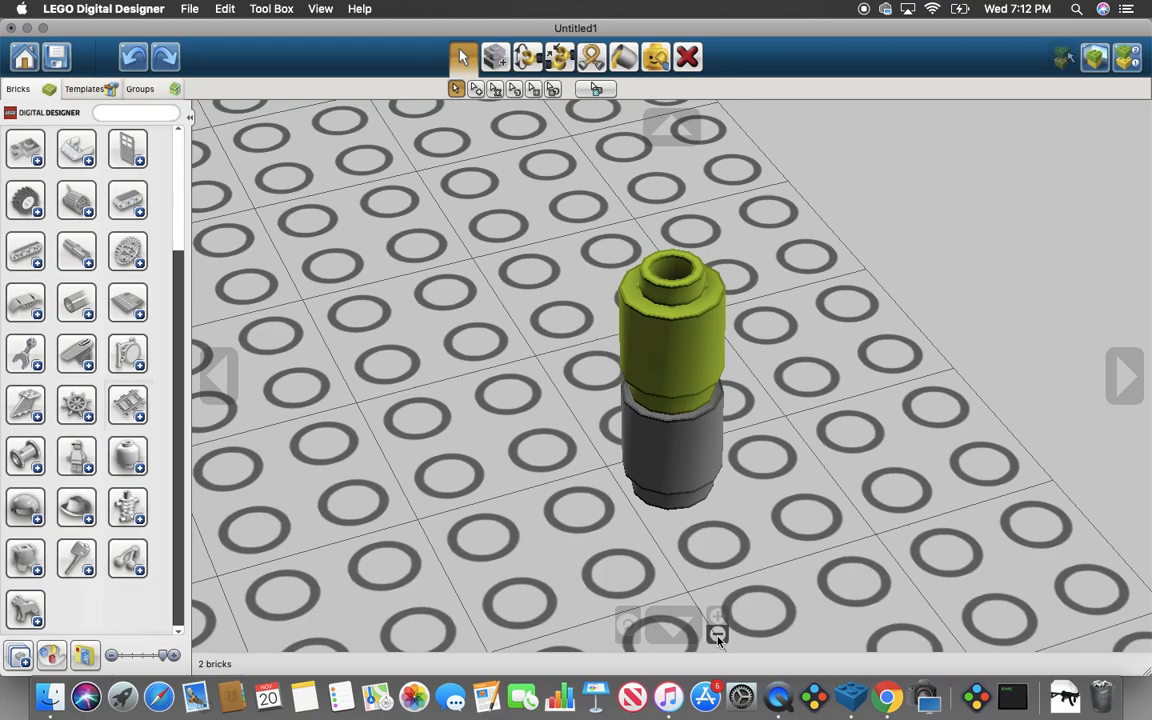
Return to the welcome screen without saving Untitled1, and create a new empty model in the LEGO Digital Designer theme.
{"action": "left_click", "coordinate": [18, 53]}
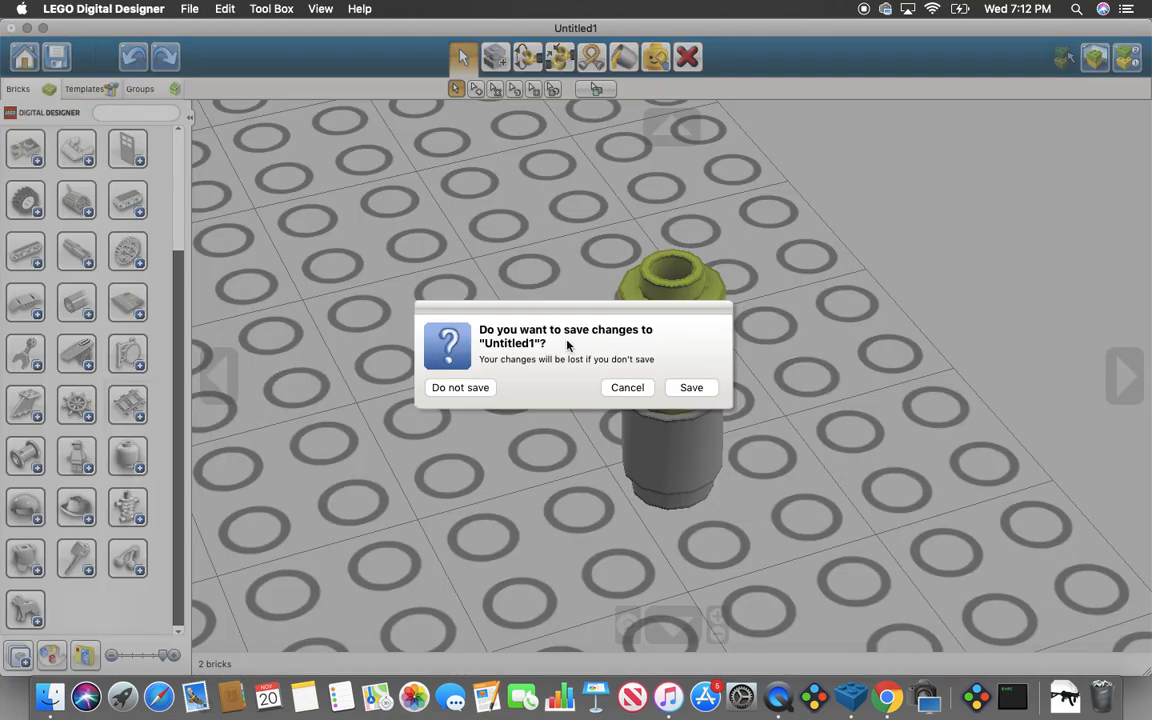
{"action": "left_click", "coordinate": [445, 388]}
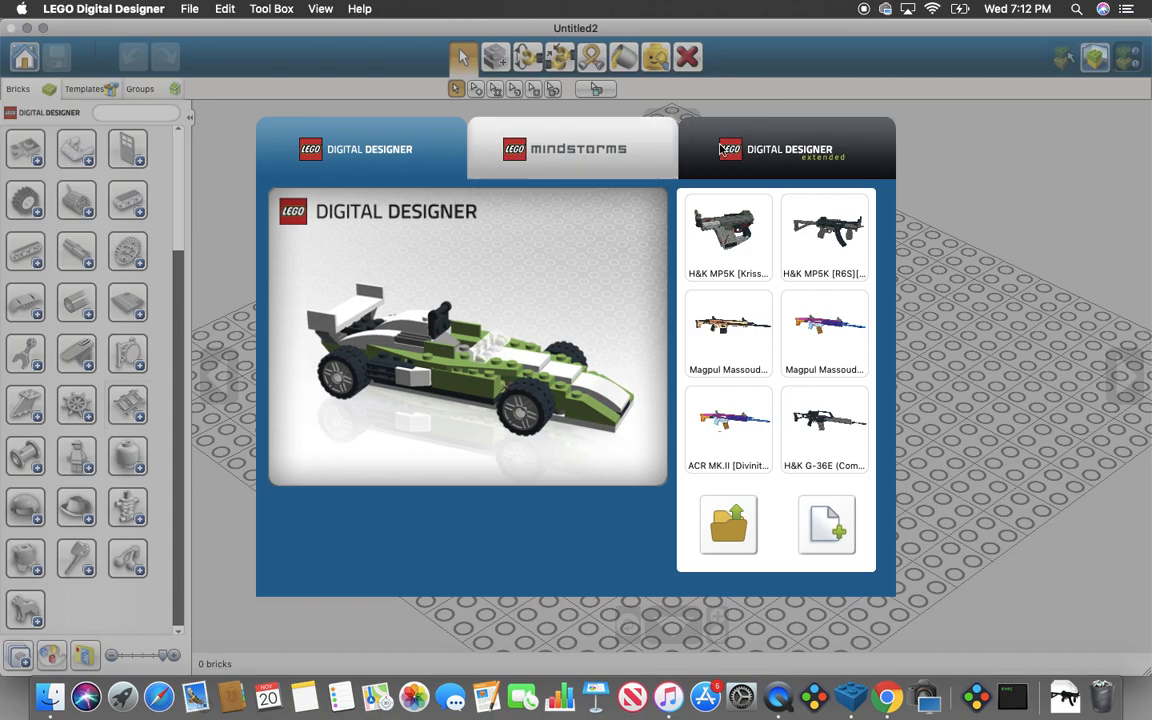
{"action": "left_click", "coordinate": [810, 530]}
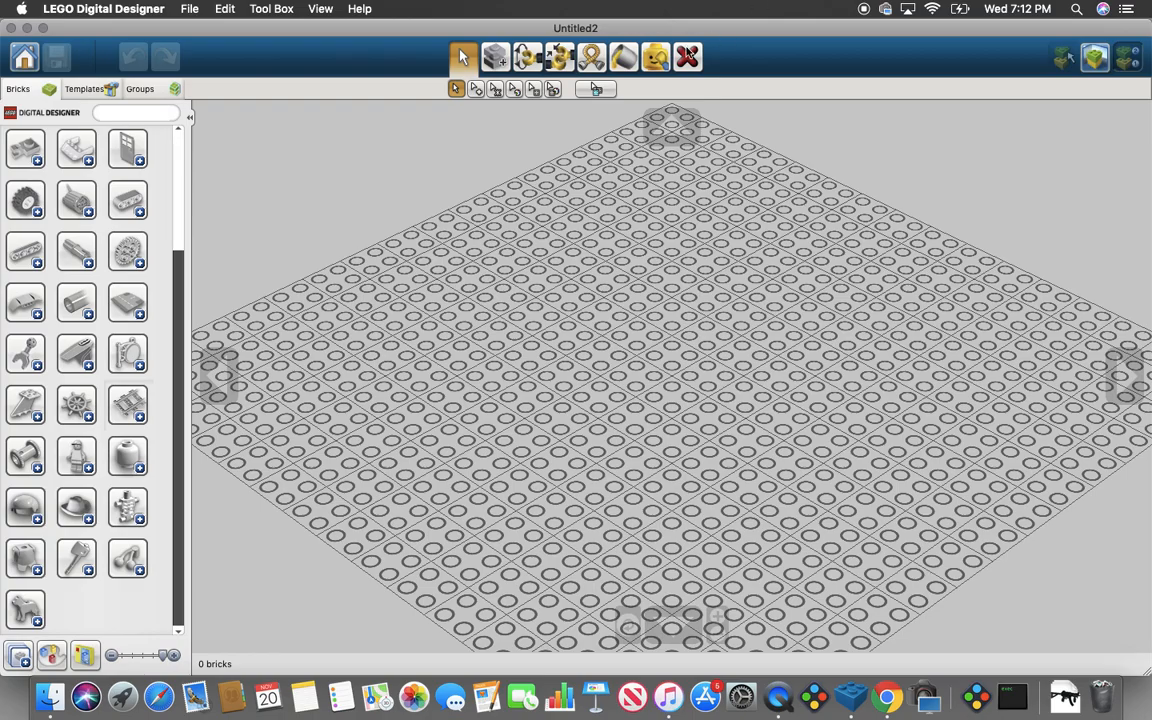
{"action": "left_click", "coordinate": [623, 57]}
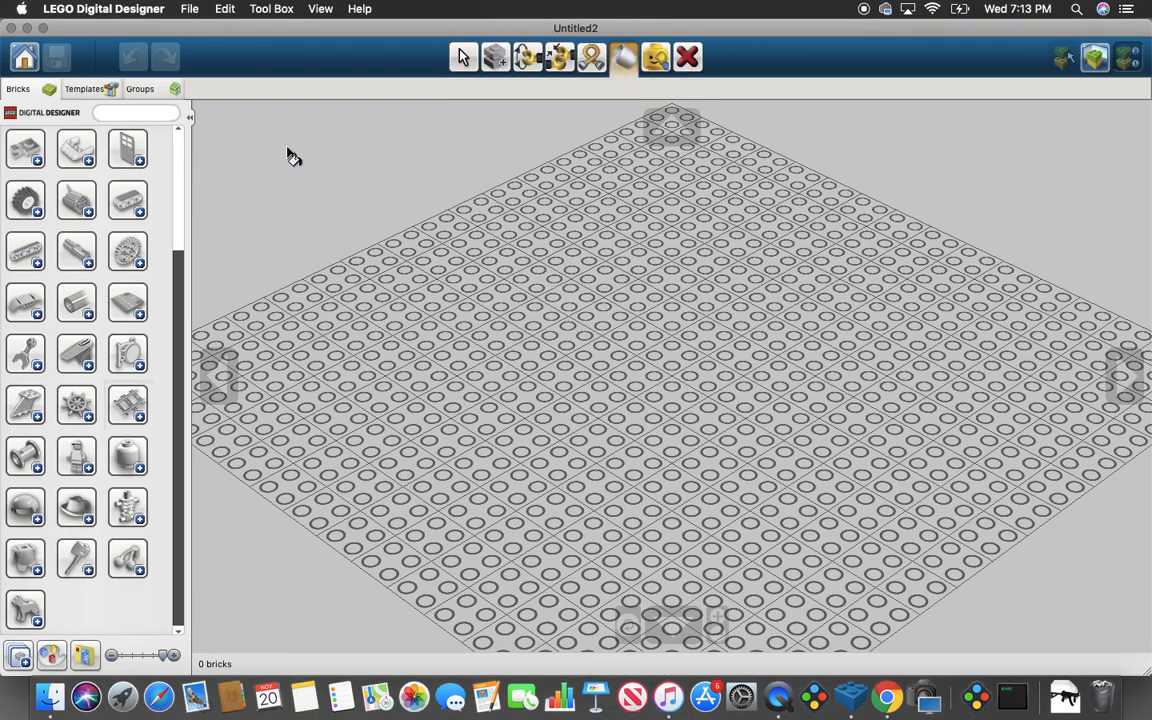
{"action": "scroll", "coordinate": [290, 154], "scroll_direction": "up", "scroll_amount": 5}
{"action": "scroll", "coordinate": [425, 124], "scroll_direction": "down", "scroll_amount": 5}
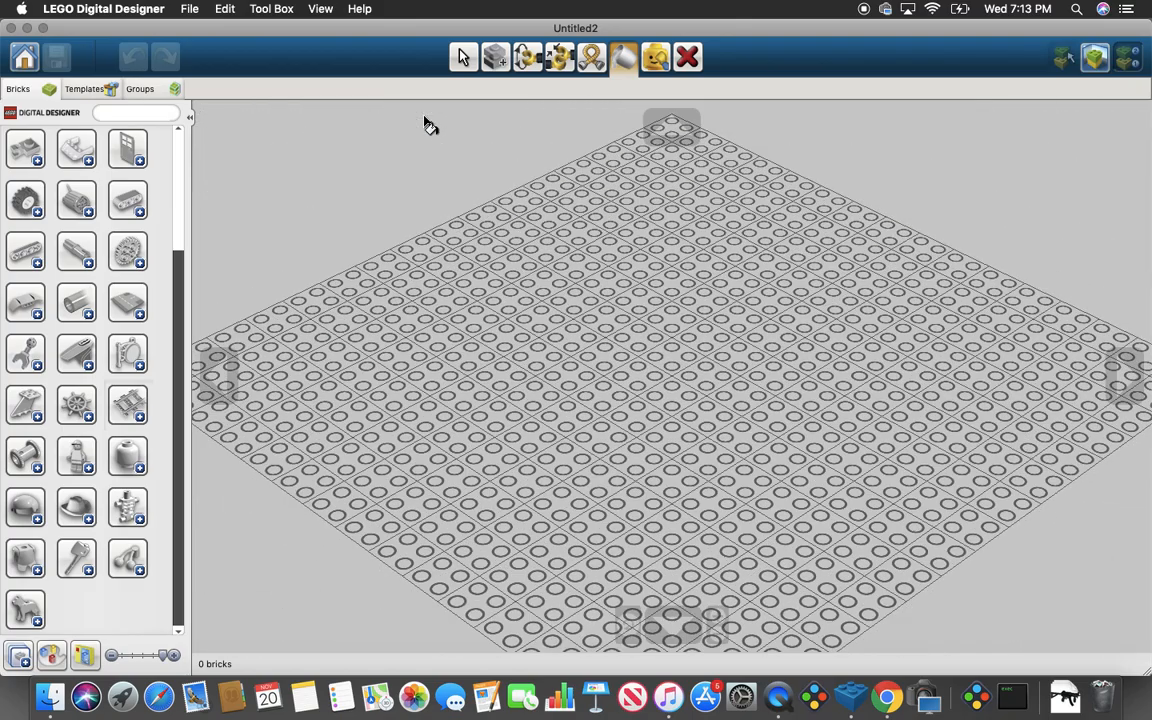
{"action": "left_click", "coordinate": [463, 57]}
Expand the basic bricks category in the brick palette.
{"action": "scroll", "coordinate": [140, 450], "scroll_direction": "up", "scroll_amount": 3}
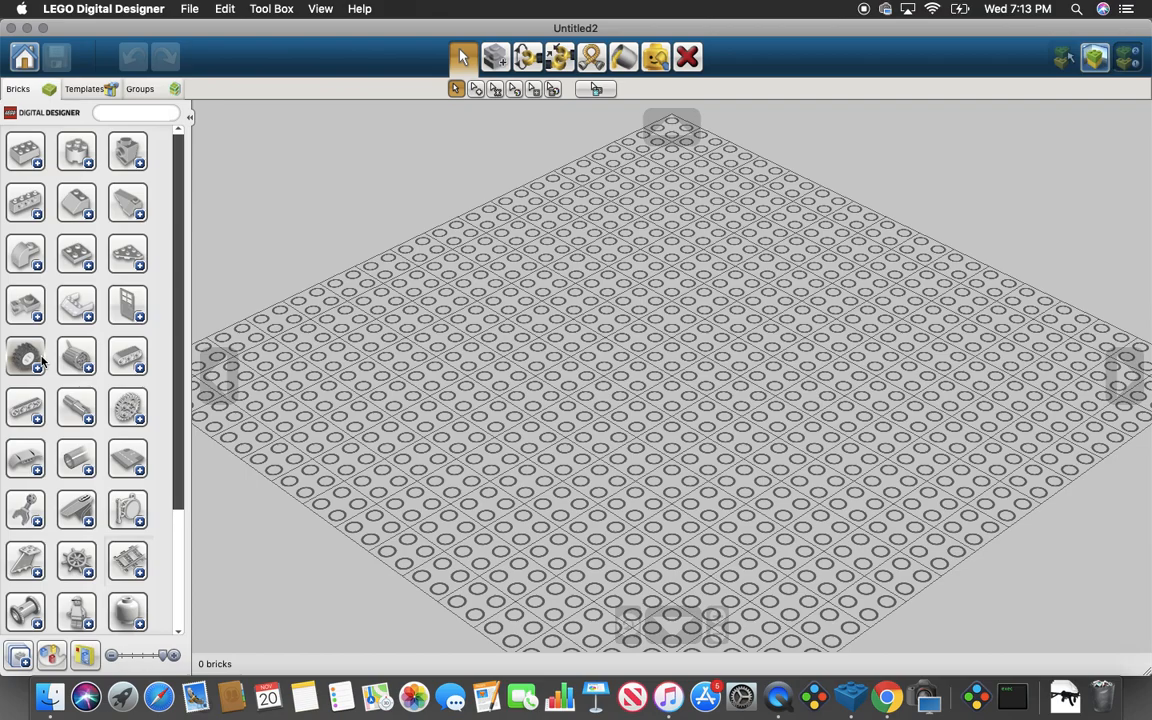
{"action": "left_click", "coordinate": [31, 163]}
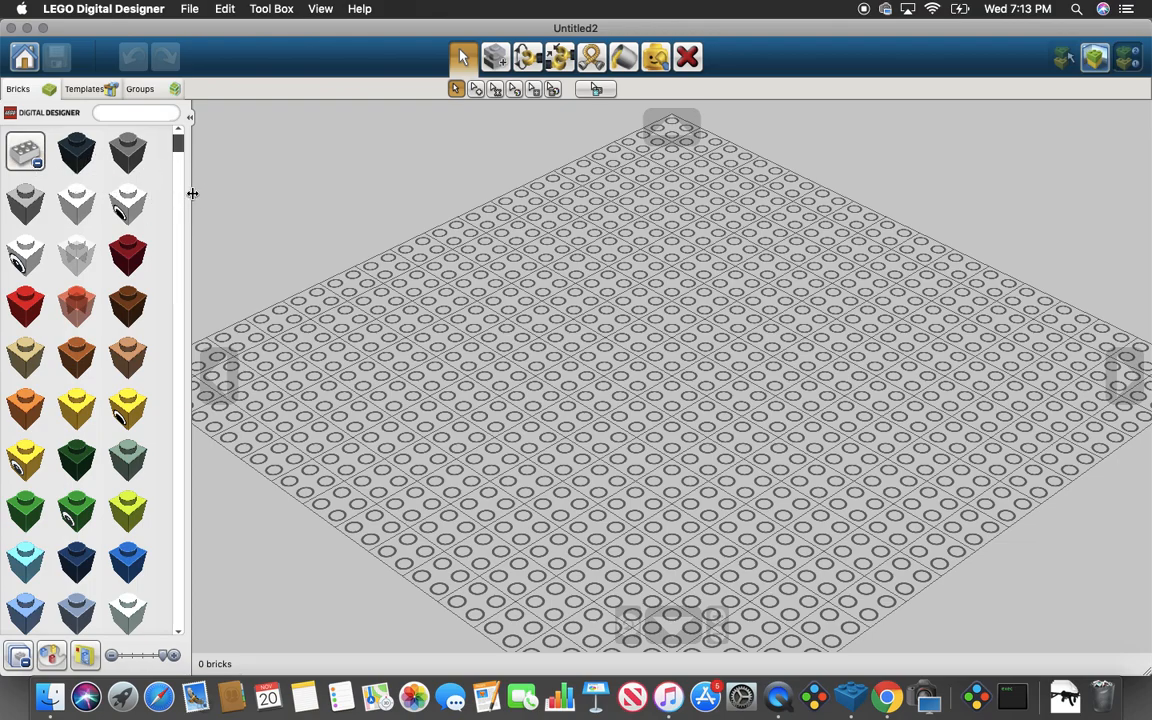
Widen the palette over most of the build area with the smallest thumbnails, and restore its minimum width and largest thumbnails.
{"action": "left_click_drag", "start_coordinate": [192, 193], "coordinate": [872, 200]}
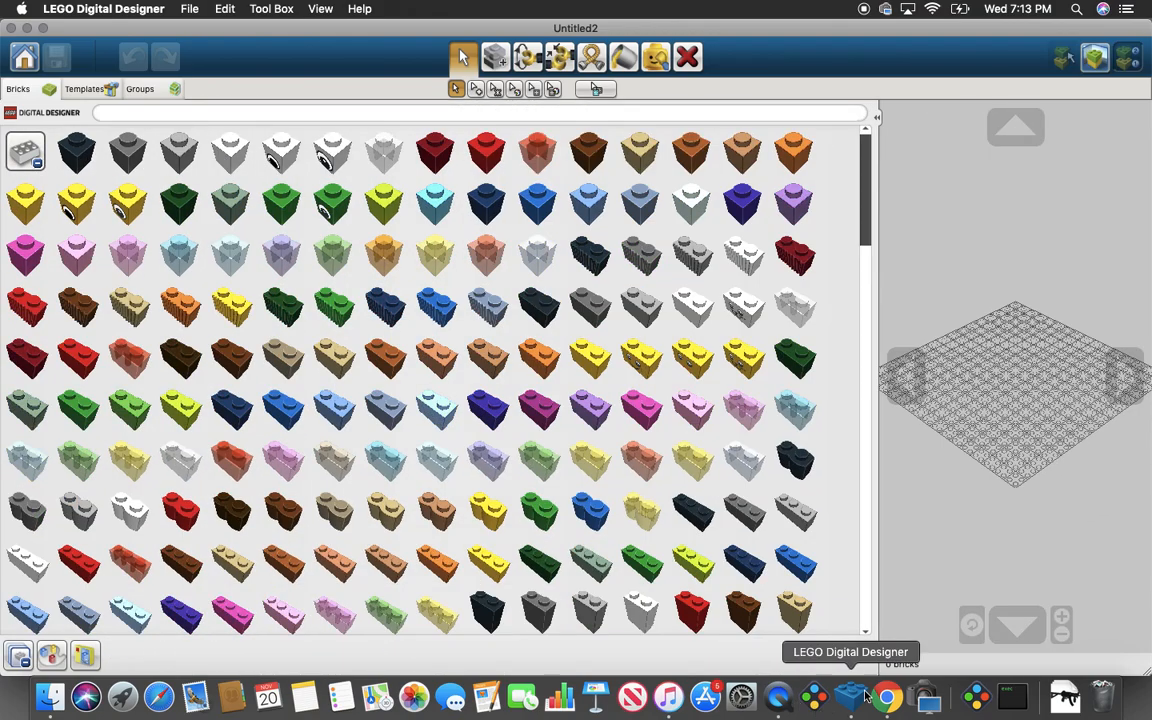
{"action": "left_click_drag", "start_coordinate": [857, 656], "coordinate": [808, 656]}
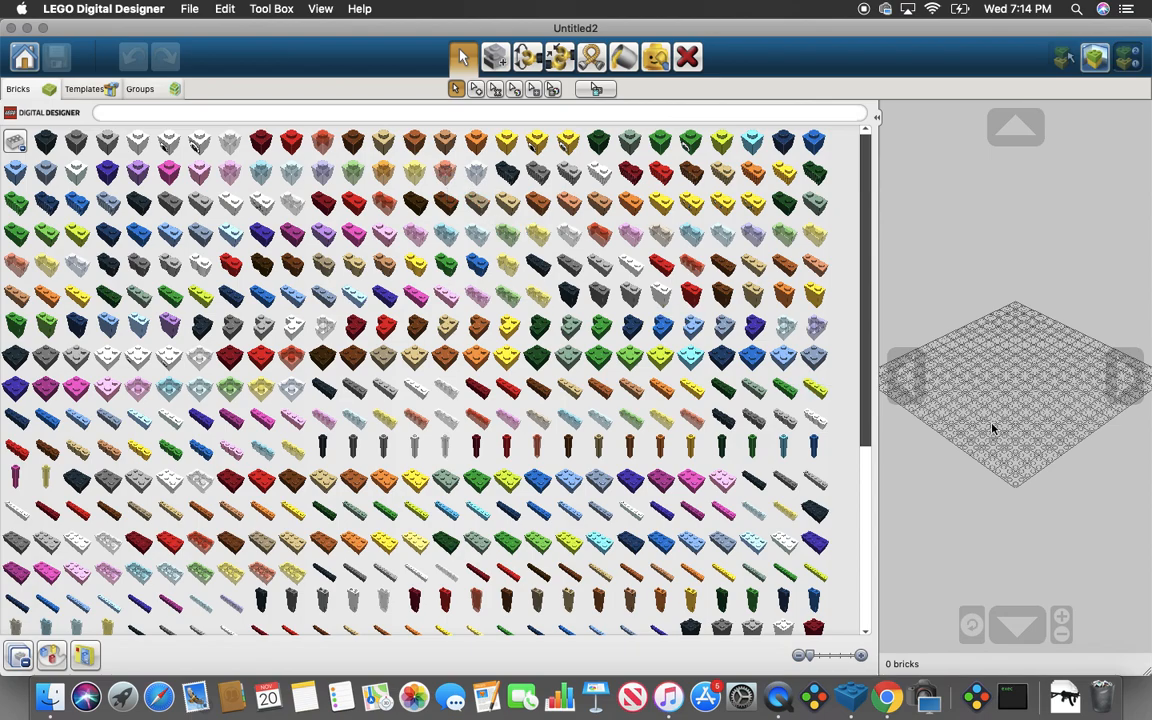
{"action": "left_click_drag", "start_coordinate": [874, 335], "coordinate": [188, 335]}
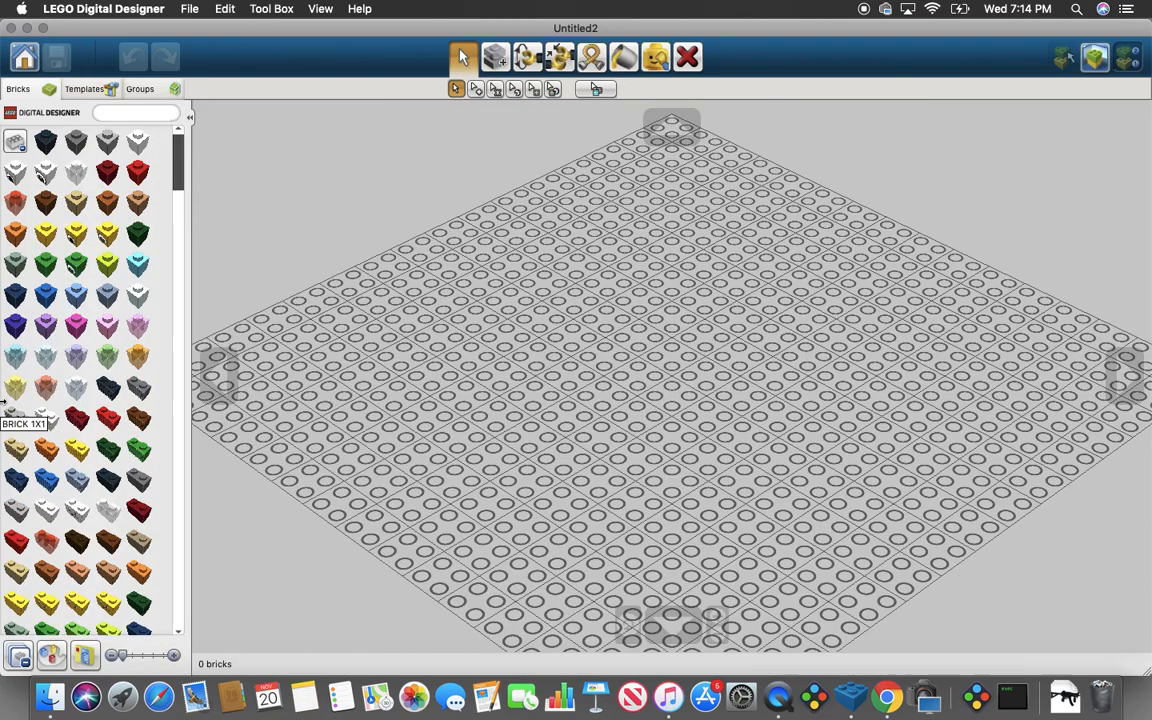
{"action": "left_click_drag", "start_coordinate": [122, 655], "coordinate": [197, 670]}
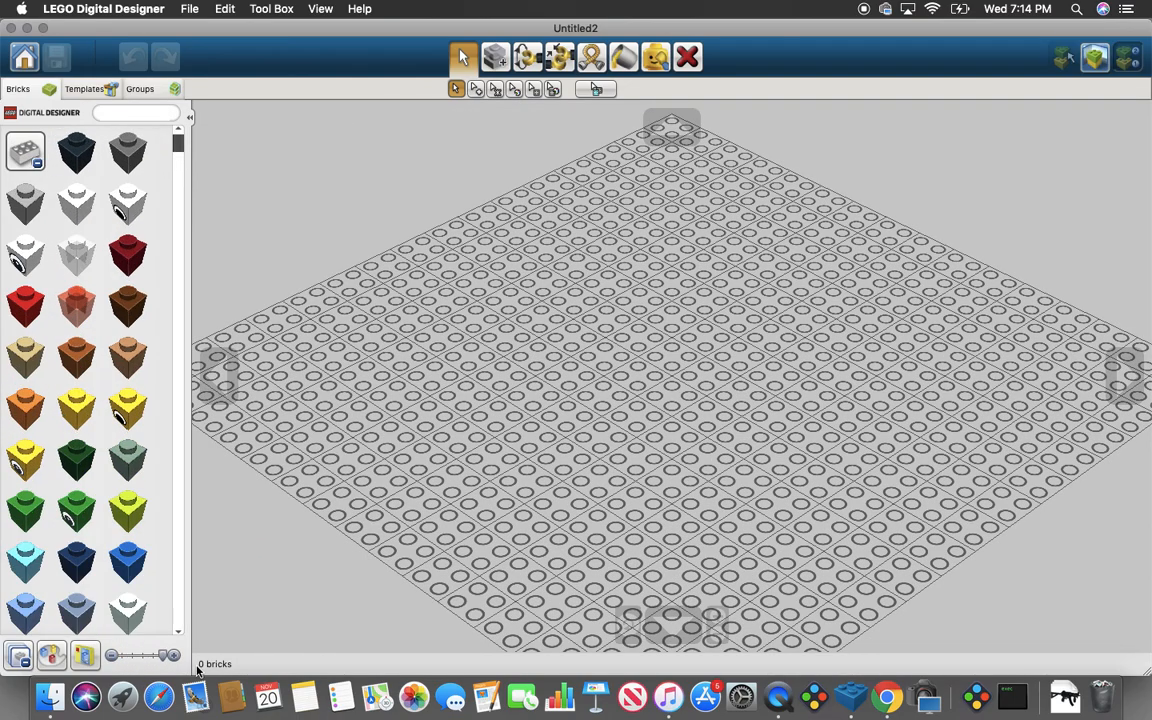
Browse the basic bricks category from the 1x1 bricks down to the 2x6 bricks, and return to its start.
{"action": "scroll", "coordinate": [62, 208], "scroll_direction": "down", "scroll_amount": 10}
{"action": "scroll", "coordinate": [62, 208], "scroll_direction": "up", "scroll_amount": 2}
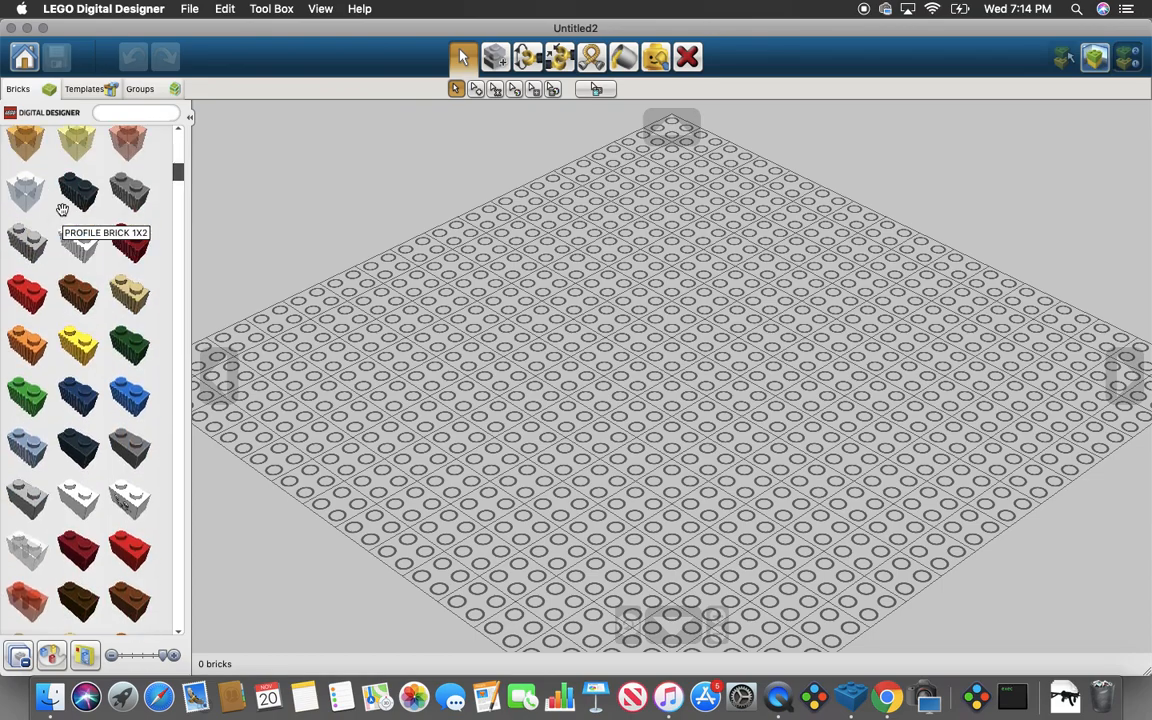
{"action": "scroll", "coordinate": [100, 355], "scroll_direction": "down", "scroll_amount": 10}
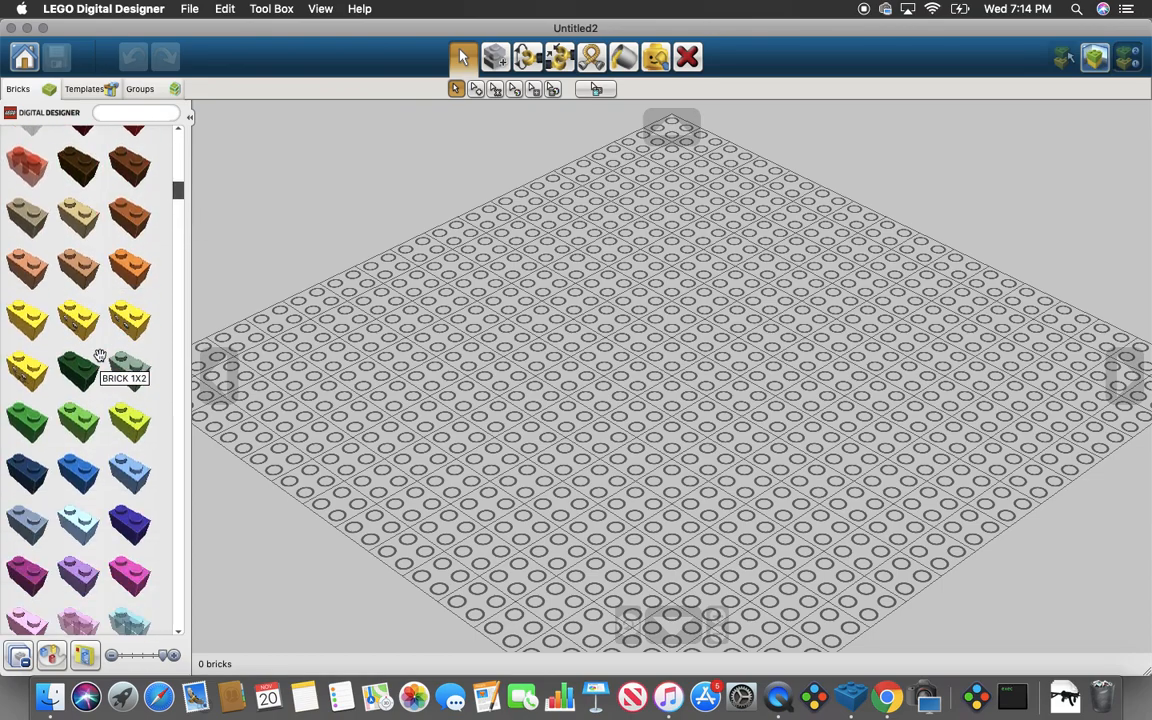
{"action": "scroll", "coordinate": [100, 355], "scroll_direction": "down", "scroll_amount": 10}
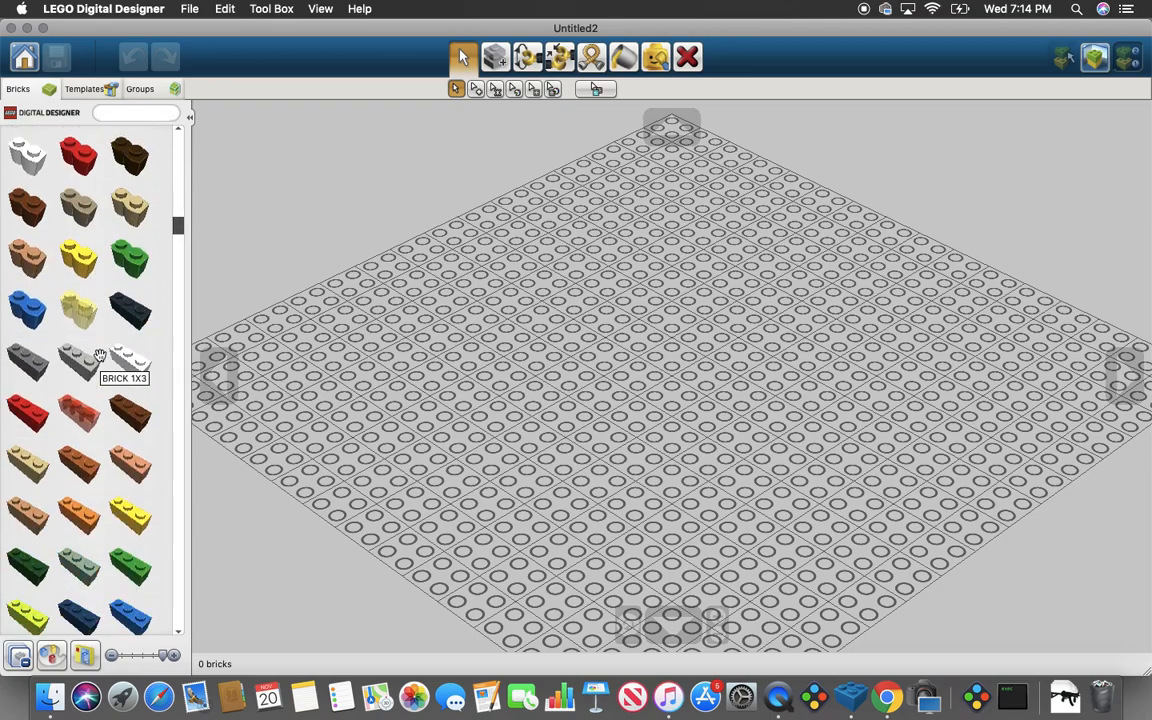
{"action": "scroll", "coordinate": [90, 346], "scroll_direction": "down", "scroll_amount": 20}
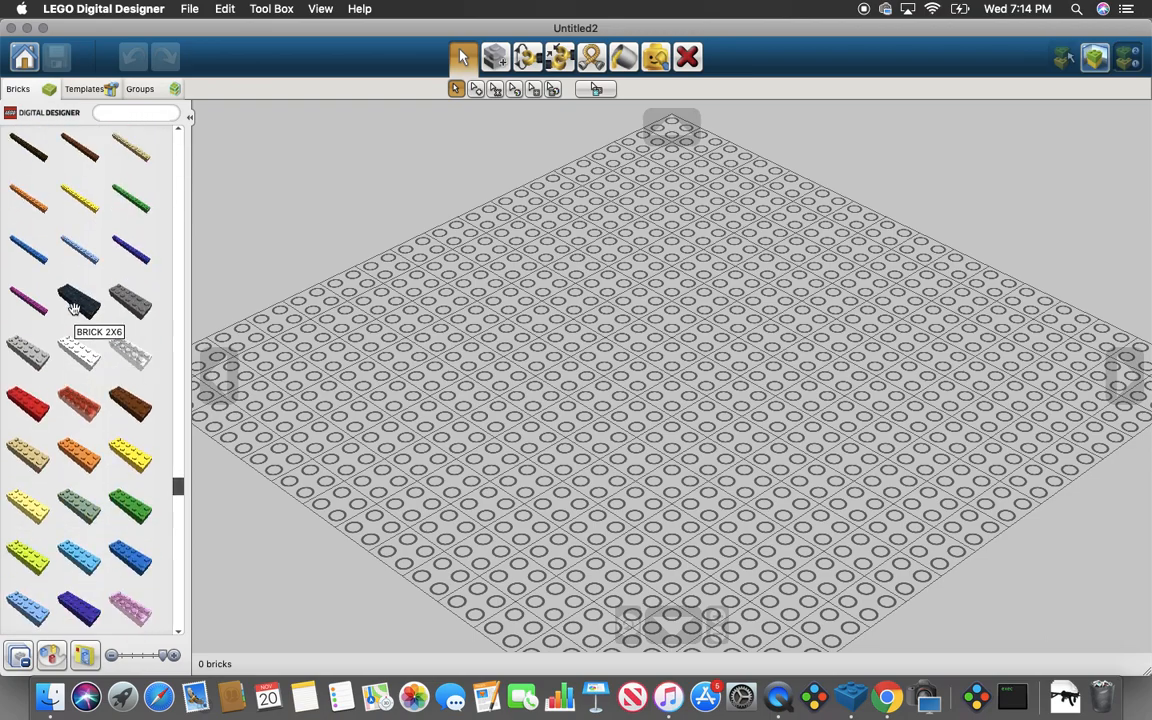
{"action": "scroll", "coordinate": [73, 308], "scroll_direction": "up", "scroll_amount": 20}
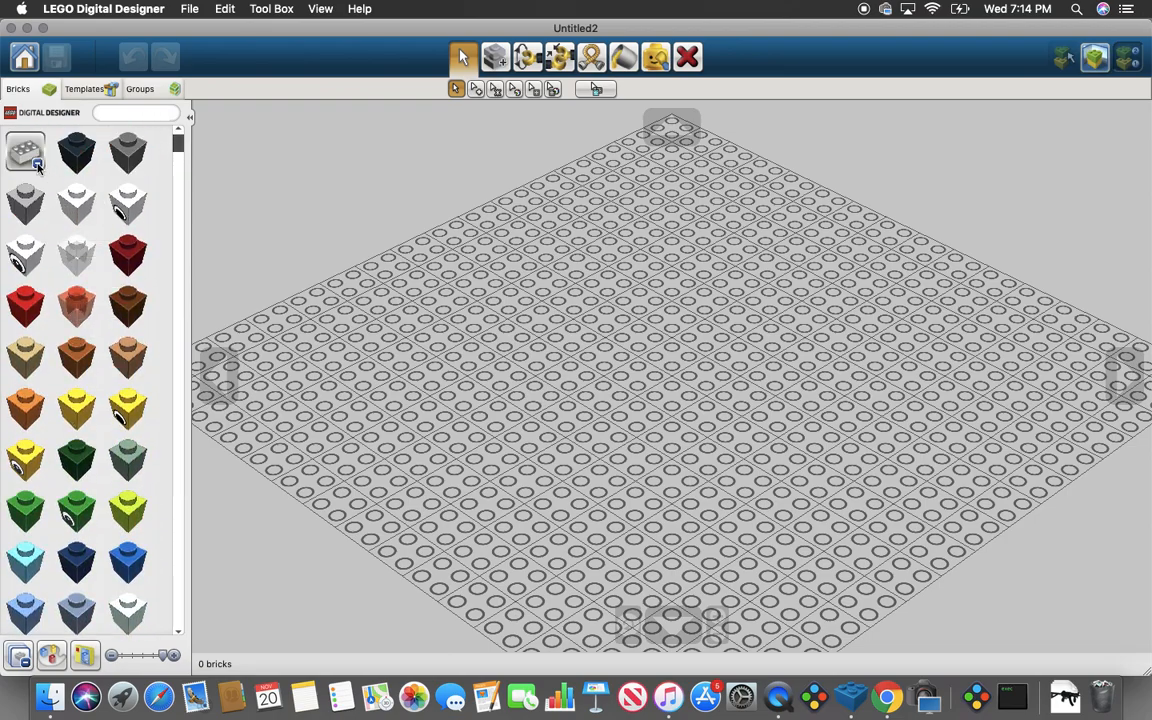
Collapse and reopen the basic bricks category, pick up a 1x1 brick from it, and collapse the category again.
{"action": "left_click", "coordinate": [37, 164]}
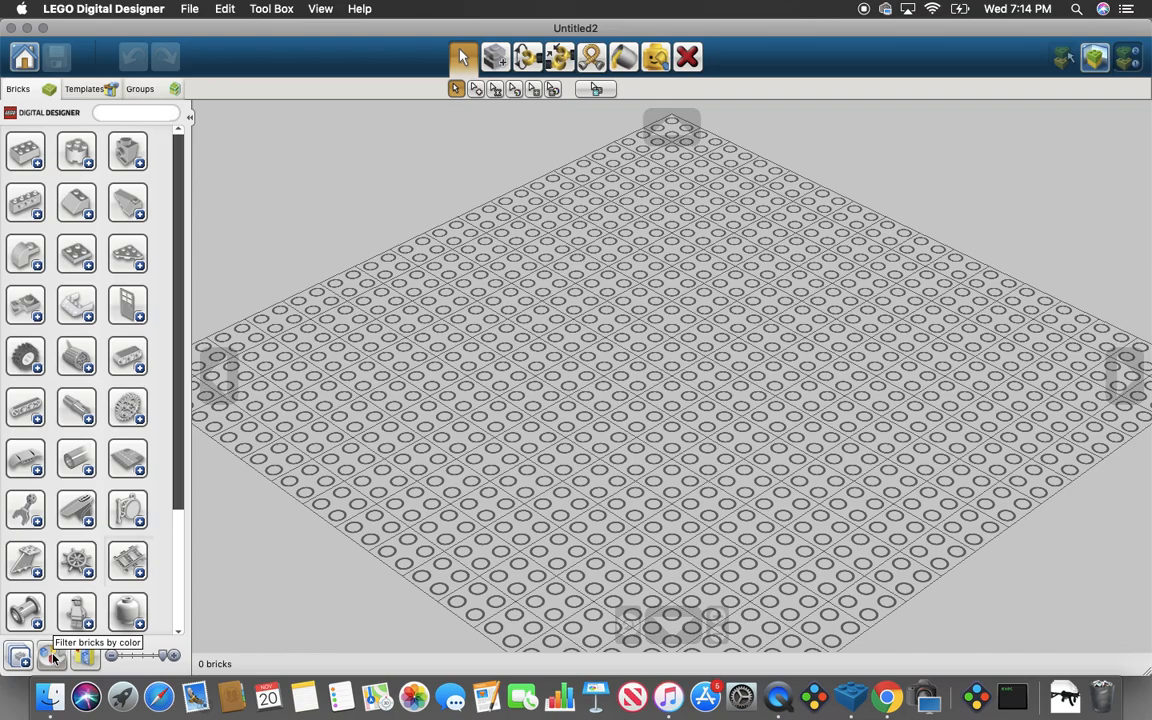
{"action": "left_click", "coordinate": [42, 138]}
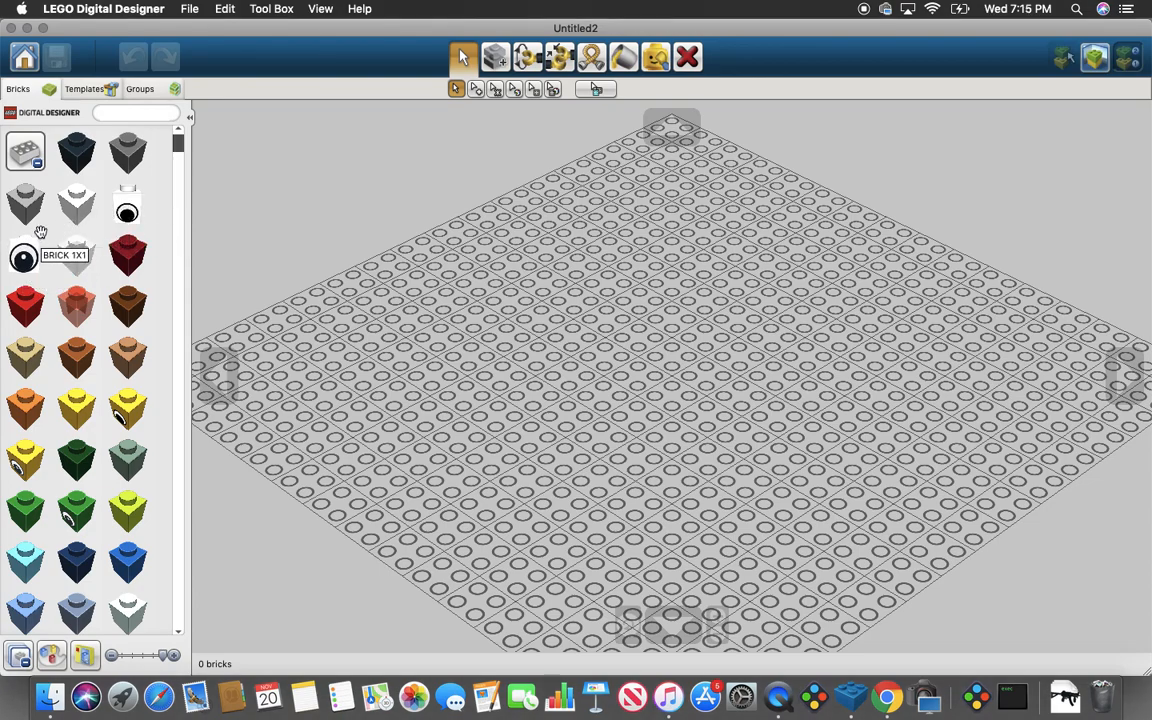
{"action": "left_click", "coordinate": [82, 224]}
{"action": "left_click", "coordinate": [32, 154]}
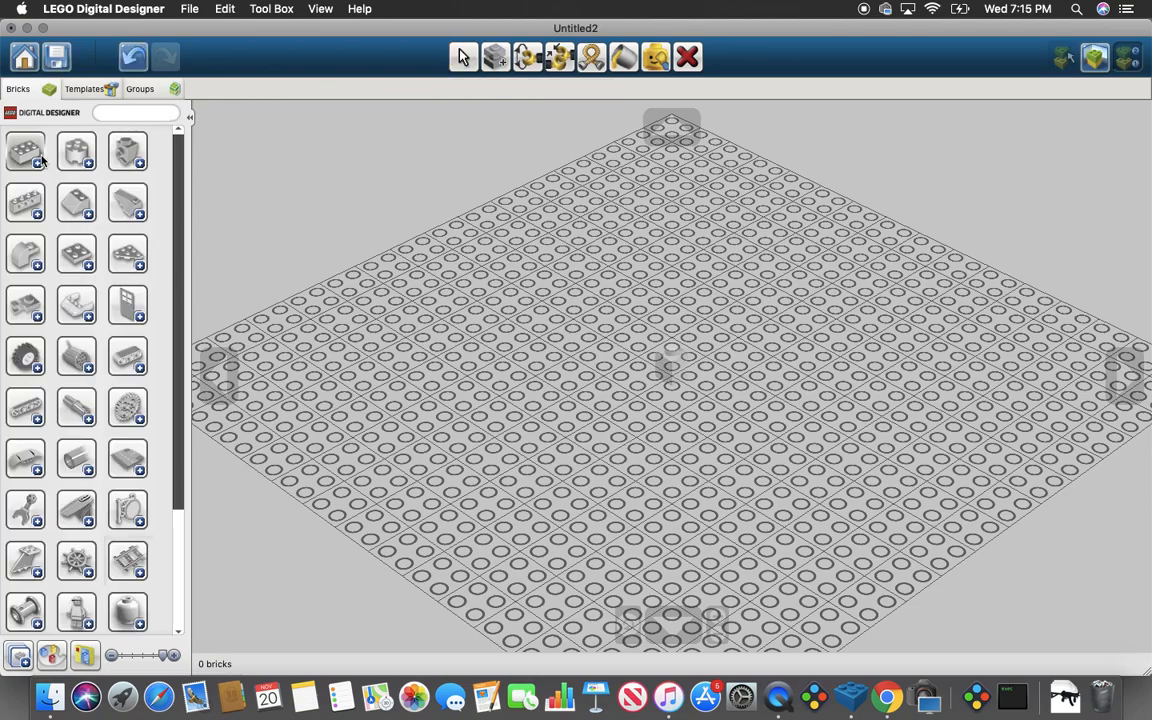
Browse the plates category from the 1x1 flat tiles to the 1x2 flat tiles, collapse it, and return to the Single Selection tool.
{"action": "left_click", "coordinate": [74, 259]}
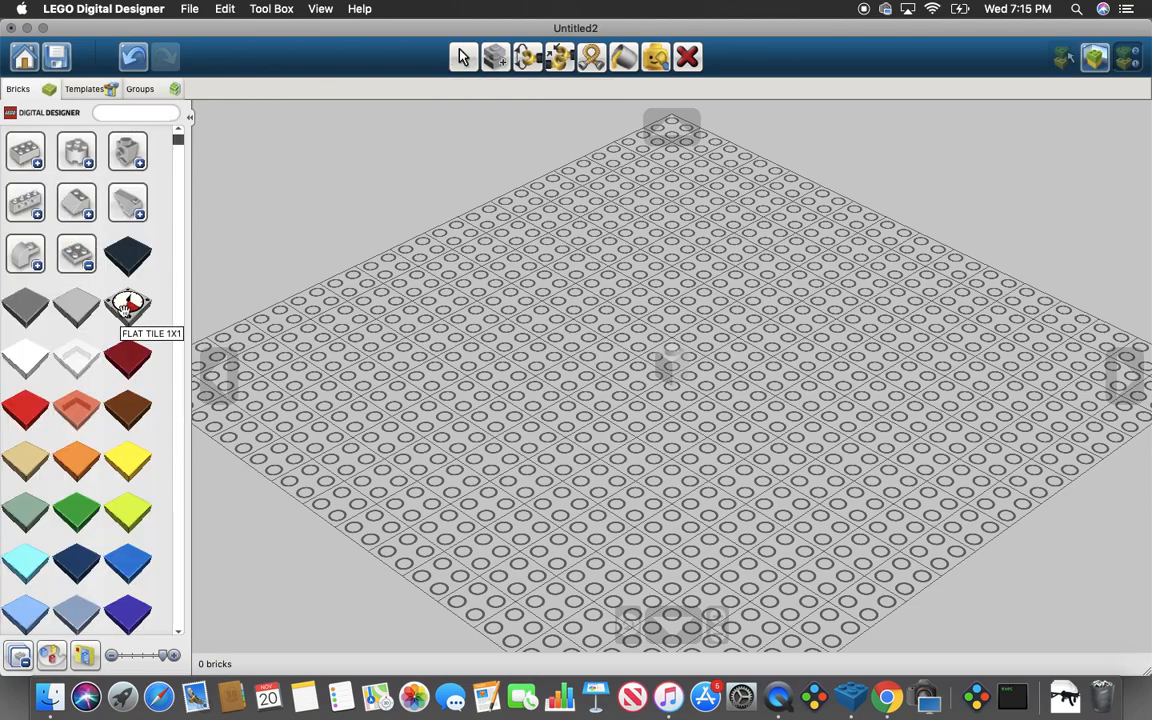
{"action": "scroll", "coordinate": [128, 313], "scroll_direction": "down", "scroll_amount": 5}
{"action": "scroll", "coordinate": [128, 313], "scroll_direction": "down", "scroll_amount": 10}
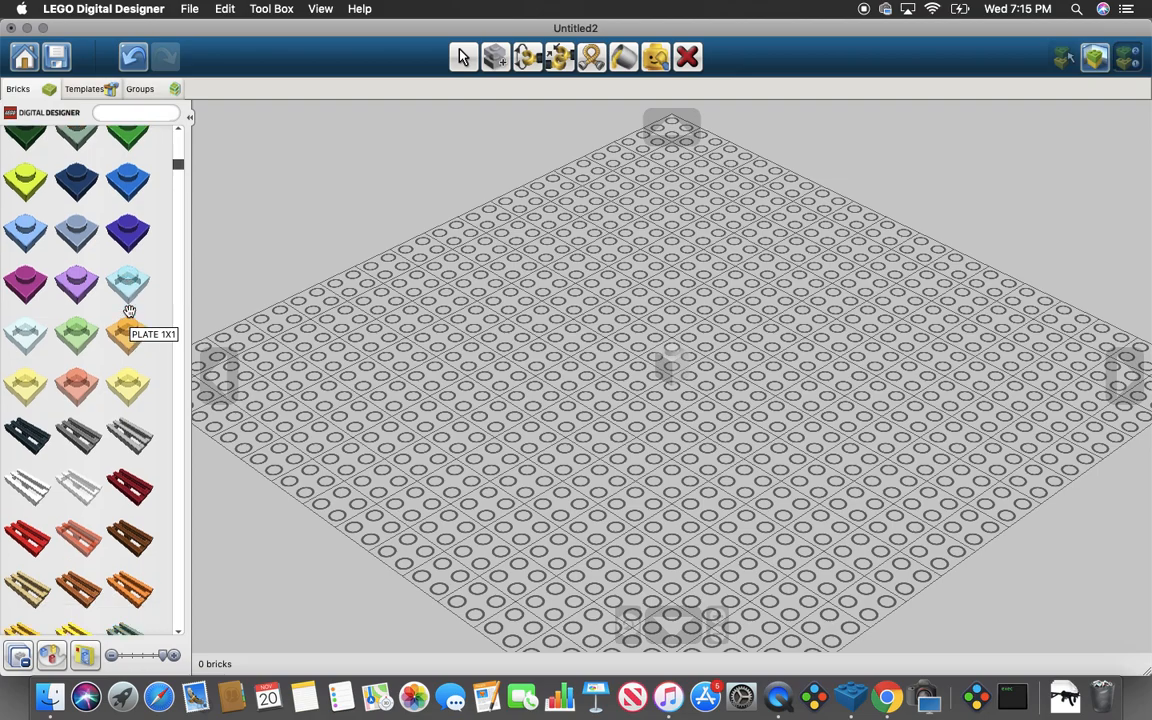
{"action": "scroll", "coordinate": [128, 313], "scroll_direction": "down", "scroll_amount": 1}
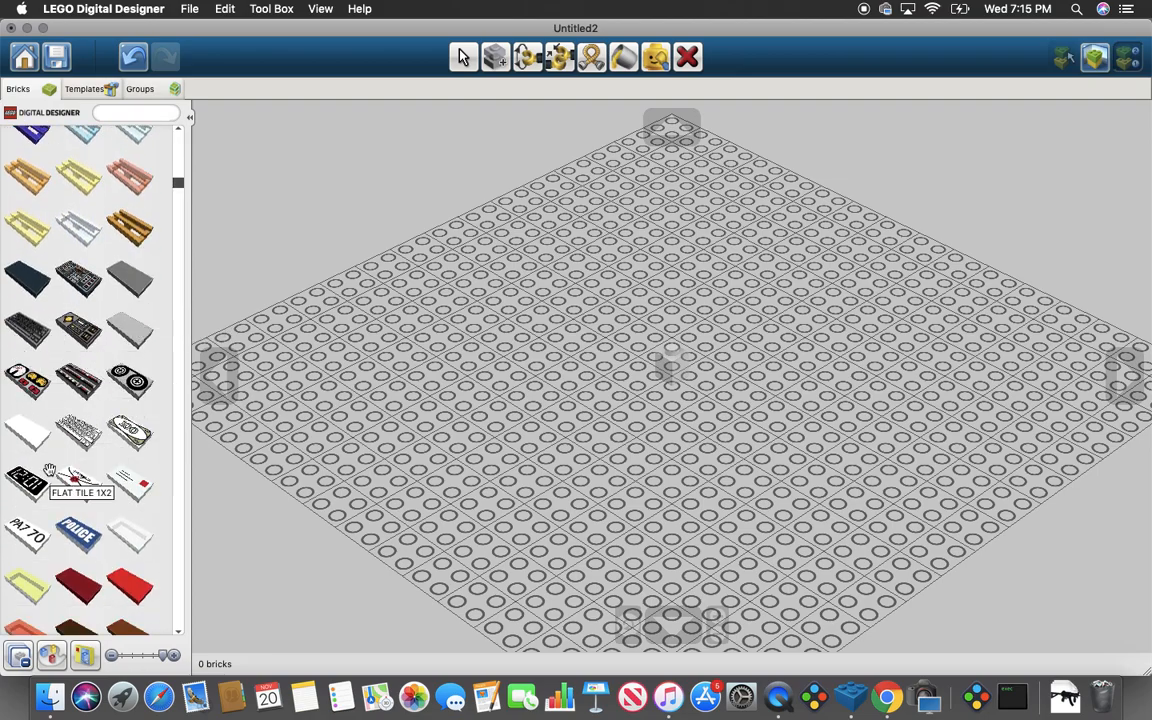
{"action": "left_click", "coordinate": [18, 656]}
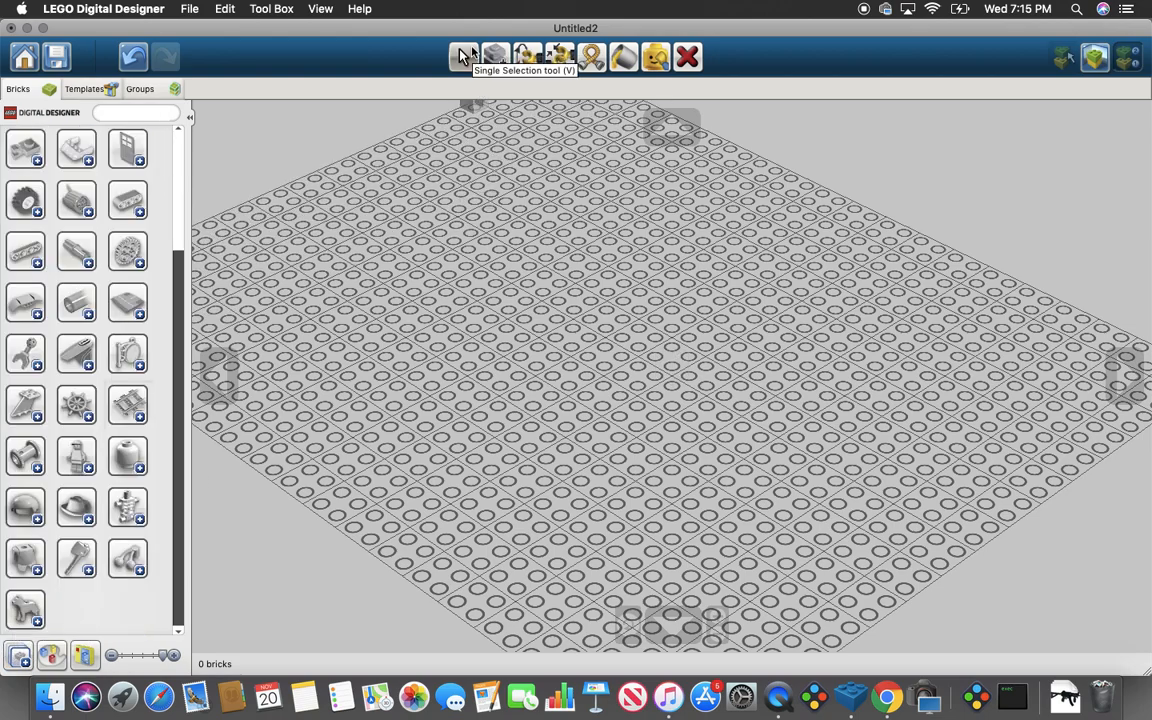
{"action": "left_click", "coordinate": [468, 56]}
{"action": "scroll", "coordinate": [4, 443], "scroll_direction": "up", "scroll_amount": 3}
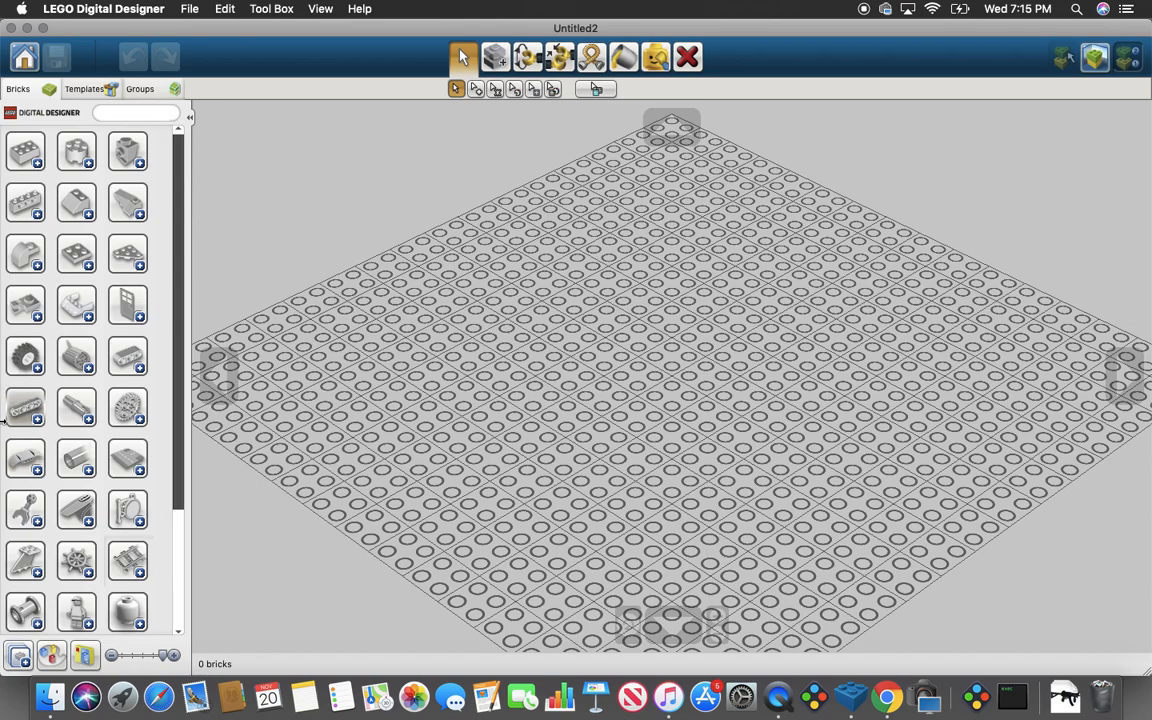
Browse the windscreen category and the sloped wedge brick category in turn, collapsing each one.
{"action": "left_click", "coordinate": [90, 265]}
{"action": "scroll", "coordinate": [88, 298], "scroll_direction": "down", "scroll_amount": 6}
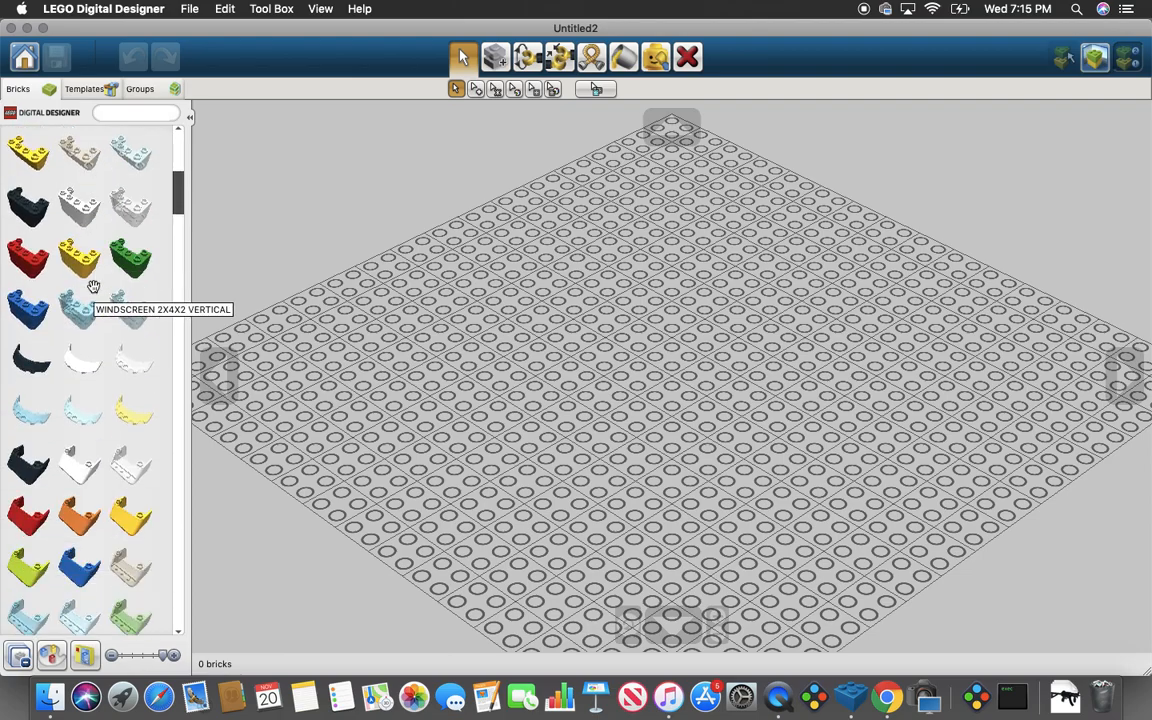
{"action": "left_click", "coordinate": [18, 657]}
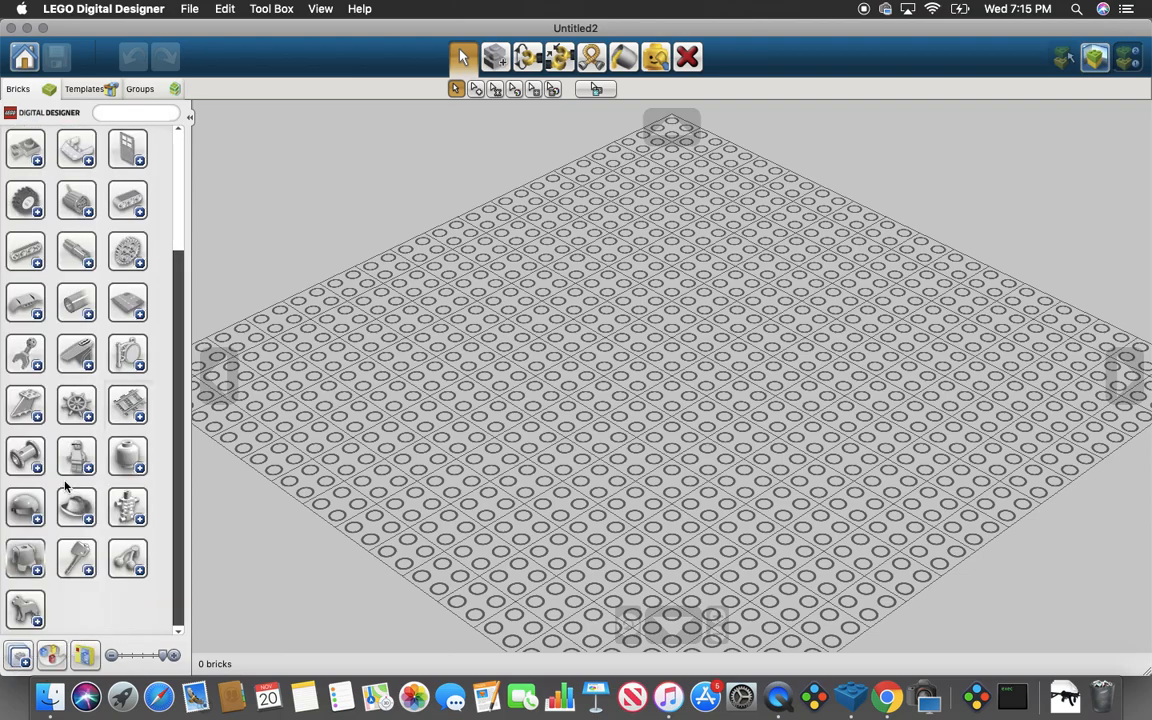
{"action": "left_click", "coordinate": [124, 202]}
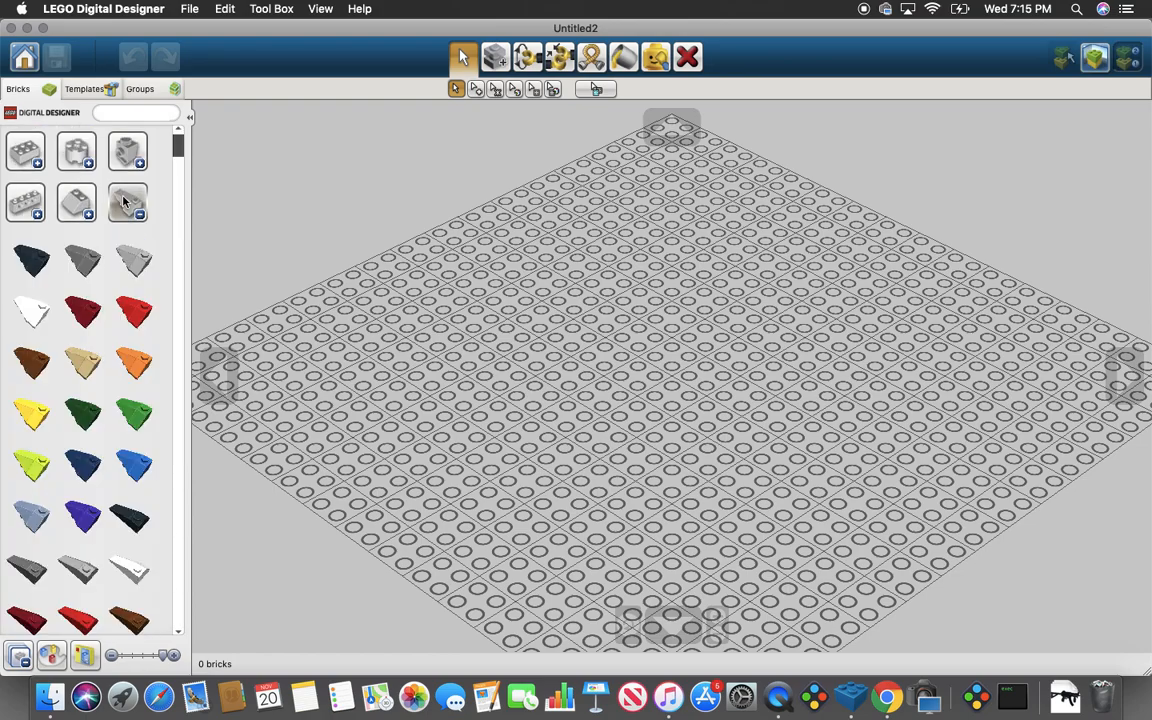
{"action": "scroll", "coordinate": [122, 196], "scroll_direction": "down", "scroll_amount": 5}
{"action": "scroll", "coordinate": [122, 196], "scroll_direction": "down", "scroll_amount": 8}
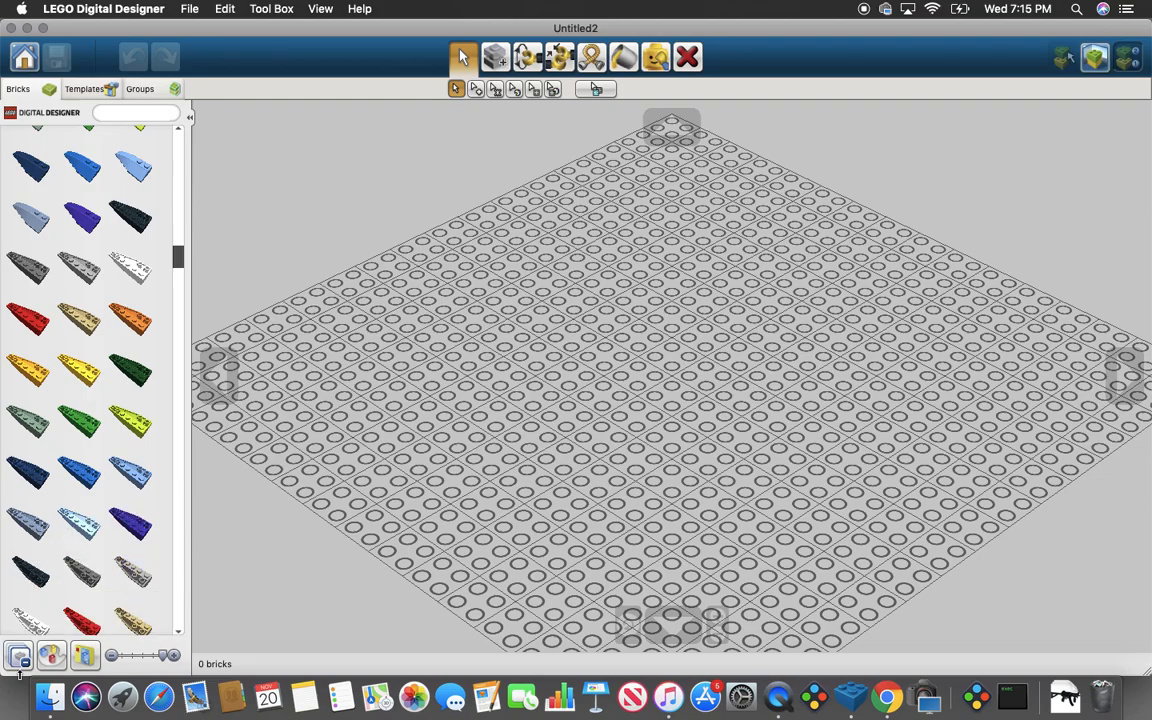
{"action": "left_click", "coordinate": [19, 652]}
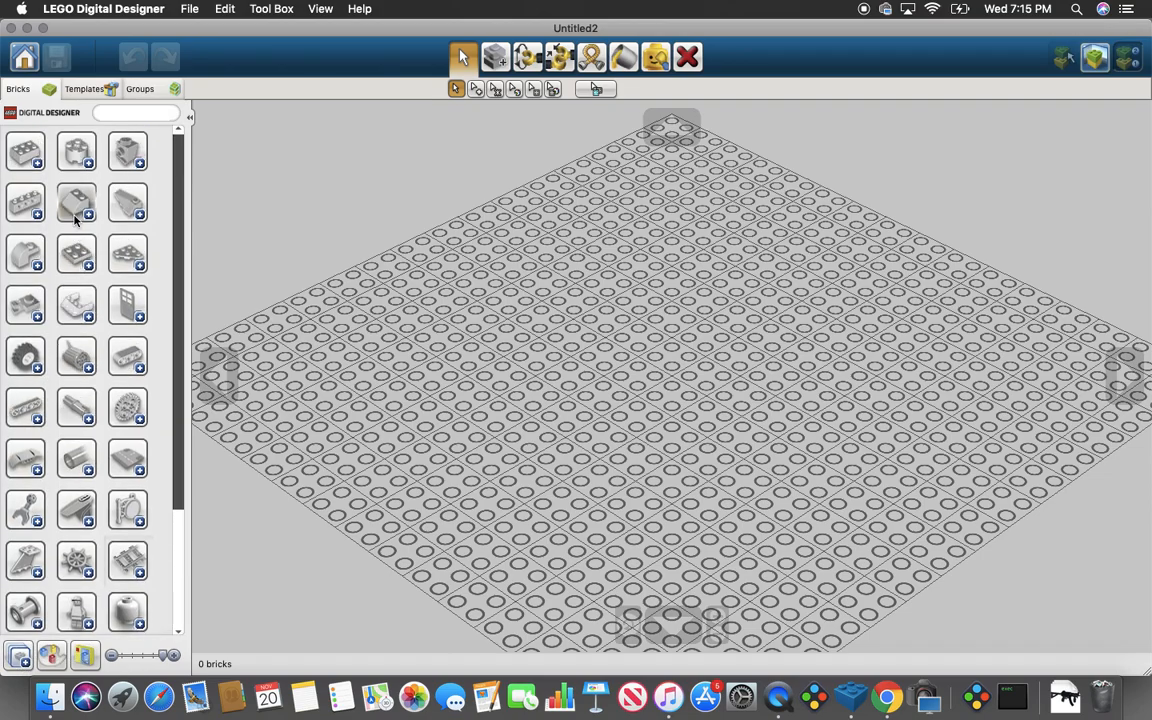
Browse the roof tile category from the 1x2/45° tiles past the corner bricks and ridged tiles to the 3x3/25° tiles, and collapse it.
{"action": "left_click", "coordinate": [77, 245]}
{"action": "scroll", "coordinate": [102, 283], "scroll_direction": "down", "scroll_amount": 5}
{"action": "scroll", "coordinate": [102, 283], "scroll_direction": "down", "scroll_amount": 5}
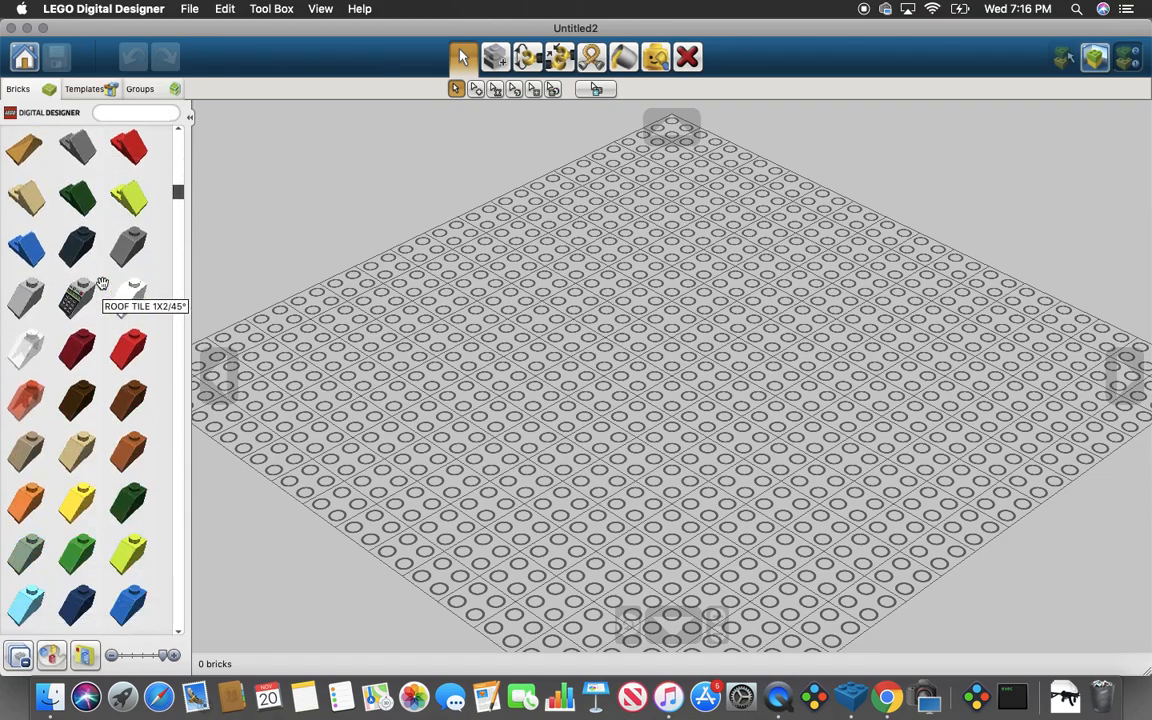
{"action": "scroll", "coordinate": [73, 228], "scroll_direction": "down", "scroll_amount": 10}
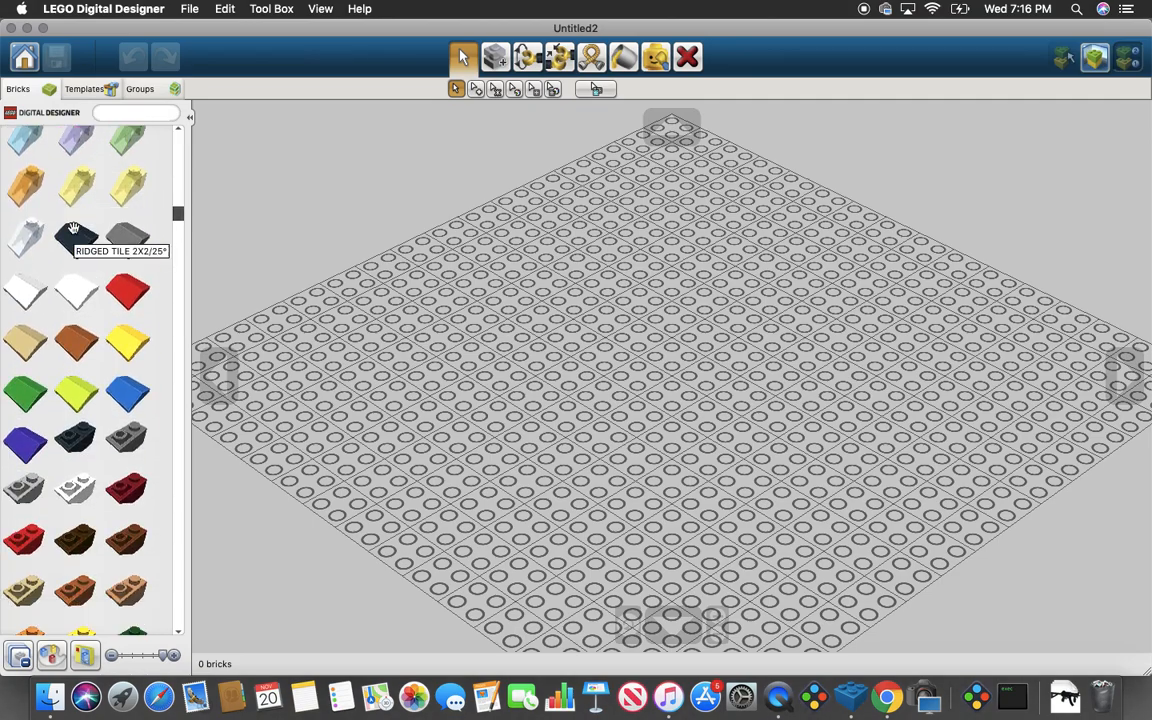
{"action": "scroll", "coordinate": [73, 228], "scroll_direction": "down", "scroll_amount": 10}
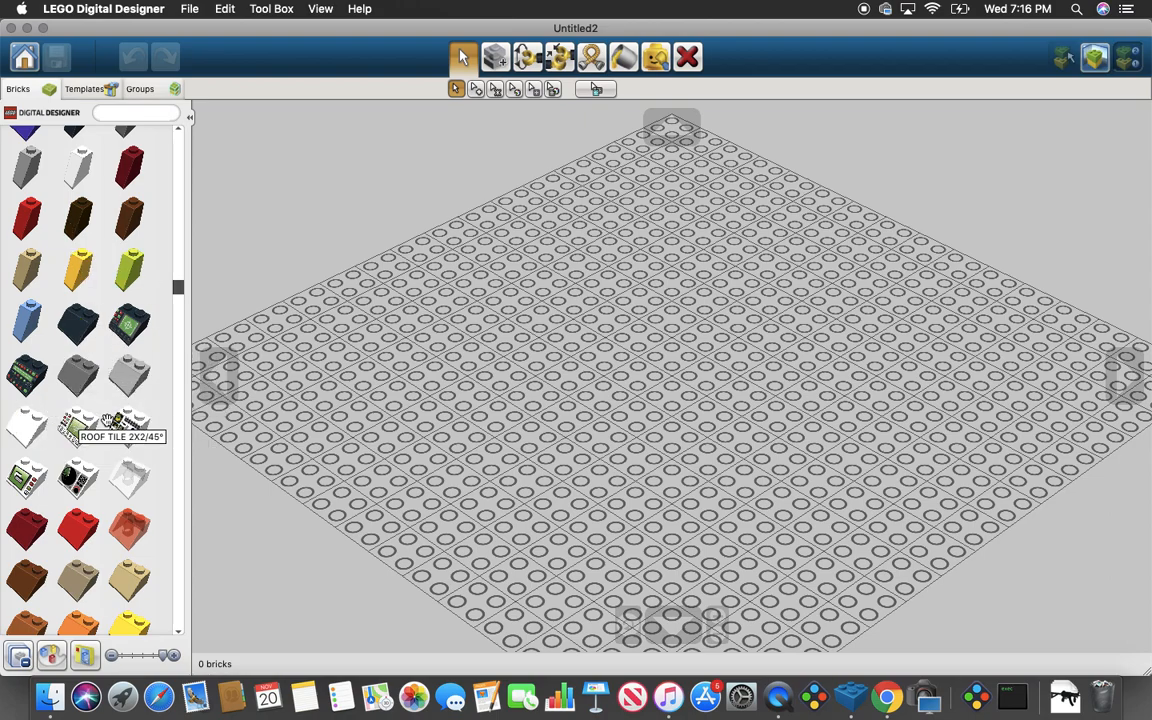
{"action": "scroll", "coordinate": [38, 477], "scroll_direction": "down", "scroll_amount": 3}
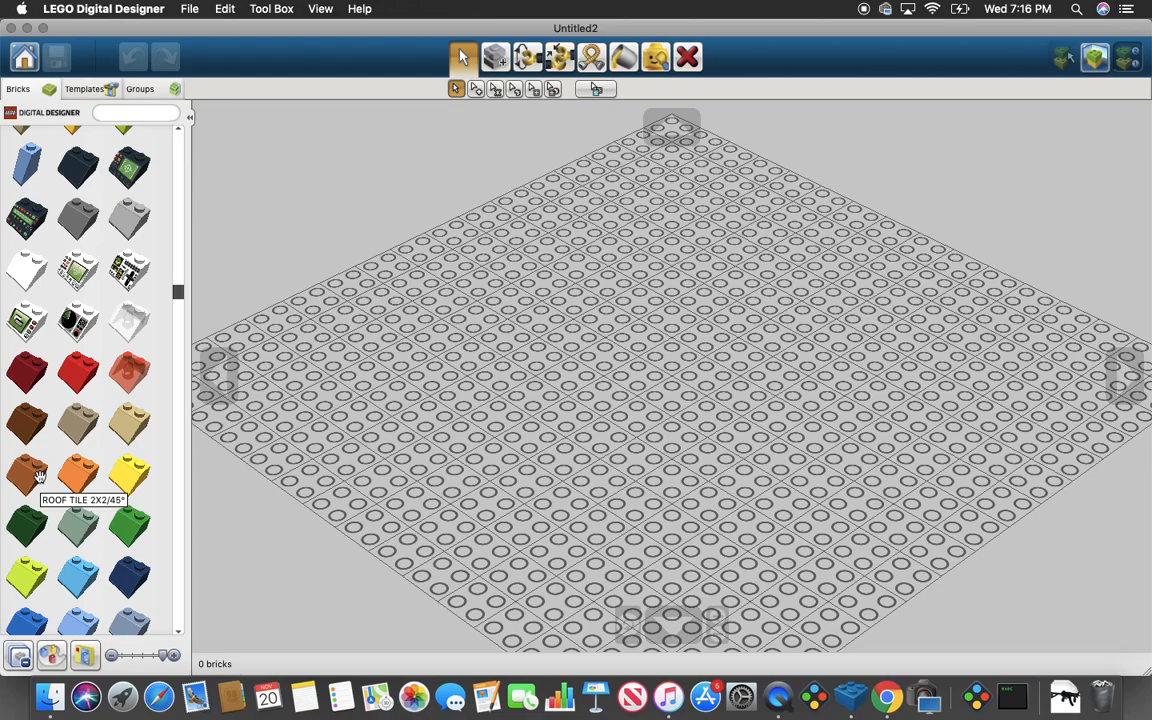
{"action": "scroll", "coordinate": [38, 477], "scroll_direction": "down", "scroll_amount": 6}
{"action": "scroll", "coordinate": [38, 477], "scroll_direction": "down", "scroll_amount": 8}
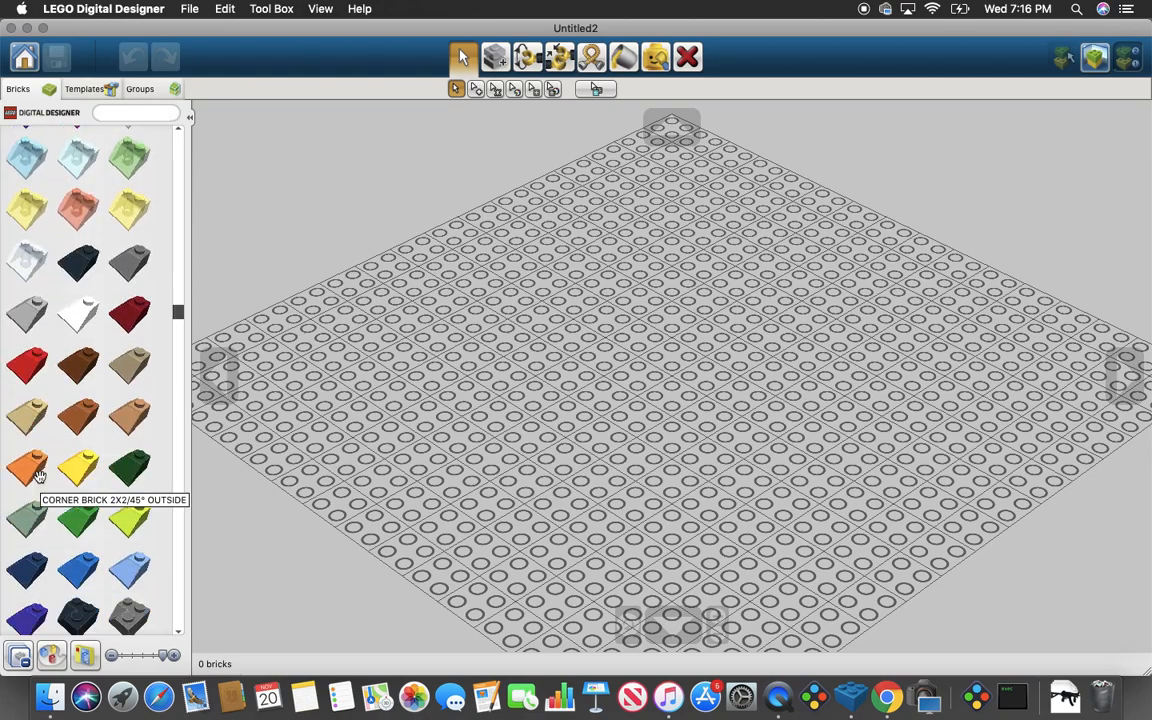
{"action": "scroll", "coordinate": [38, 477], "scroll_direction": "down", "scroll_amount": 1}
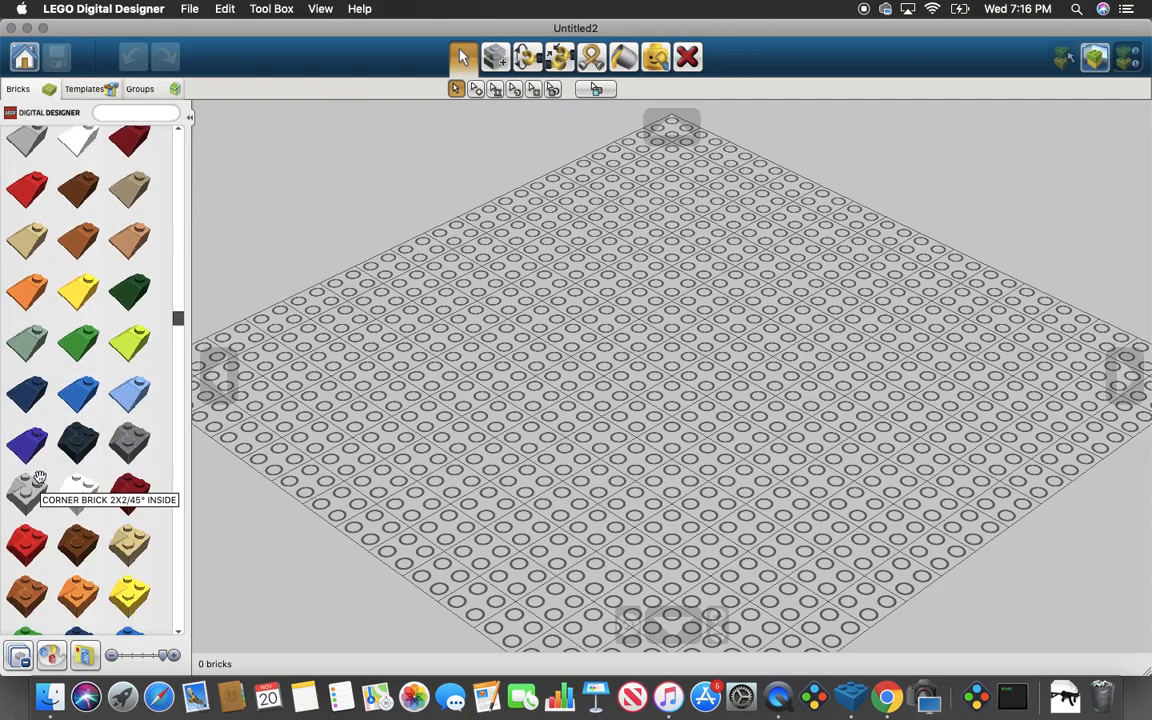
{"action": "scroll", "coordinate": [38, 477], "scroll_direction": "down", "scroll_amount": 10}
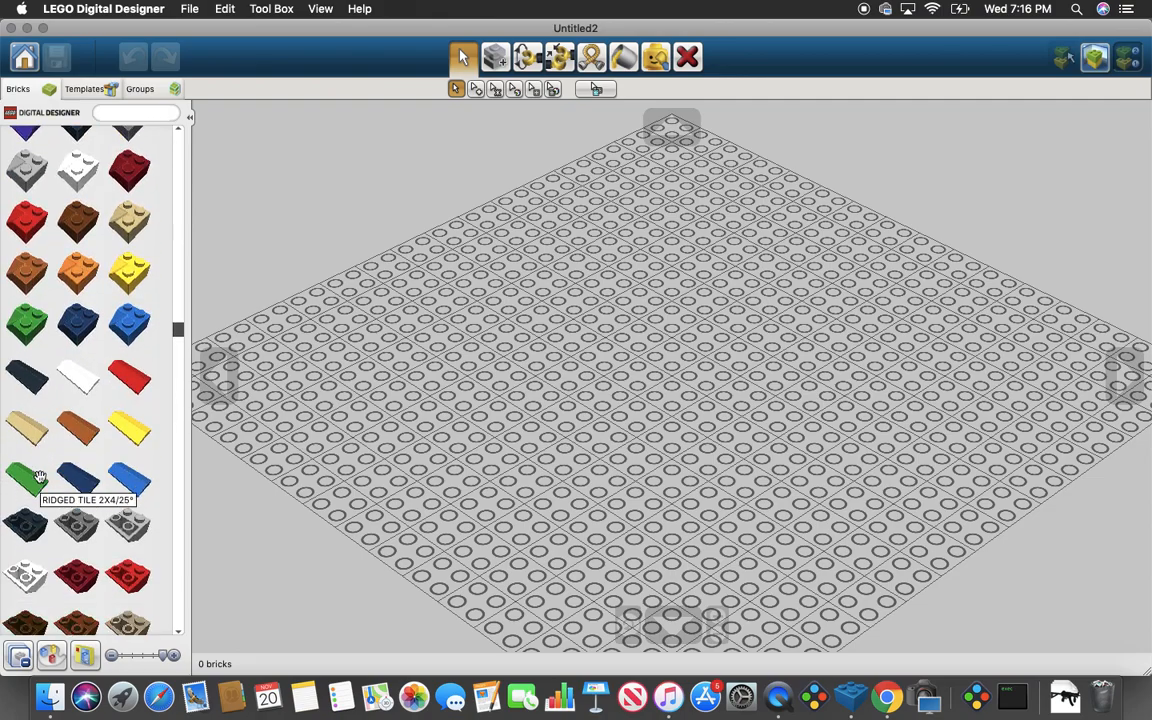
{"action": "scroll", "coordinate": [38, 477], "scroll_direction": "down", "scroll_amount": 10}
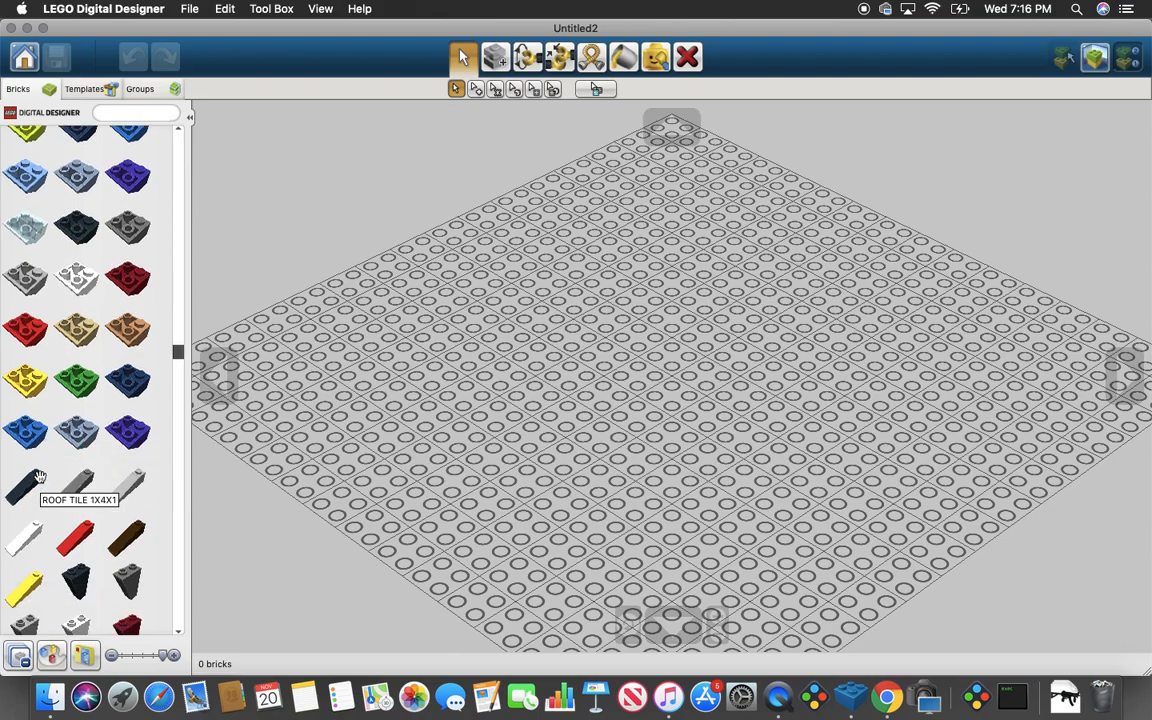
{"action": "scroll", "coordinate": [38, 477], "scroll_direction": "down", "scroll_amount": 10}
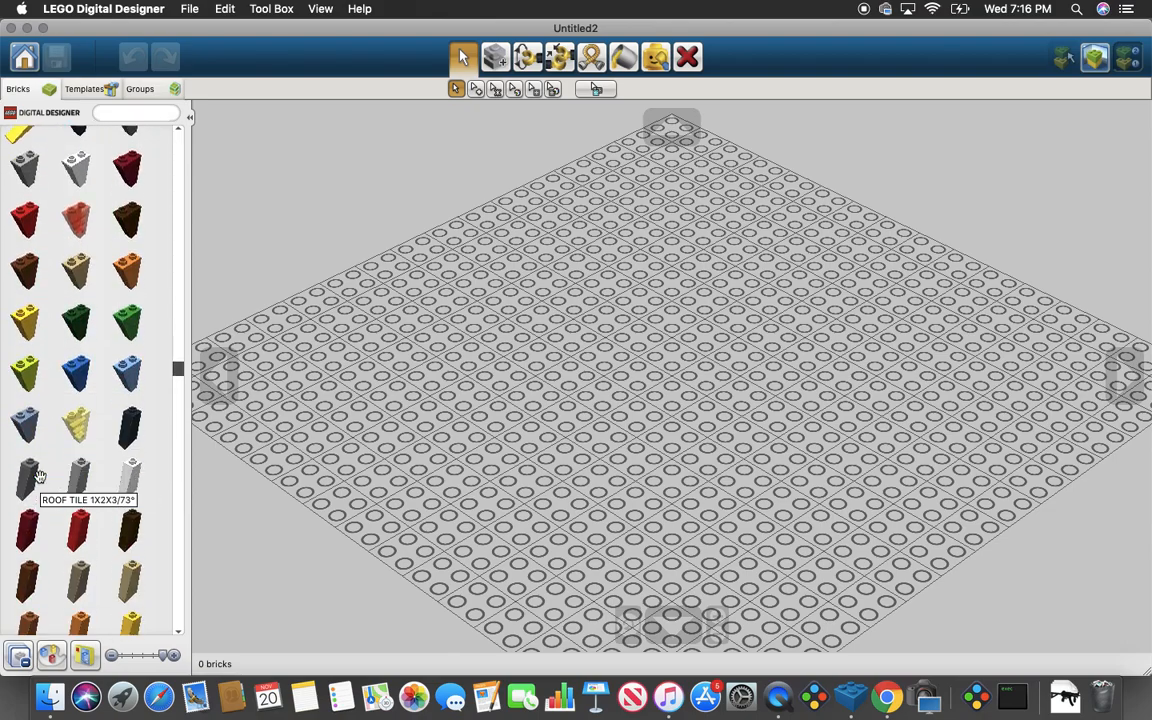
{"action": "scroll", "coordinate": [38, 477], "scroll_direction": "down", "scroll_amount": 10}
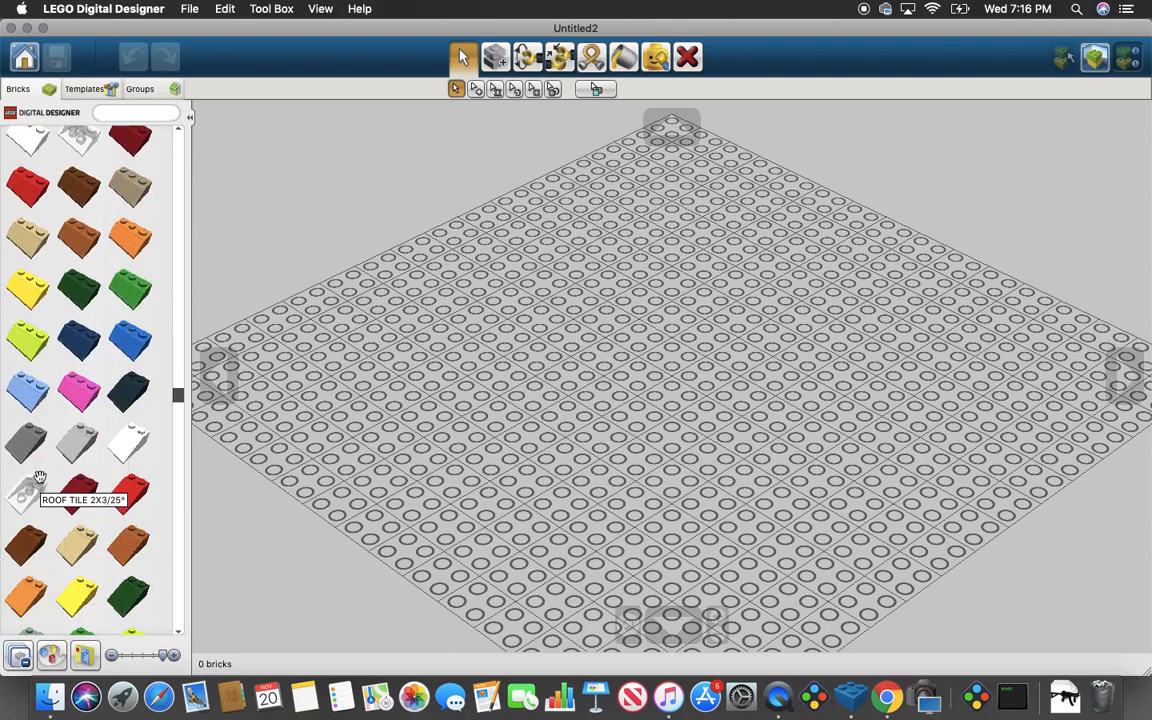
{"action": "scroll", "coordinate": [38, 477], "scroll_direction": "down", "scroll_amount": 5}
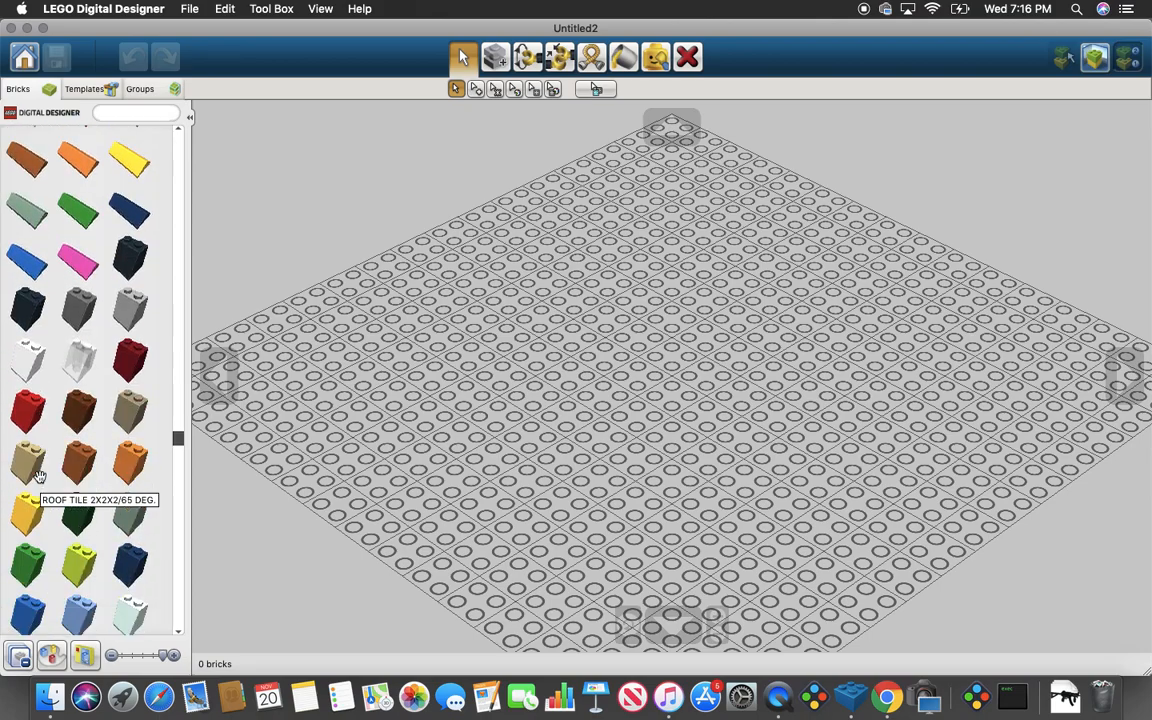
{"action": "scroll", "coordinate": [38, 477], "scroll_direction": "down", "scroll_amount": 8}
{"action": "scroll", "coordinate": [38, 477], "scroll_direction": "down", "scroll_amount": 15}
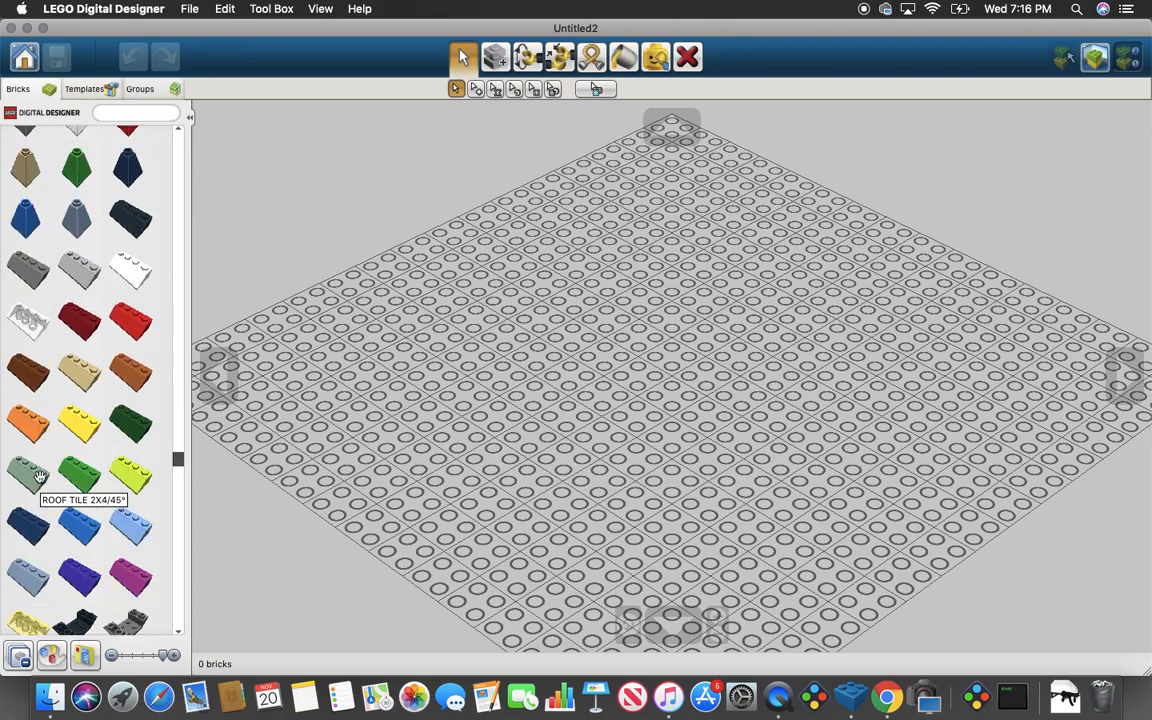
{"action": "scroll", "coordinate": [38, 477], "scroll_direction": "down", "scroll_amount": 15}
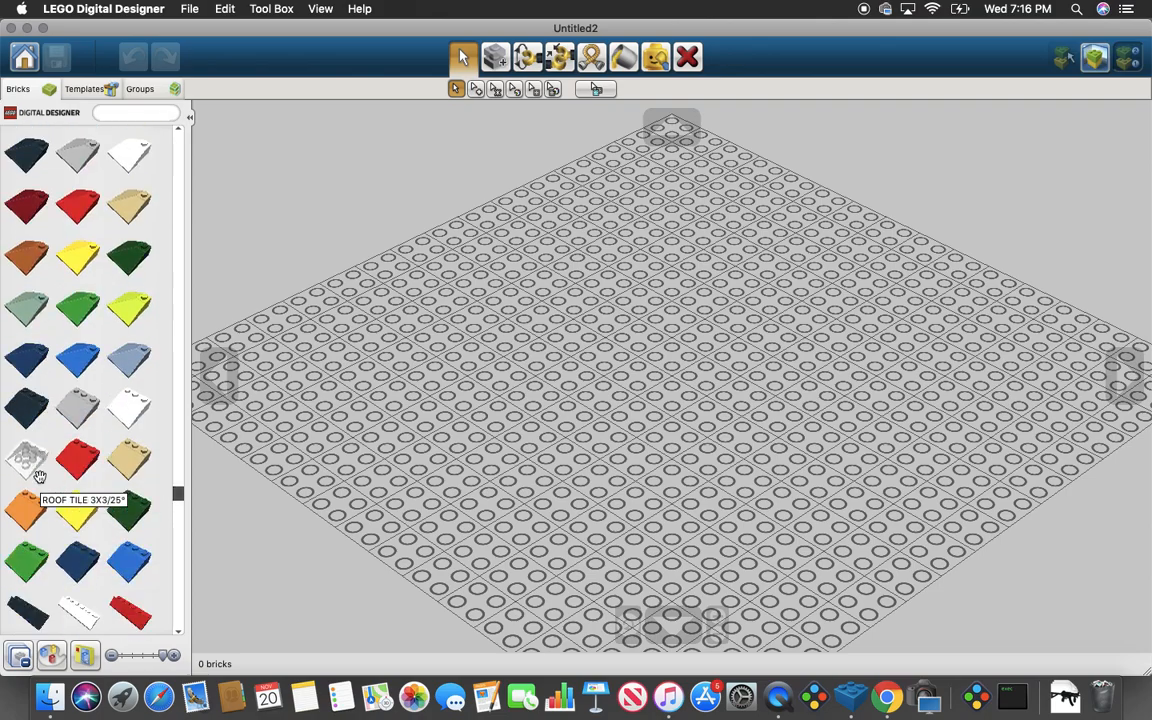
{"action": "scroll", "coordinate": [38, 477], "scroll_direction": "down", "scroll_amount": 15}
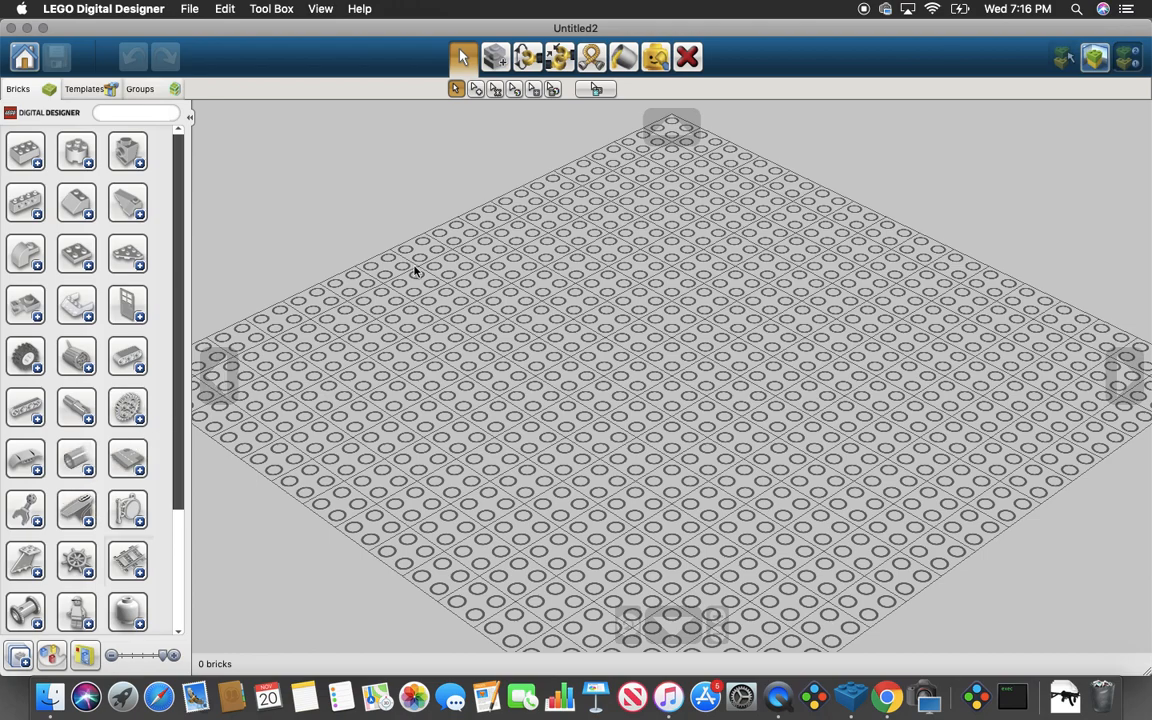
Activate the Paint tool, and place a lime green 1x1 brick from the basic bricks category near the middle of the build plate.
{"action": "left_click", "coordinate": [625, 62]}
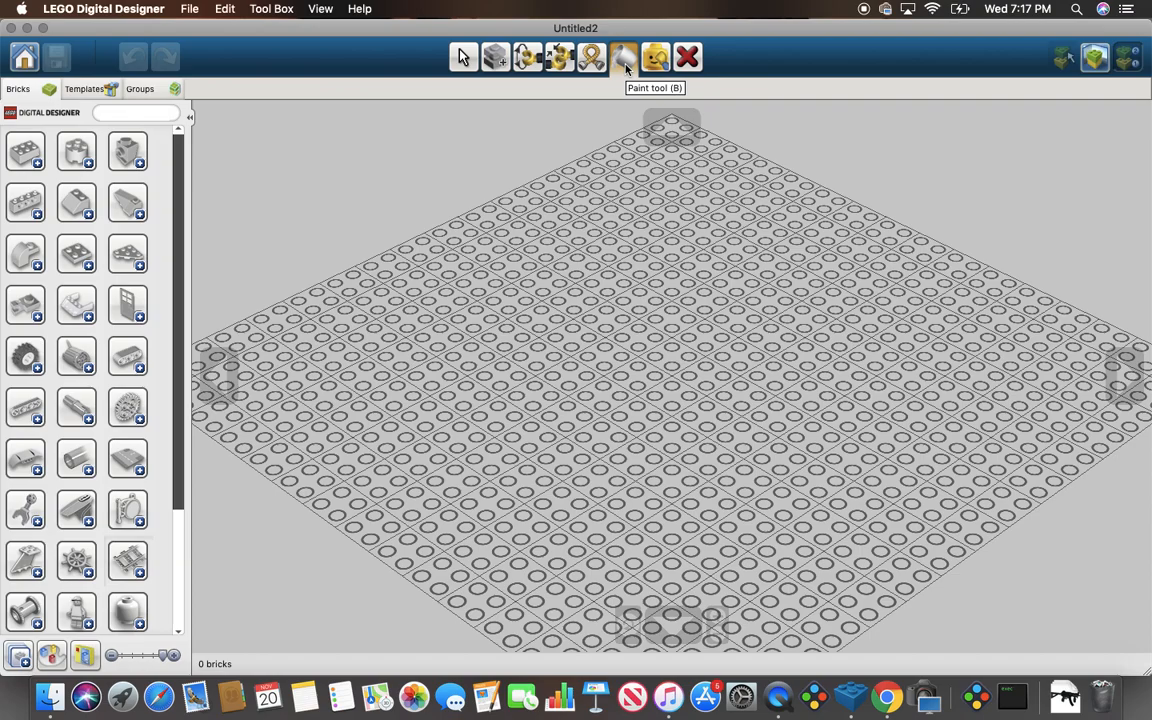
{"action": "left_click", "coordinate": [623, 58]}
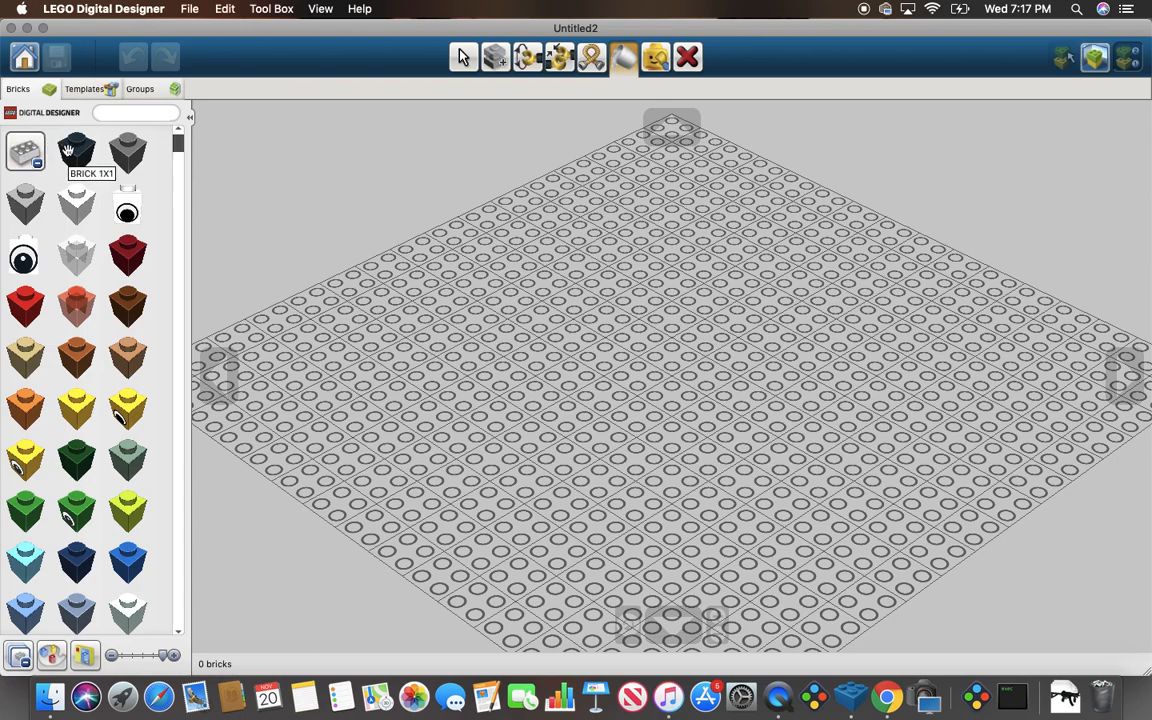
{"action": "left_click", "coordinate": [127, 510]}
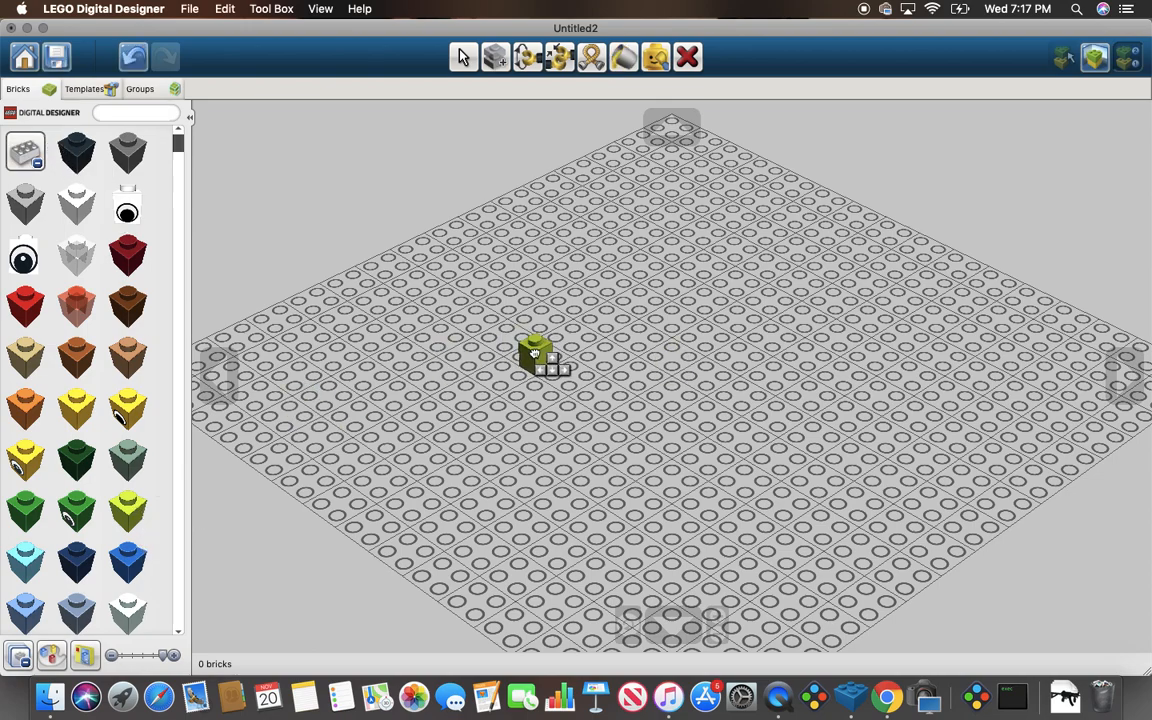
{"action": "left_click", "coordinate": [535, 354]}
Clone the lime green 1x1 brick four times with one-stud gaps, forming a V of three bricks along each side.
{"action": "left_click", "coordinate": [496, 57]}
{"action": "left_click", "coordinate": [534, 345]}
{"action": "left_click", "coordinate": [570, 392]}
{"action": "left_click", "coordinate": [608, 411]}
{"action": "left_click", "coordinate": [608, 410]}
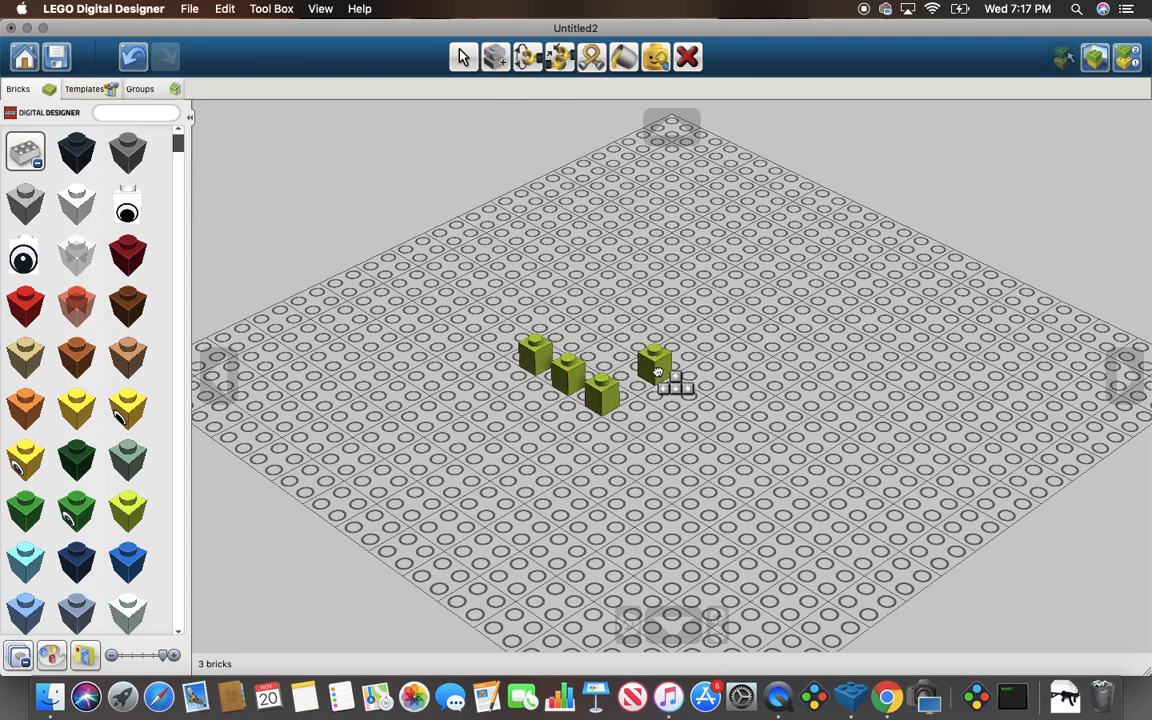
{"action": "left_click", "coordinate": [641, 385]}
{"action": "left_click", "coordinate": [642, 384]}
{"action": "left_click", "coordinate": [673, 371]}
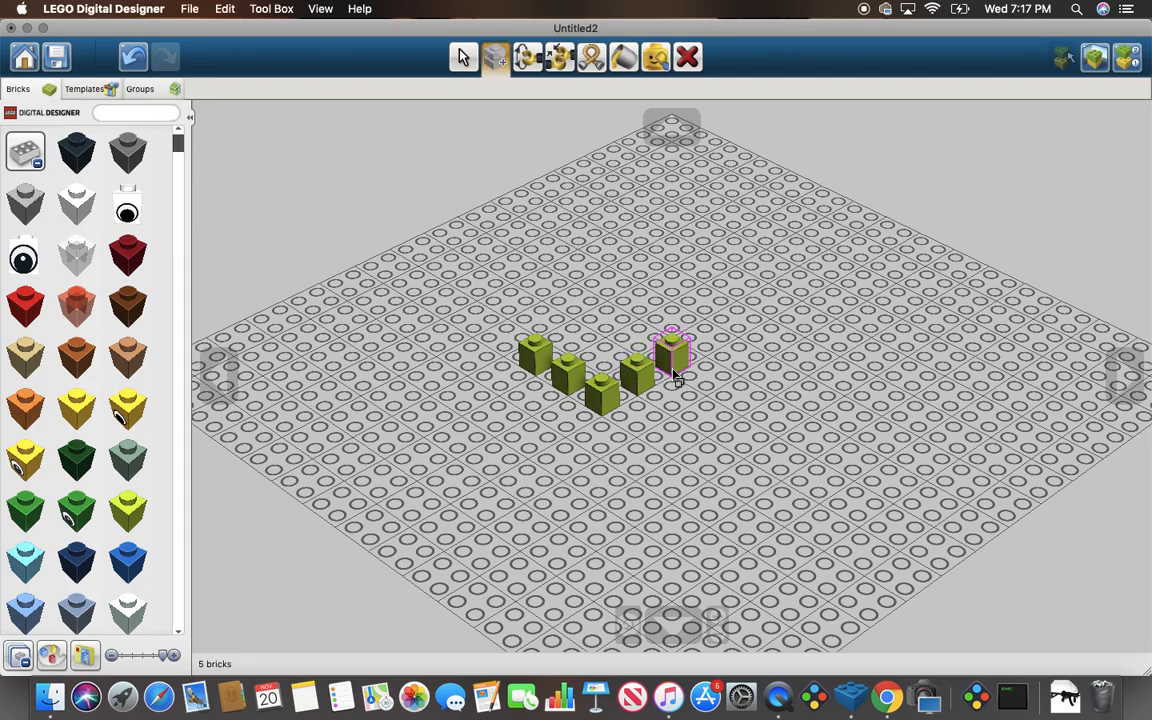
Clone three more lime green 1x1 bricks to close the V into a square ring, and collapse the basic bricks category.
{"action": "left_click", "coordinate": [675, 375]}
{"action": "left_click", "coordinate": [640, 352]}
{"action": "left_click", "coordinate": [640, 351]}
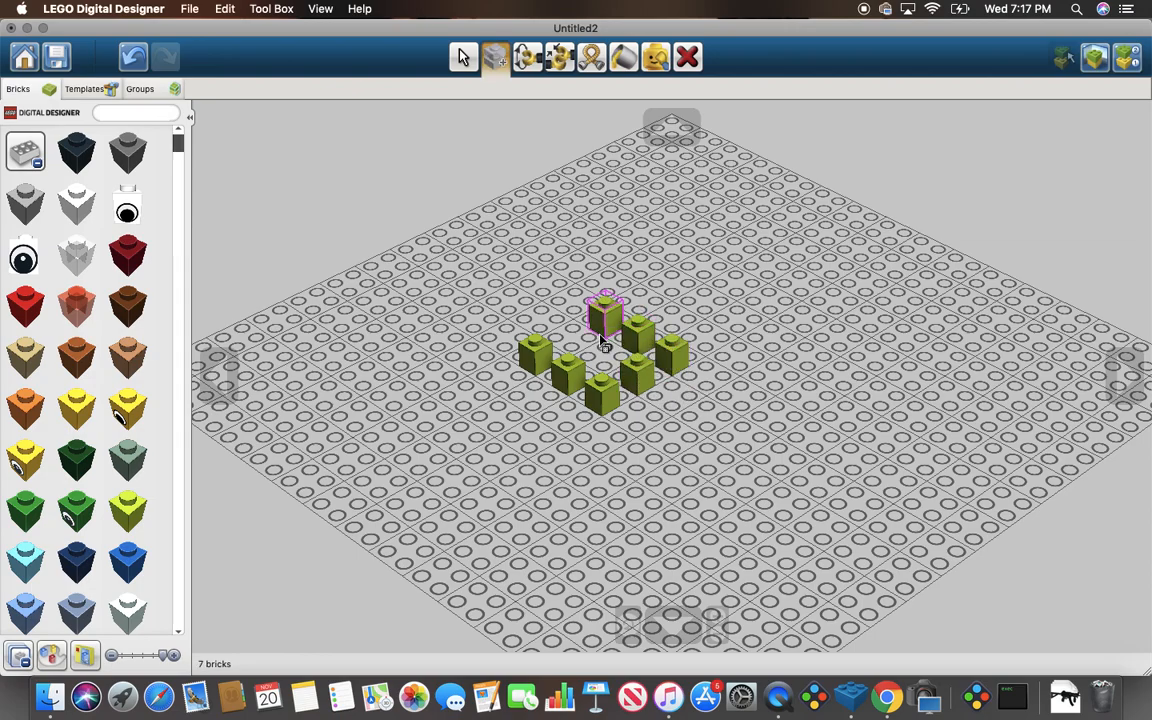
{"action": "left_click", "coordinate": [568, 350]}
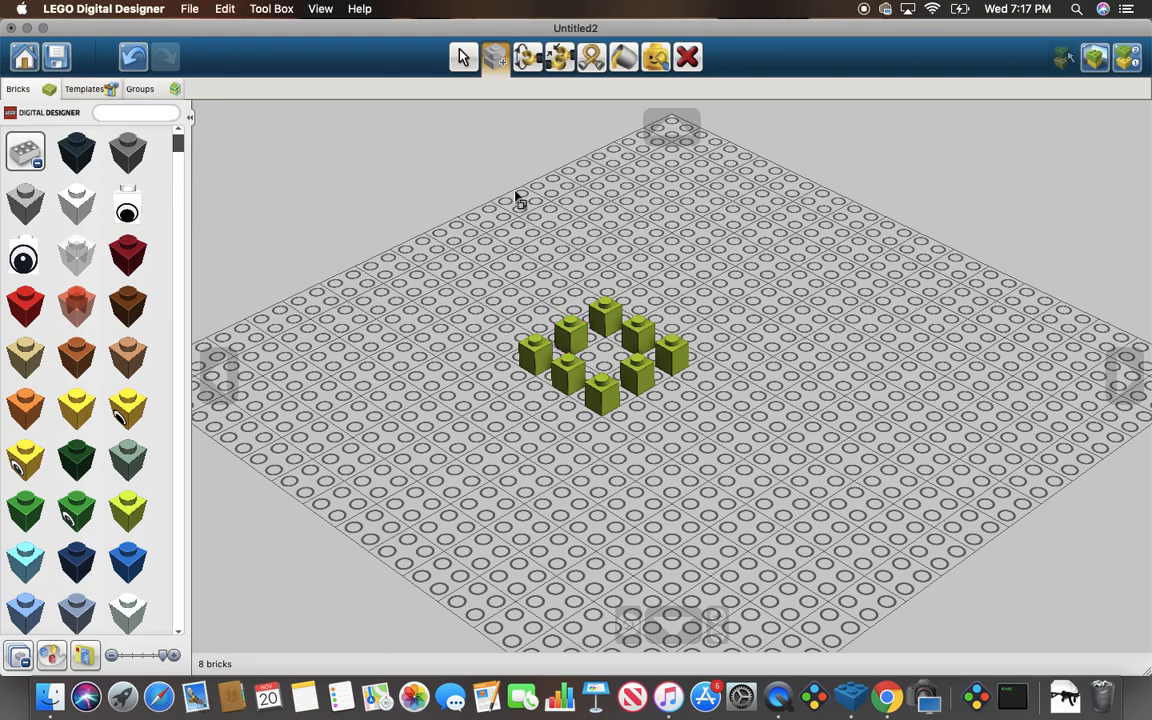
{"action": "left_click", "coordinate": [17, 147]}
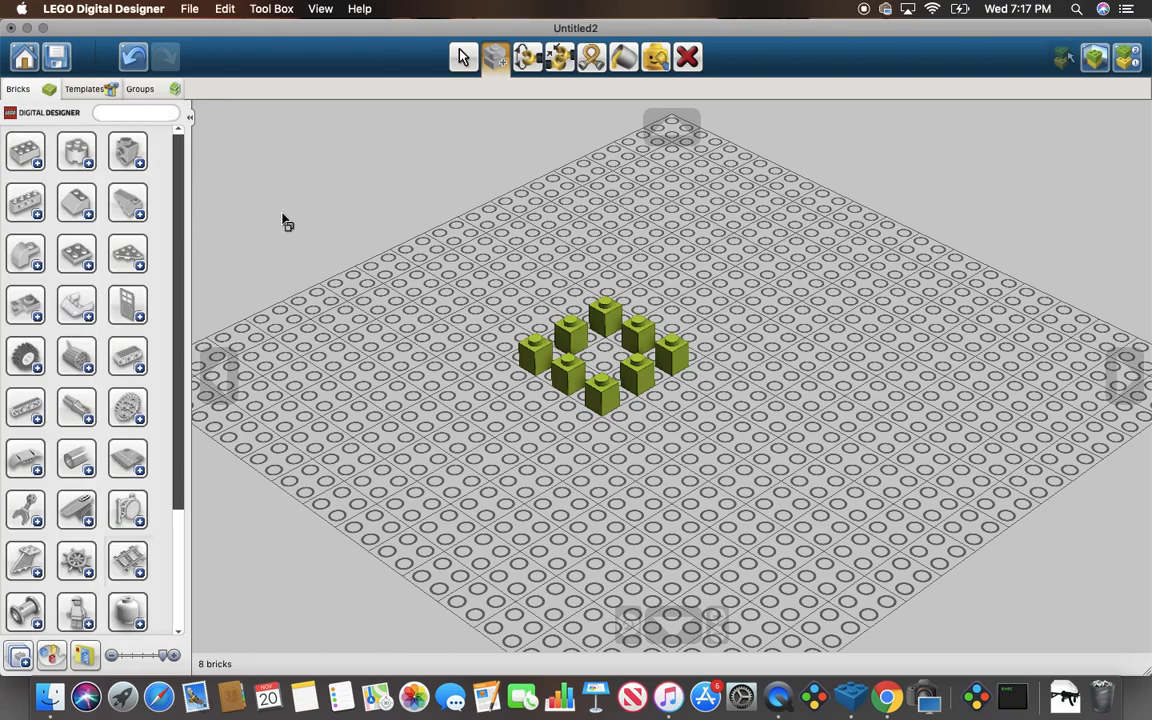
Hide the brick palette and activate the Paint tool.
{"action": "left_click", "coordinate": [191, 119]}
{"action": "left_click", "coordinate": [463, 56]}
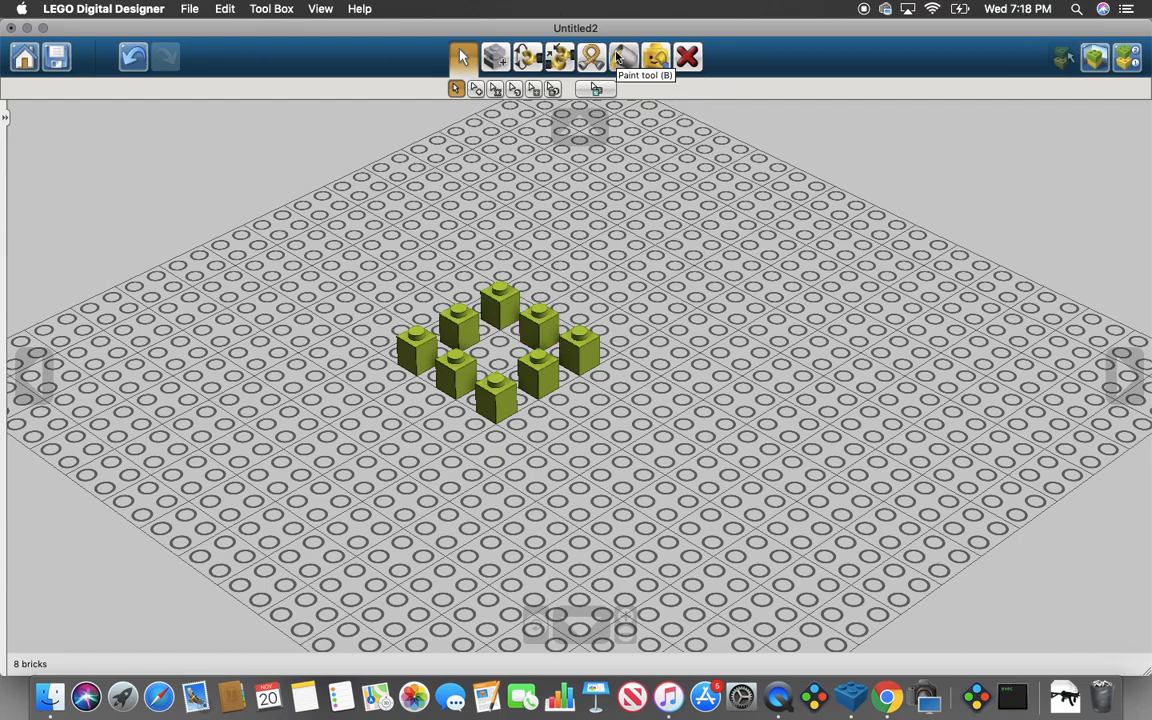
{"action": "left_click", "coordinate": [621, 57]}
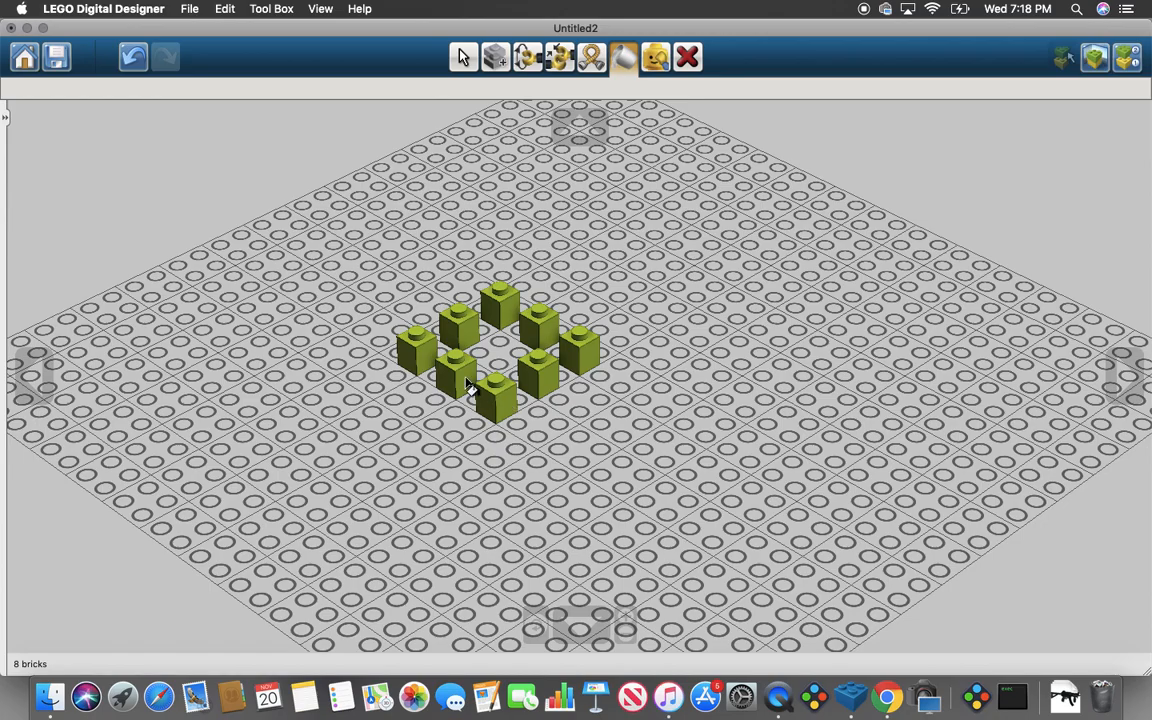
Place a medium stone grey angular brick 1x1 in front of the lime green ring, try the Paint tool, and collapse the brick category.
{"action": "left_click", "coordinate": [5, 112]}
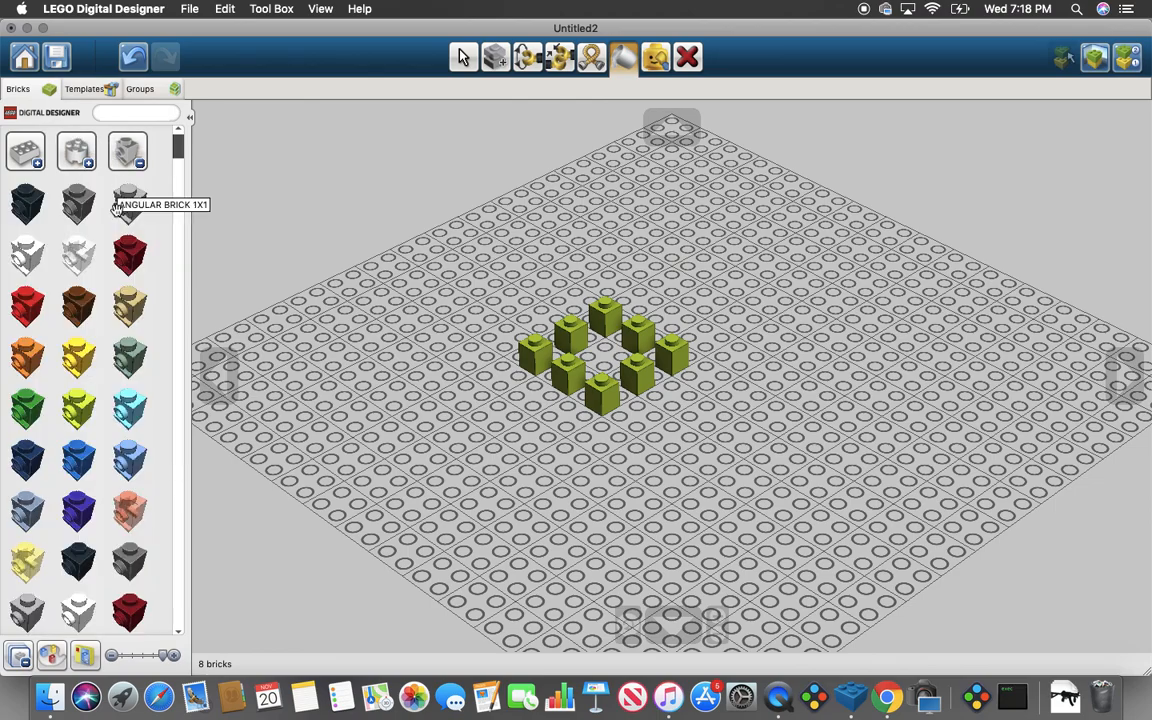
{"action": "left_click", "coordinate": [126, 203]}
{"action": "left_click", "coordinate": [450, 478]}
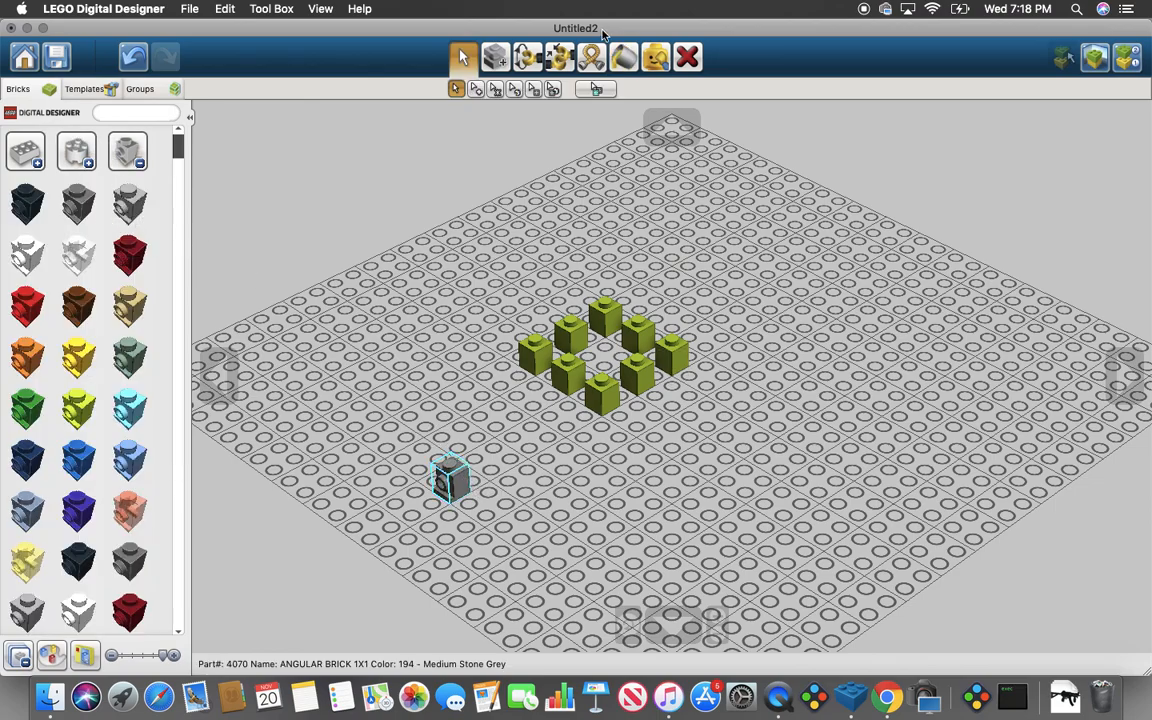
{"action": "left_click", "coordinate": [621, 58]}
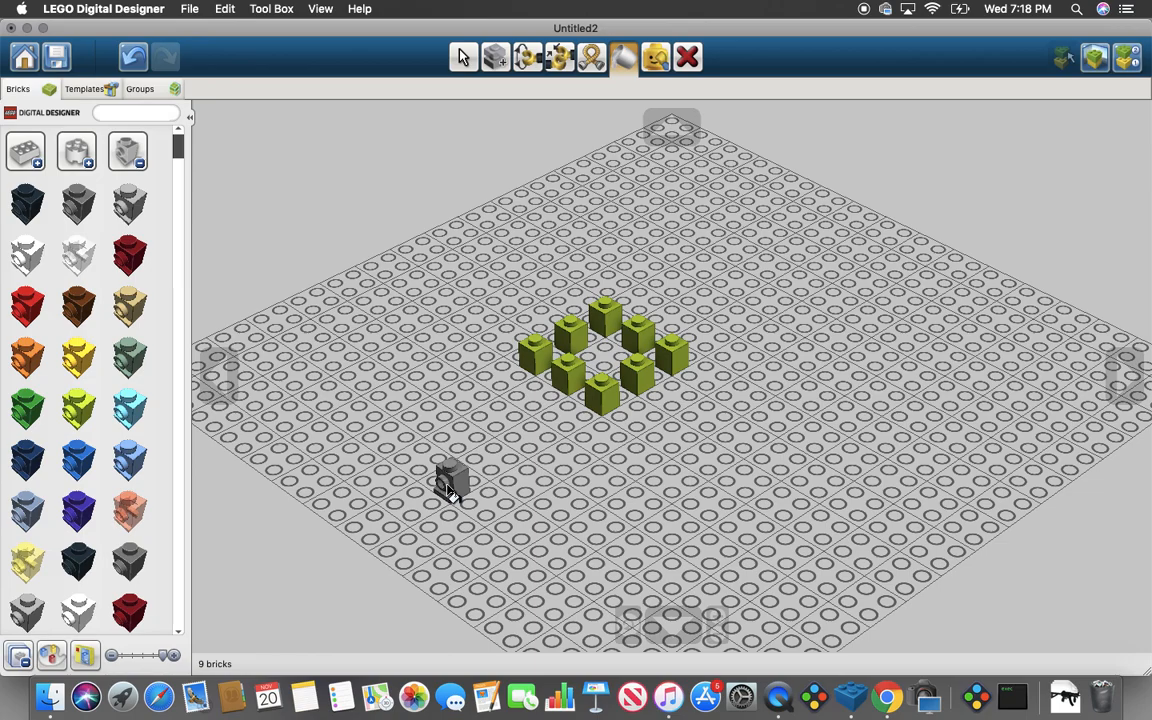
{"action": "left_click", "coordinate": [462, 57]}
{"action": "left_click", "coordinate": [127, 151]}
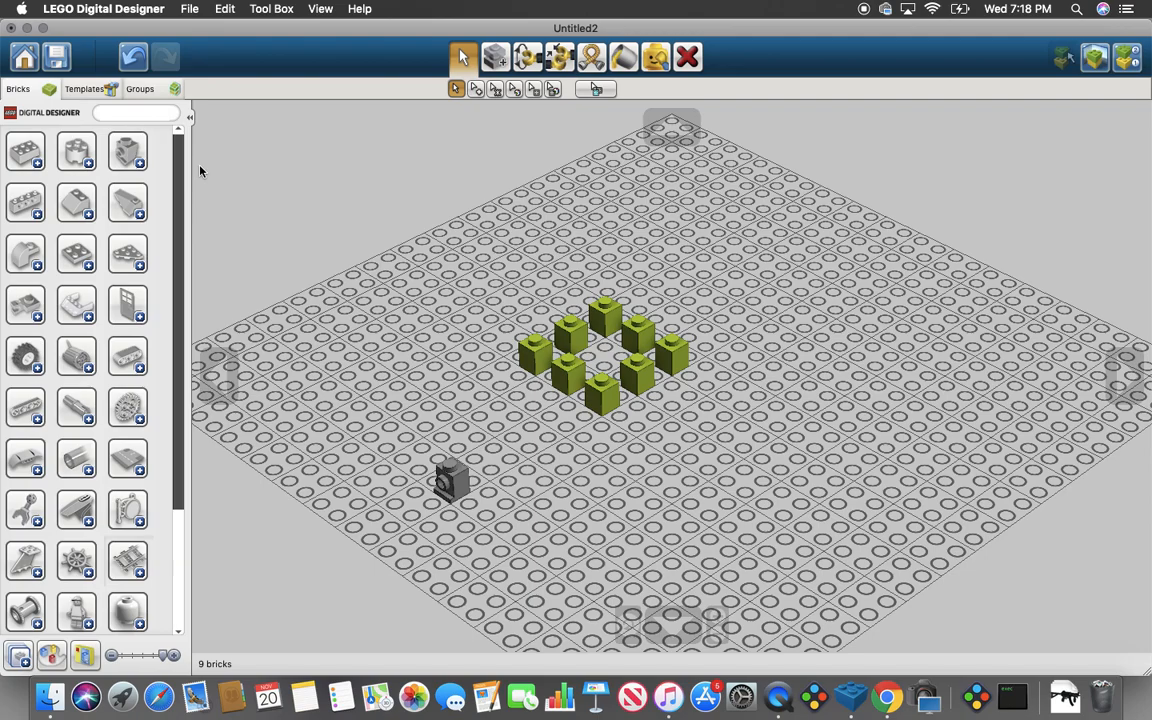
Open the LEGO Digital Designer 4.3 User Manual and look through its table of contents down to the Welcome screen section.
{"action": "left_click", "coordinate": [314, 11]}
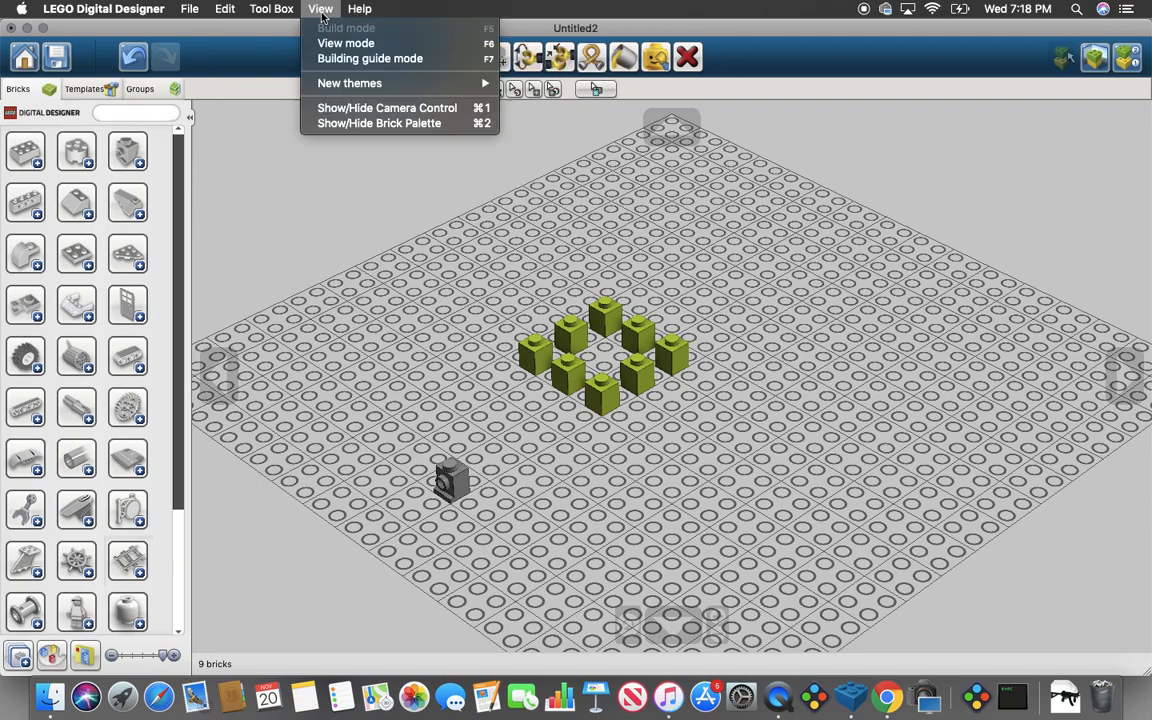
{"action": "left_click", "coordinate": [388, 53]}
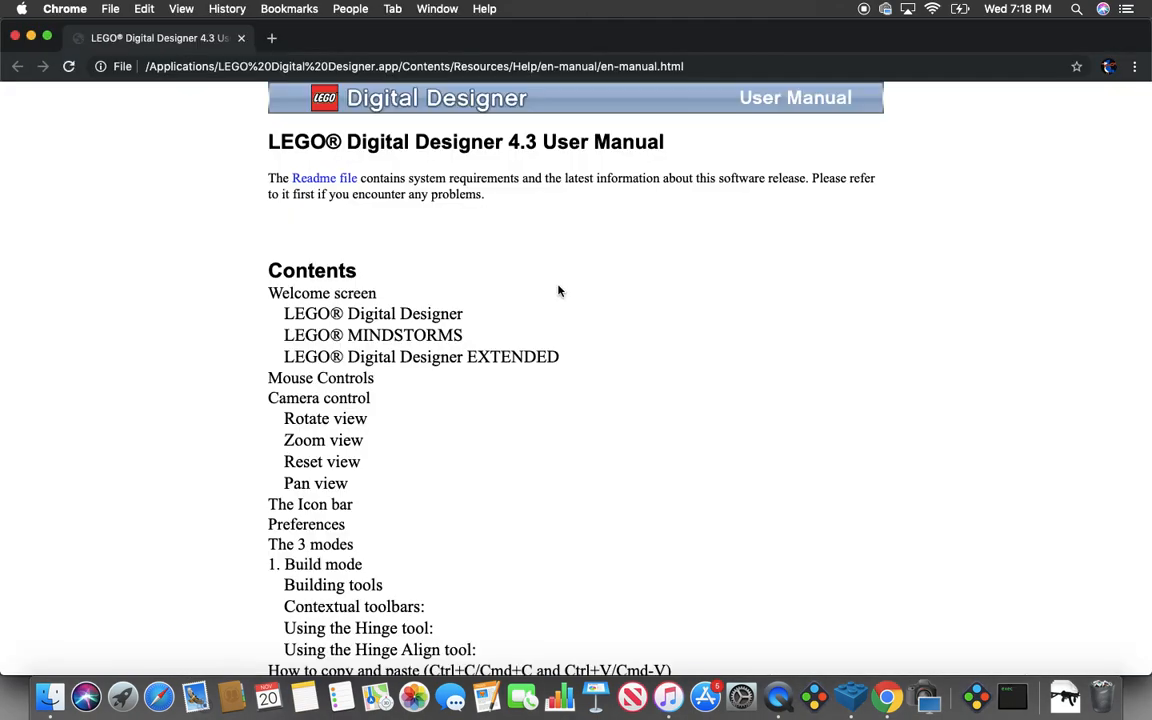
{"action": "scroll", "coordinate": [559, 291], "scroll_direction": "down", "scroll_amount": 4}
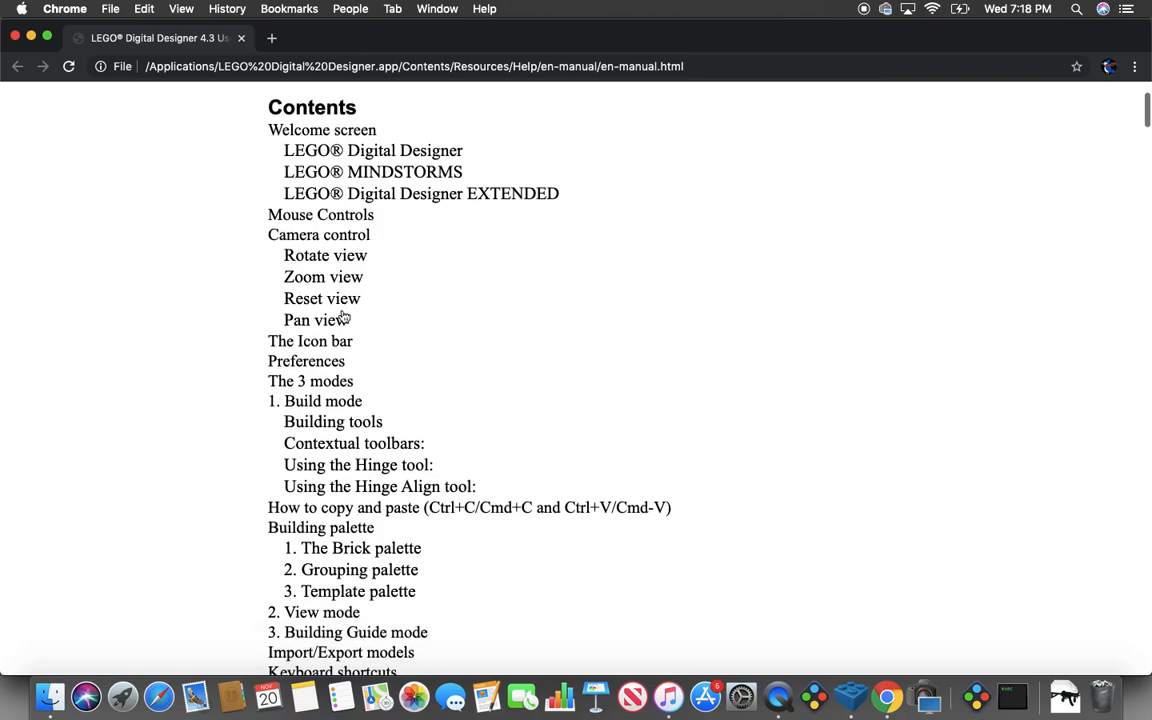
{"action": "scroll", "coordinate": [342, 478], "scroll_direction": "down", "scroll_amount": 3}
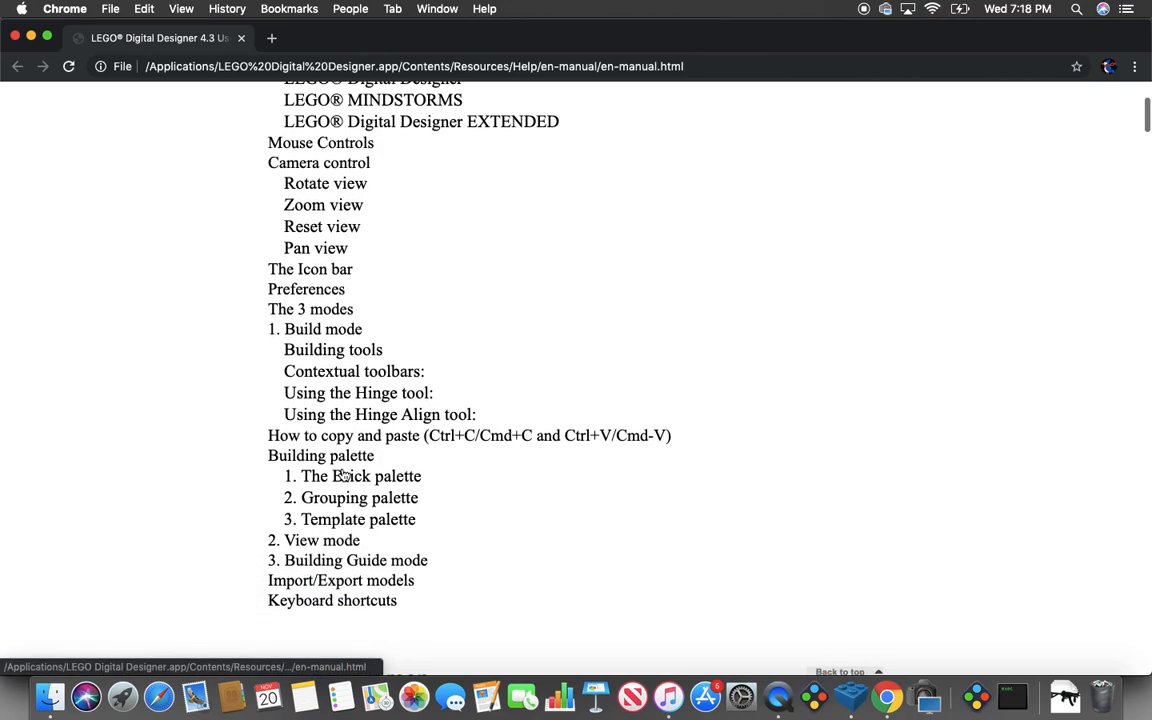
{"action": "scroll", "coordinate": [342, 478], "scroll_direction": "down", "scroll_amount": 1}
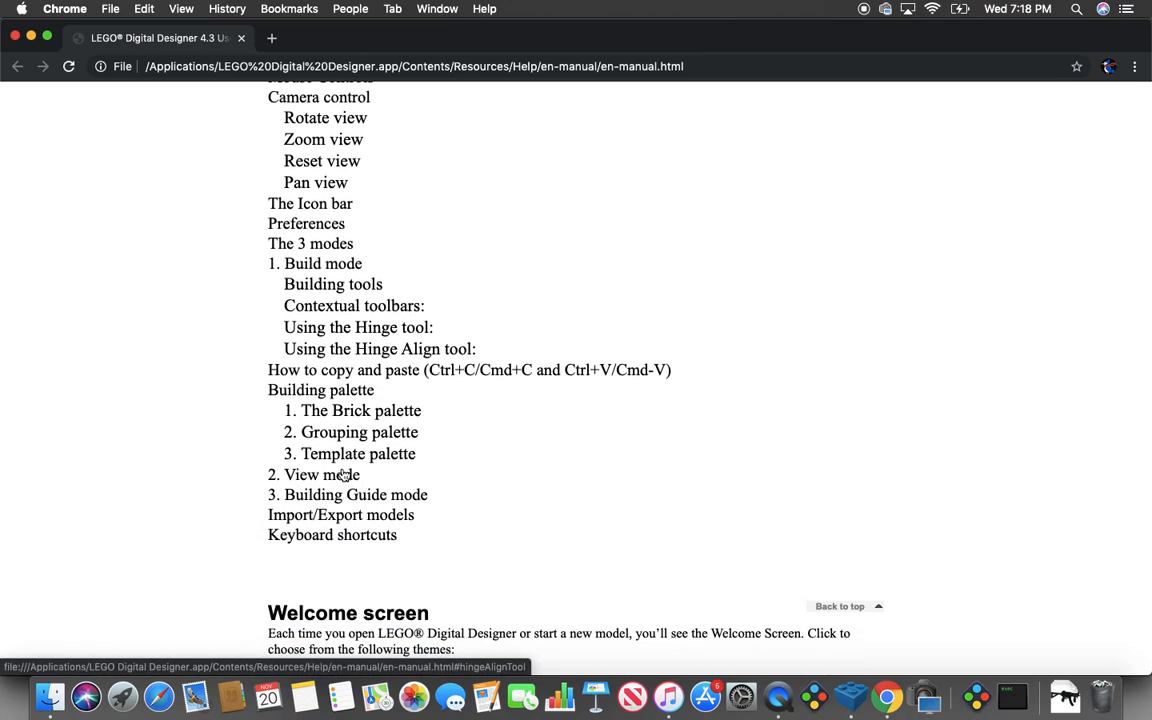
{"action": "scroll", "coordinate": [342, 478], "scroll_direction": "up", "scroll_amount": 1}
{"action": "scroll", "coordinate": [342, 475], "scroll_direction": "down", "scroll_amount": 5}
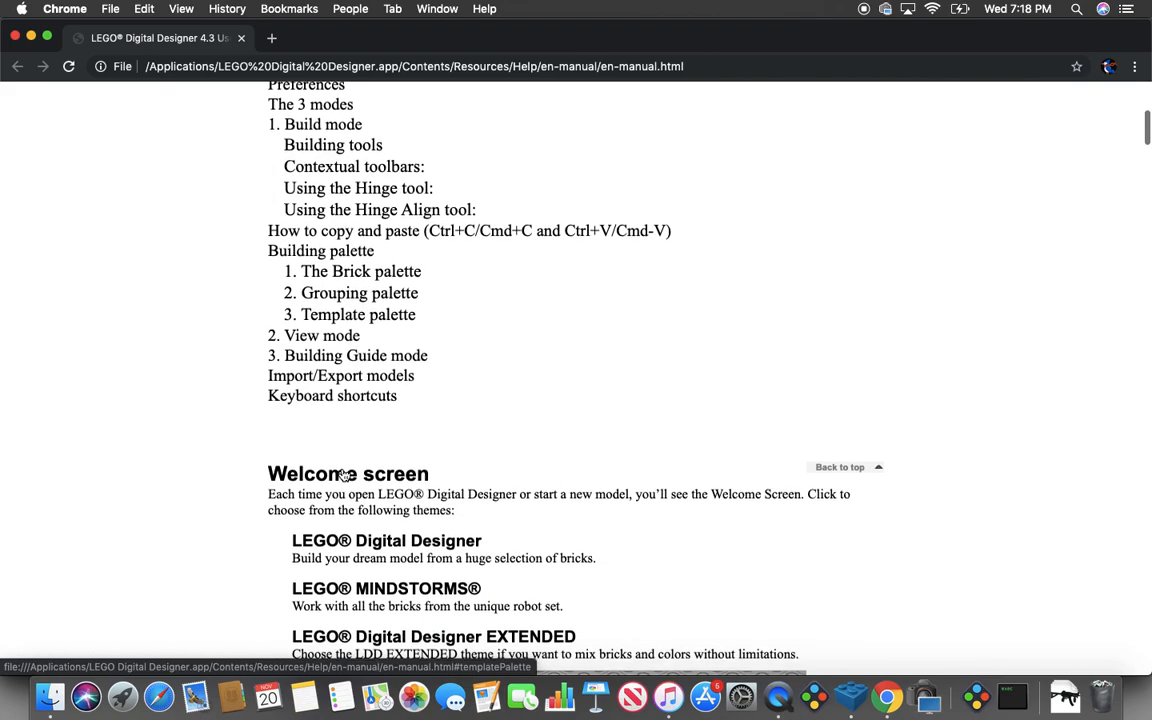
{"action": "scroll", "coordinate": [418, 368], "scroll_direction": "down", "scroll_amount": 1}
{"action": "scroll", "coordinate": [418, 368], "scroll_direction": "down", "scroll_amount": 3}
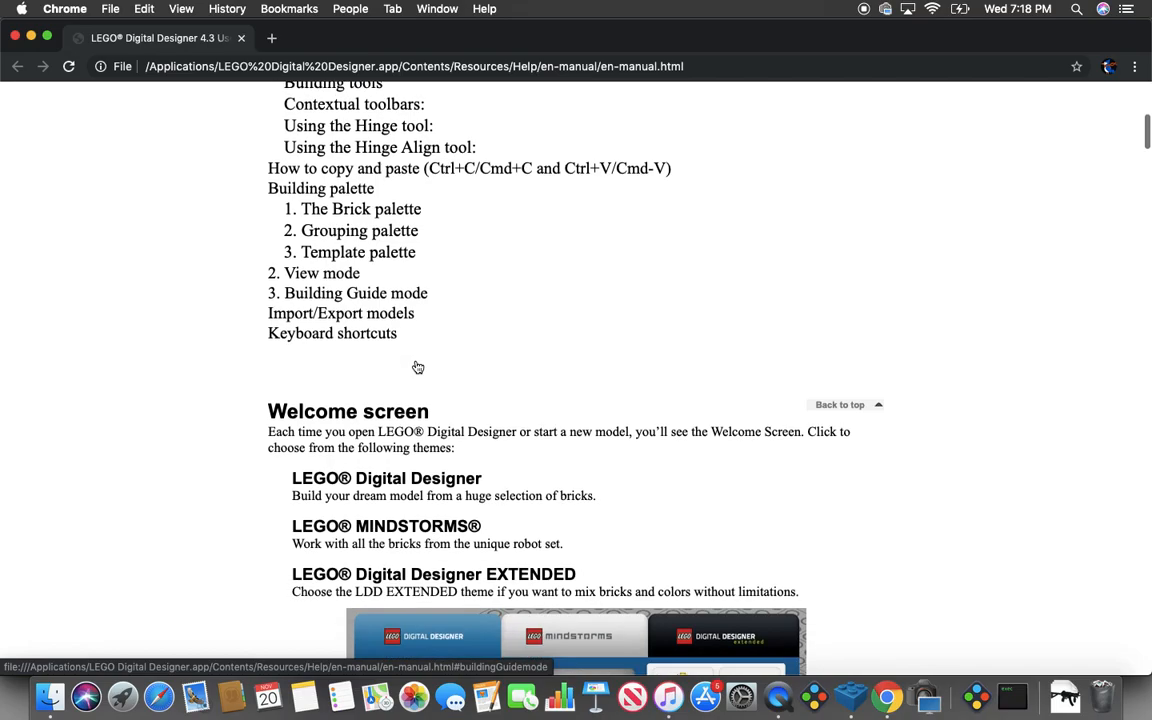
{"action": "scroll", "coordinate": [418, 366], "scroll_direction": "up", "scroll_amount": 3}
Read the manual's Building tools section, especially the Paint tool entries, and close the manual.
{"action": "left_click", "coordinate": [333, 132]}
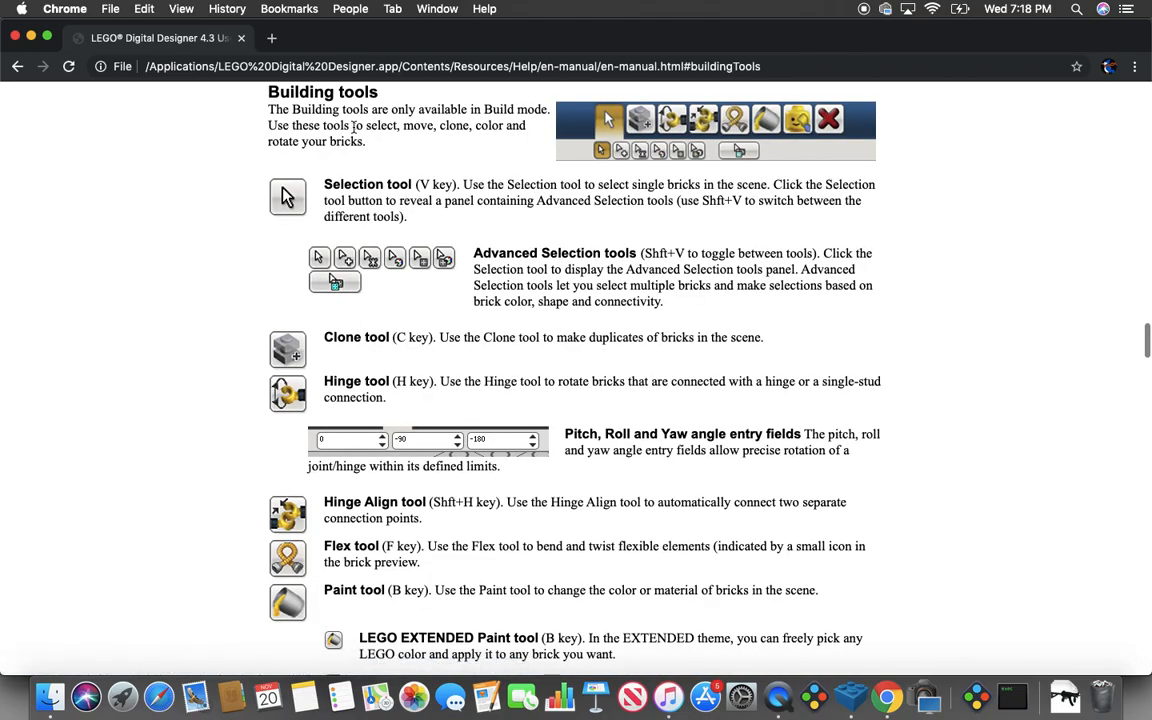
{"action": "scroll", "coordinate": [531, 166], "scroll_direction": "down", "scroll_amount": 5}
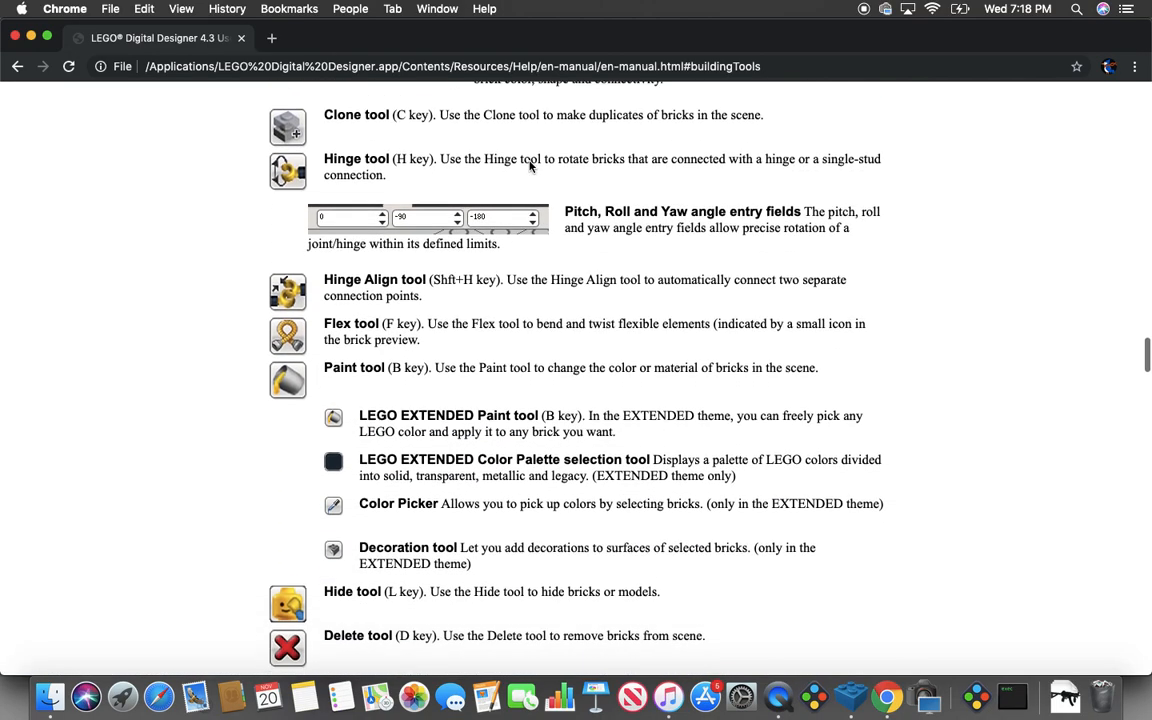
{"action": "scroll", "coordinate": [531, 166], "scroll_direction": "down", "scroll_amount": 2}
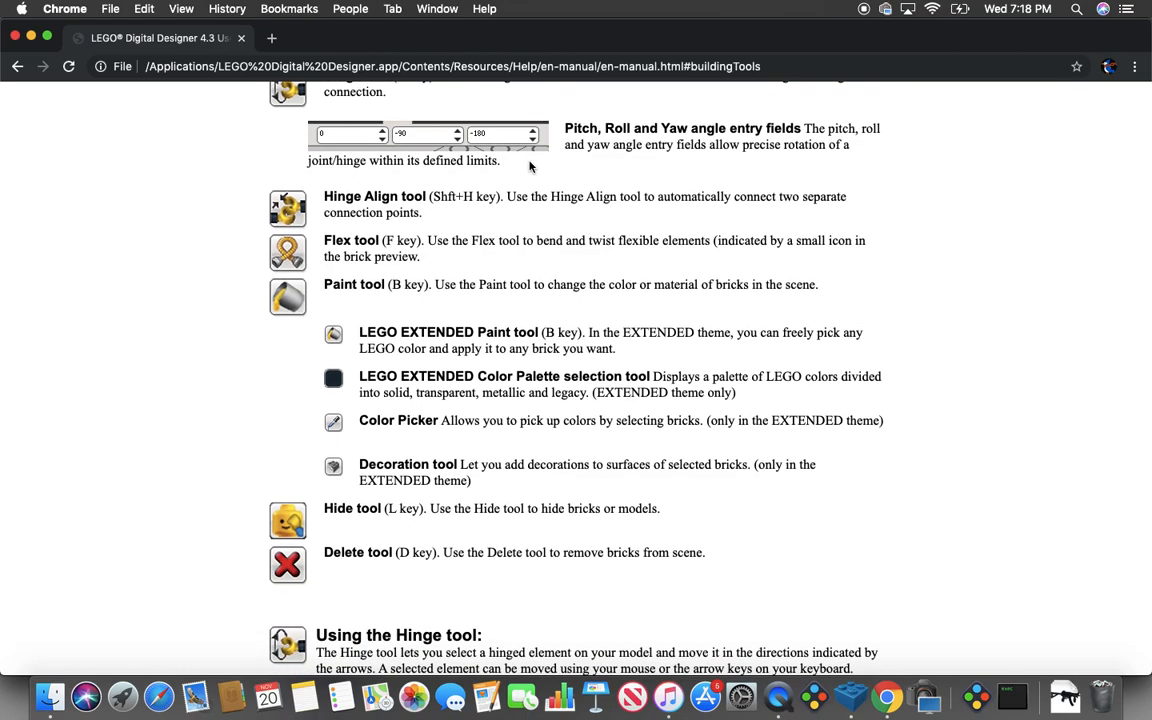
{"action": "scroll", "coordinate": [531, 166], "scroll_direction": "down", "scroll_amount": 1}
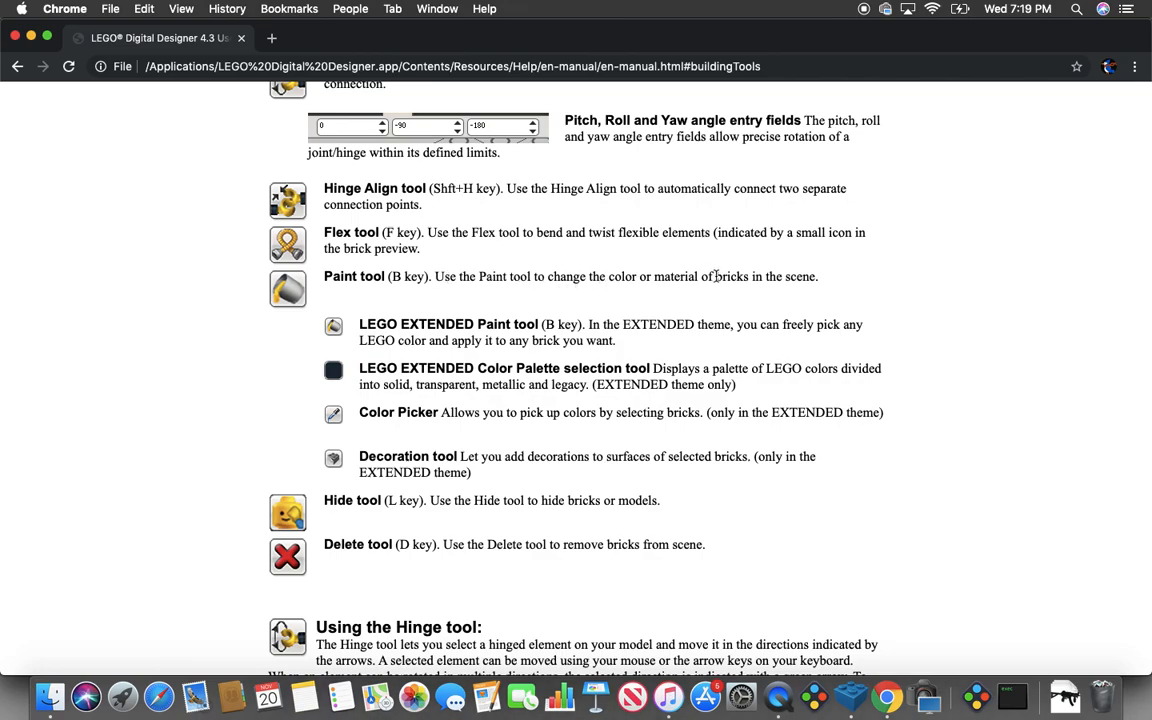
{"action": "left_click", "coordinate": [243, 41]}
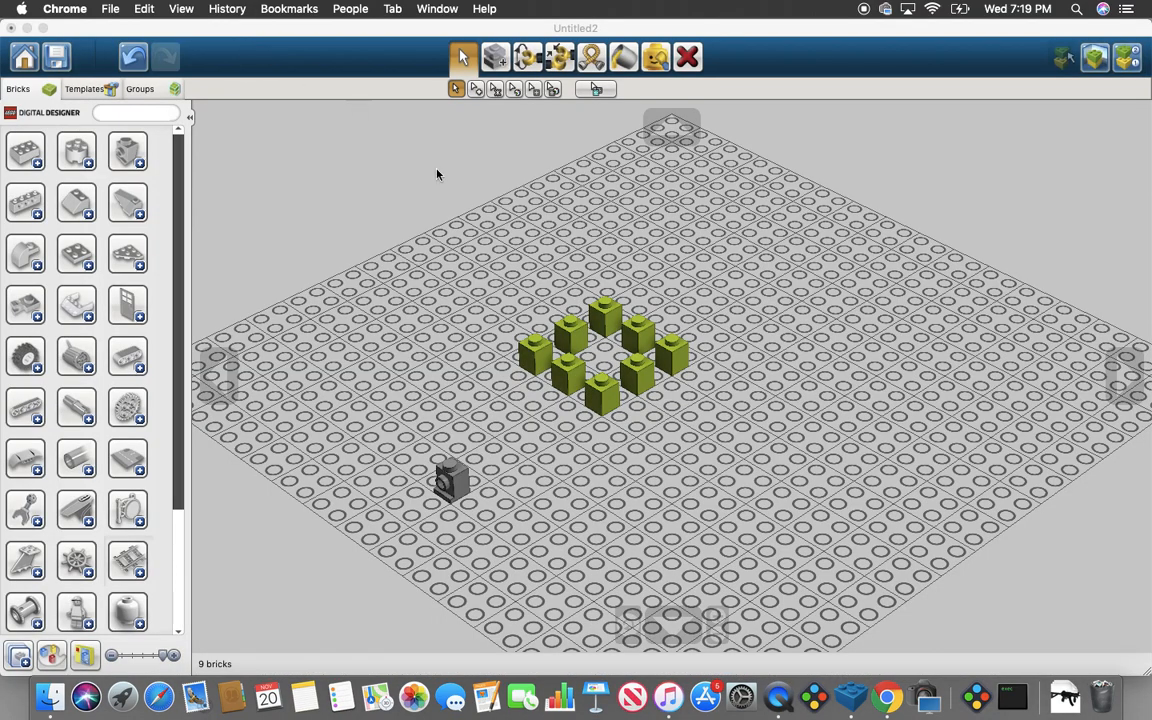
Activate the Paint tool, examine the palette's solid, transparent and metallic colour filters, and return to the Single Selection tool.
{"action": "left_click", "coordinate": [626, 70]}
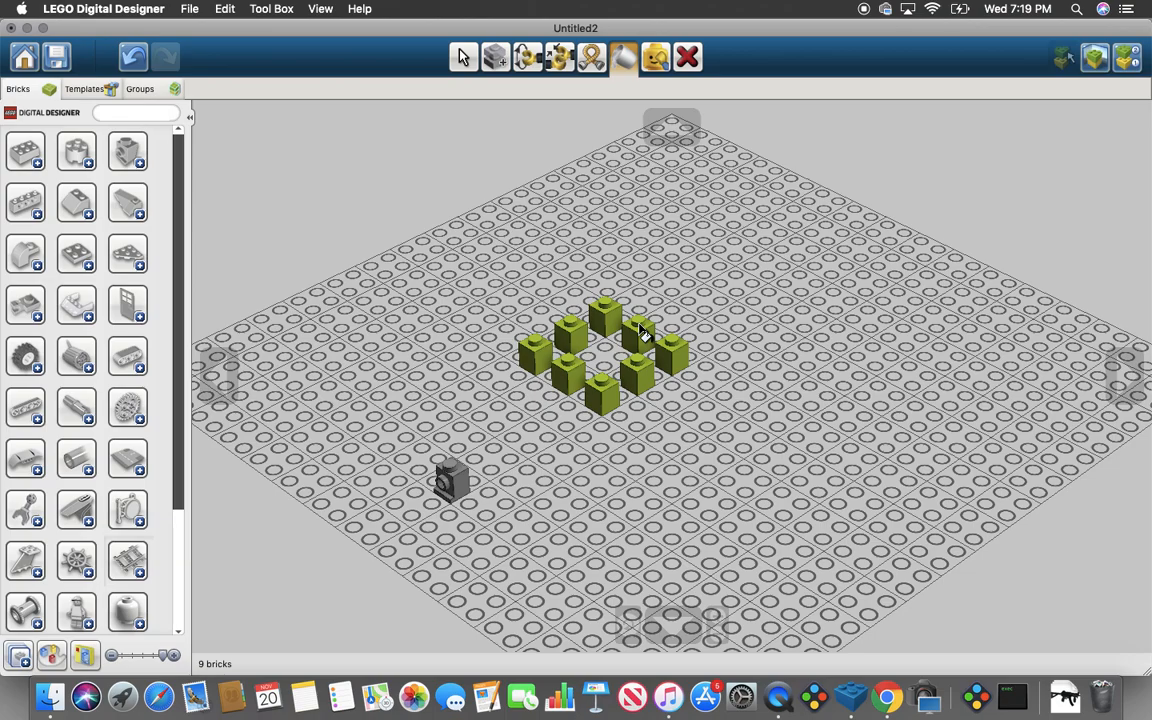
{"action": "left_click", "coordinate": [50, 655]}
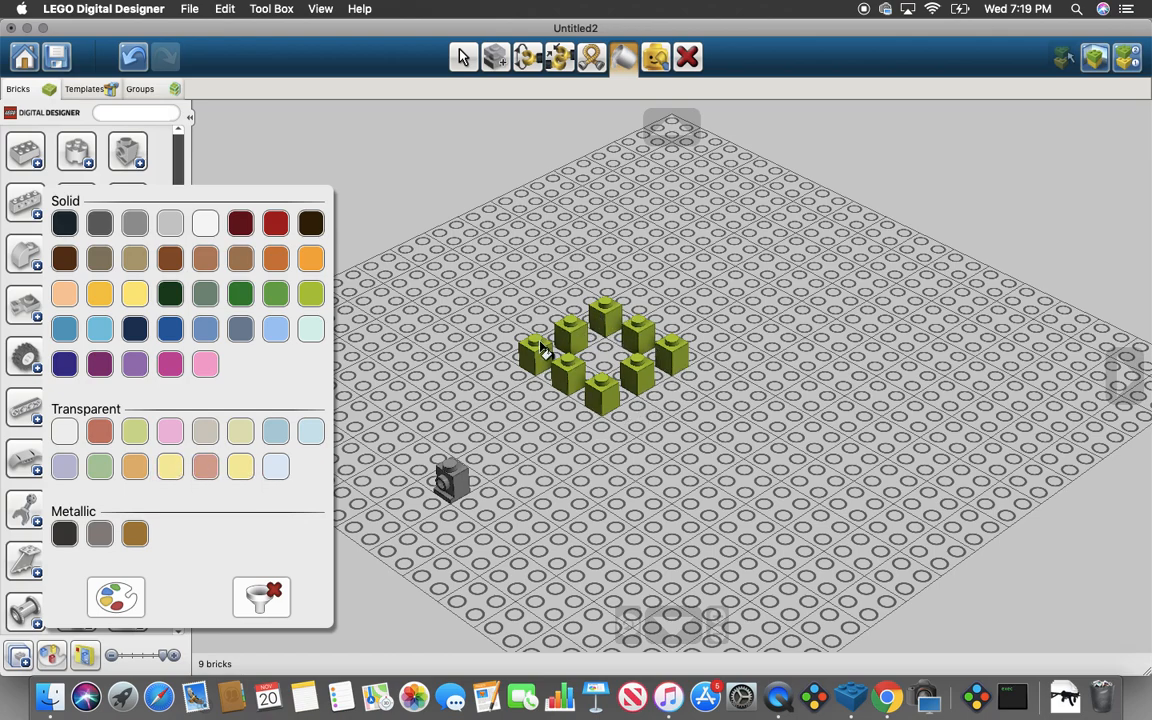
{"action": "left_click", "coordinate": [630, 452]}
{"action": "left_click", "coordinate": [463, 57]}
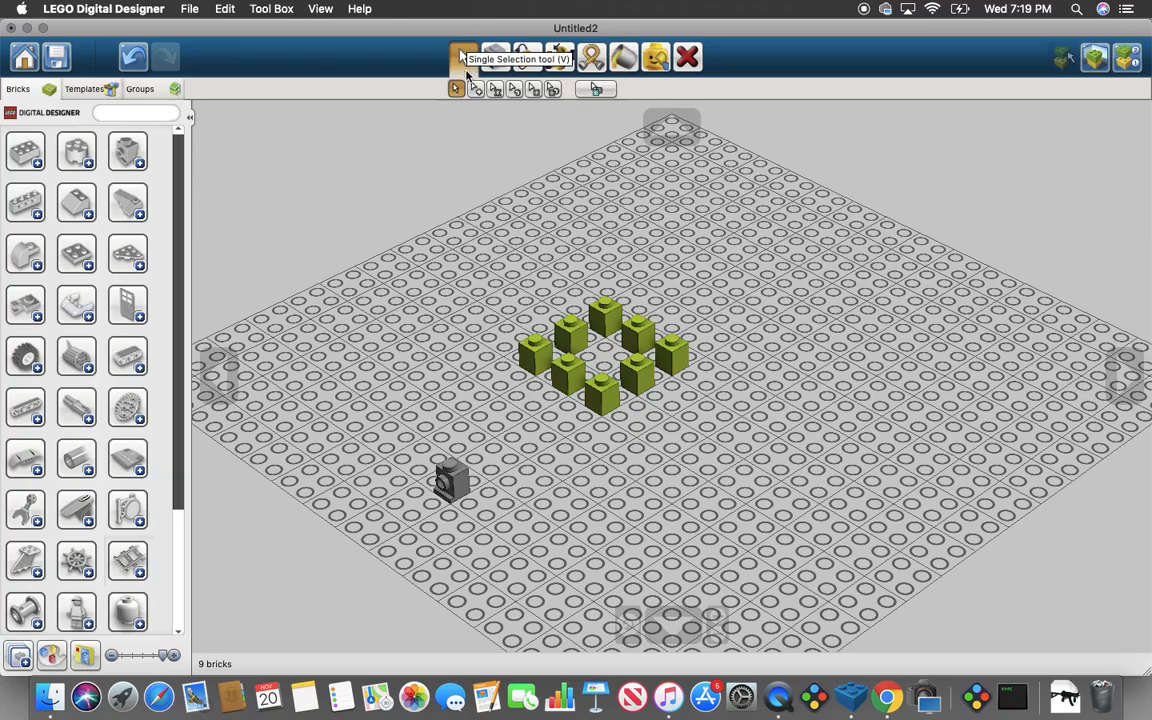
Hide the brick palette, show the whole build plate, and activate the Paint tool.
{"action": "left_click", "coordinate": [190, 120]}
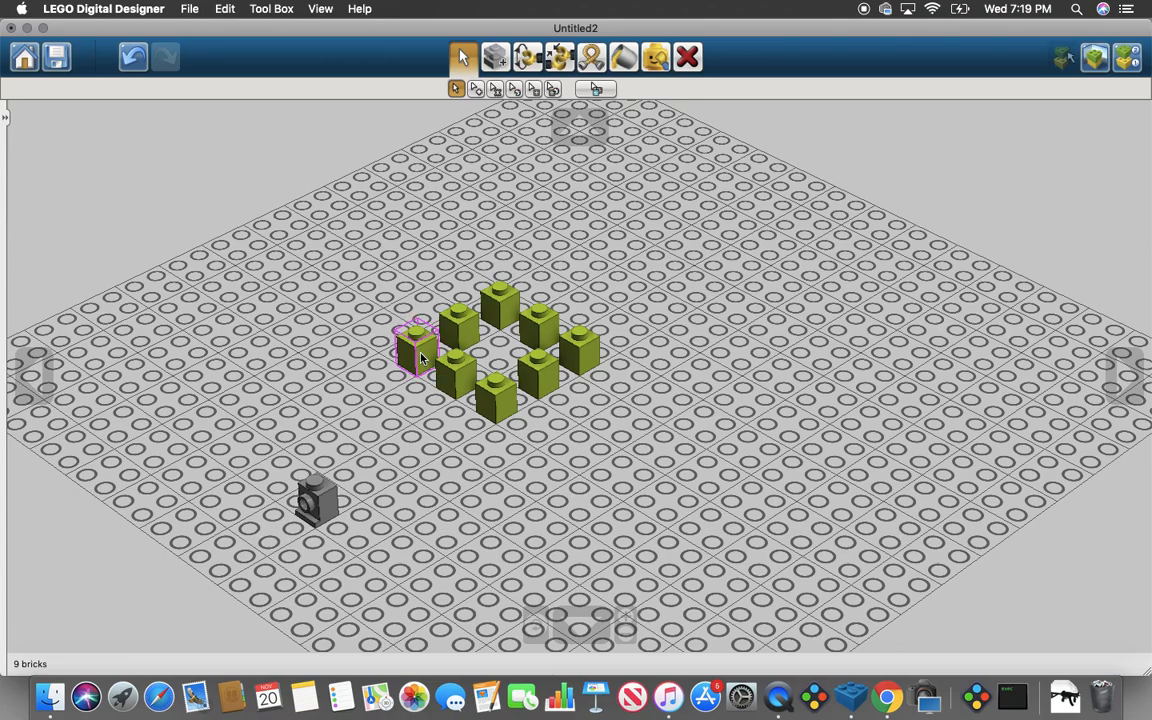
{"action": "scroll", "coordinate": [421, 358], "scroll_direction": "down", "scroll_amount": 5}
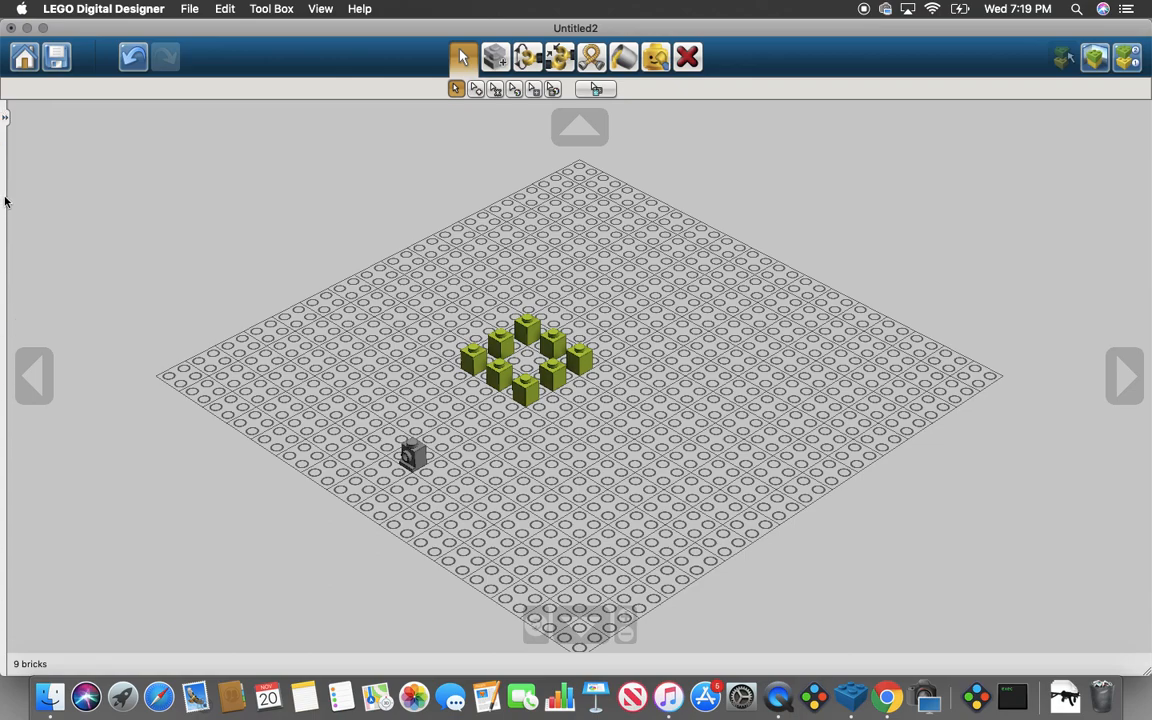
{"action": "left_click", "coordinate": [628, 64]}
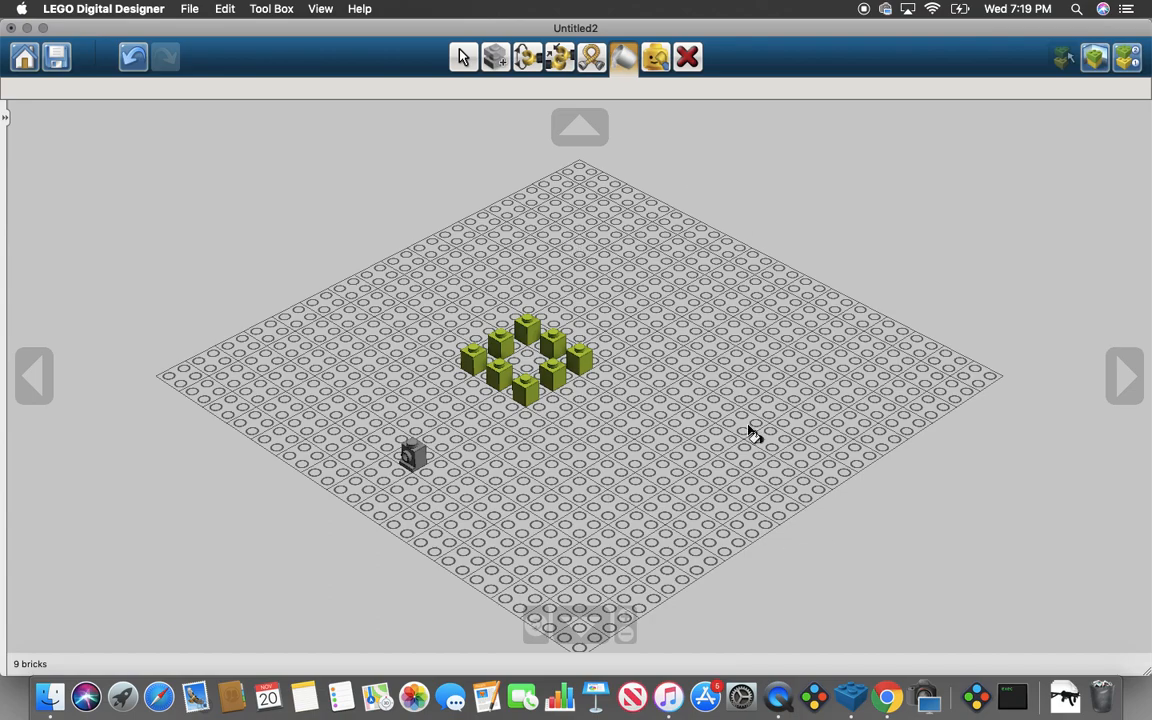
Place a yellow 1x1 eye brick from the basic bricks category beside the lime green ring, and activate the Paint tool.
{"action": "left_click", "coordinate": [5, 110]}
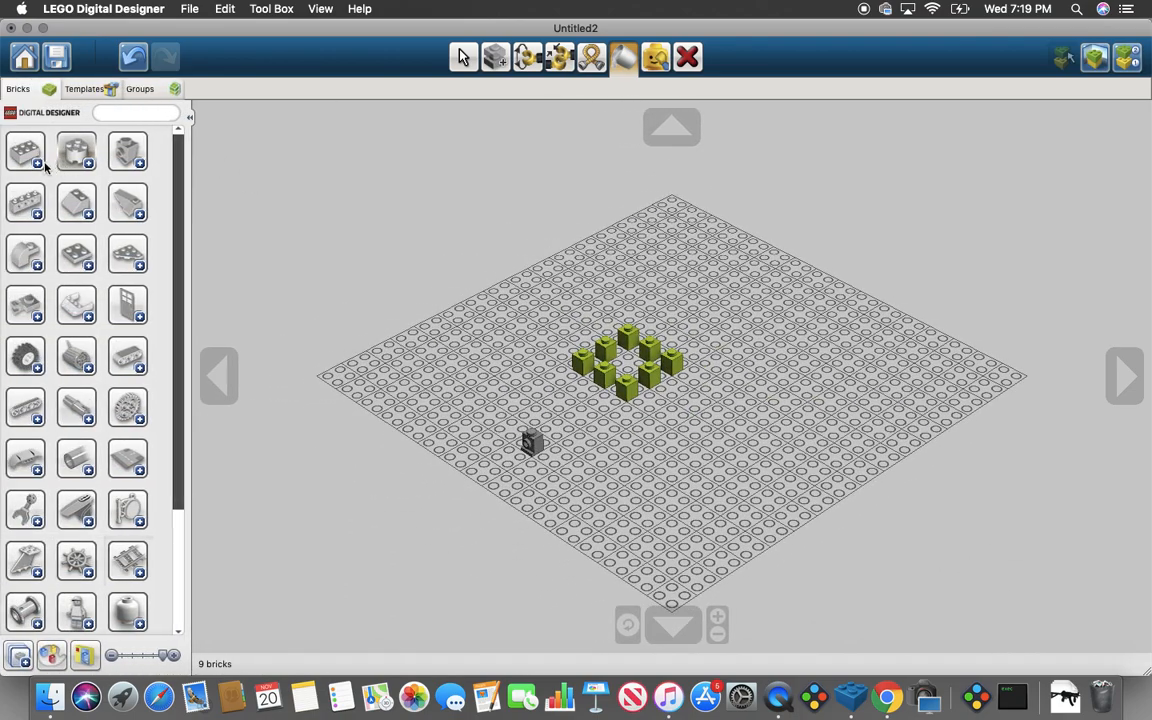
{"action": "left_click", "coordinate": [33, 158]}
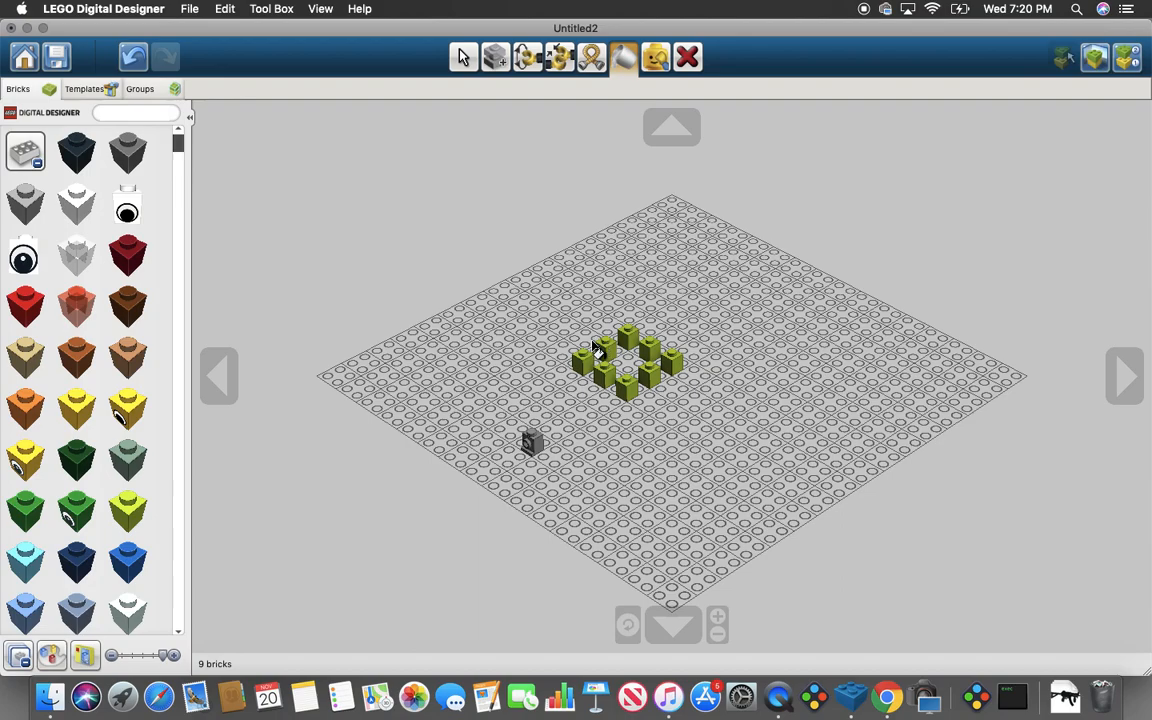
{"action": "scroll", "coordinate": [668, 363], "scroll_direction": "up", "scroll_amount": 5}
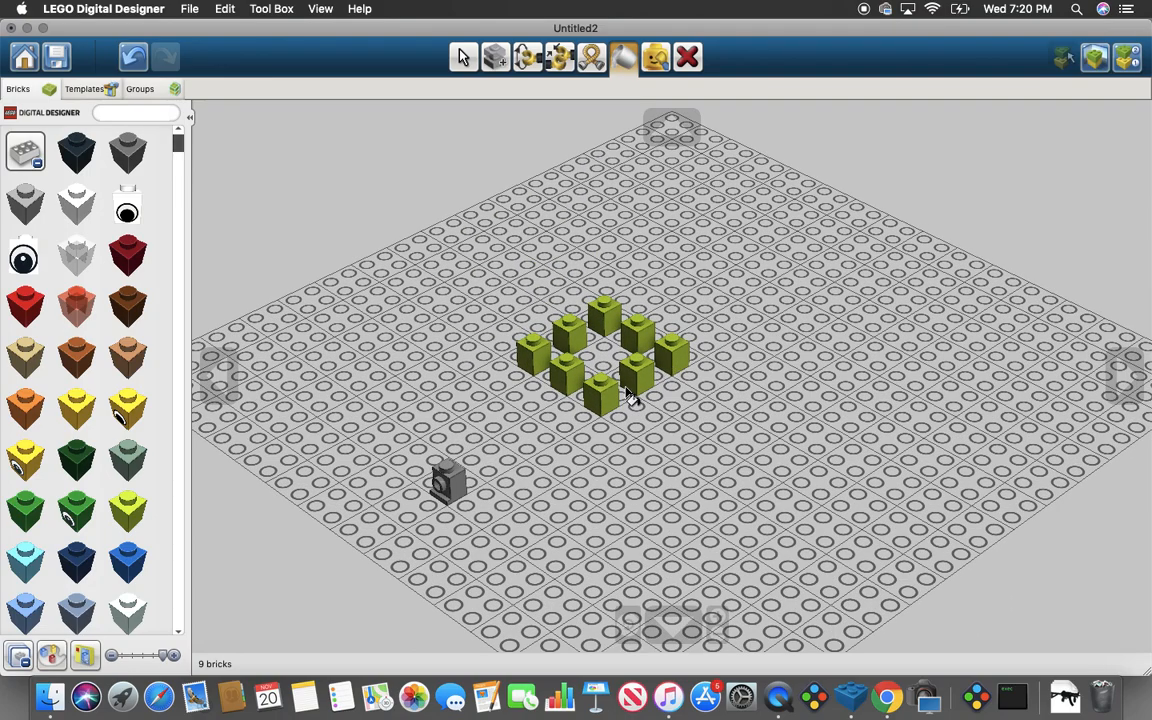
{"action": "left_click", "coordinate": [126, 412]}
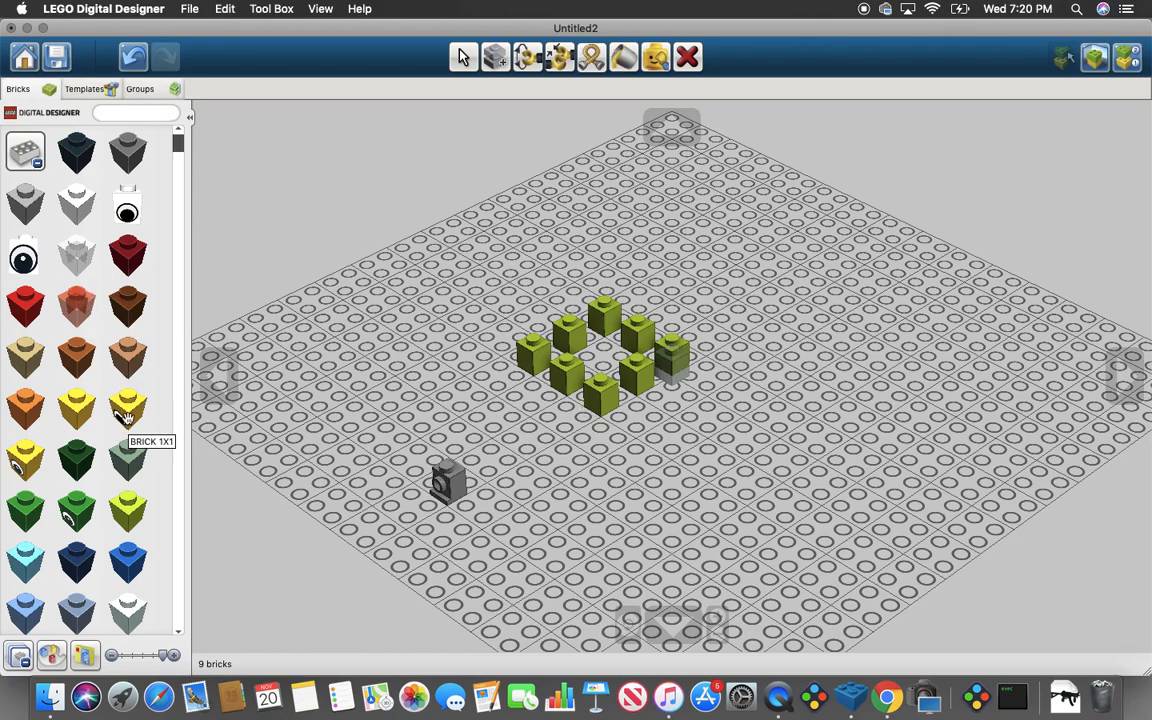
{"action": "left_click", "coordinate": [459, 372]}
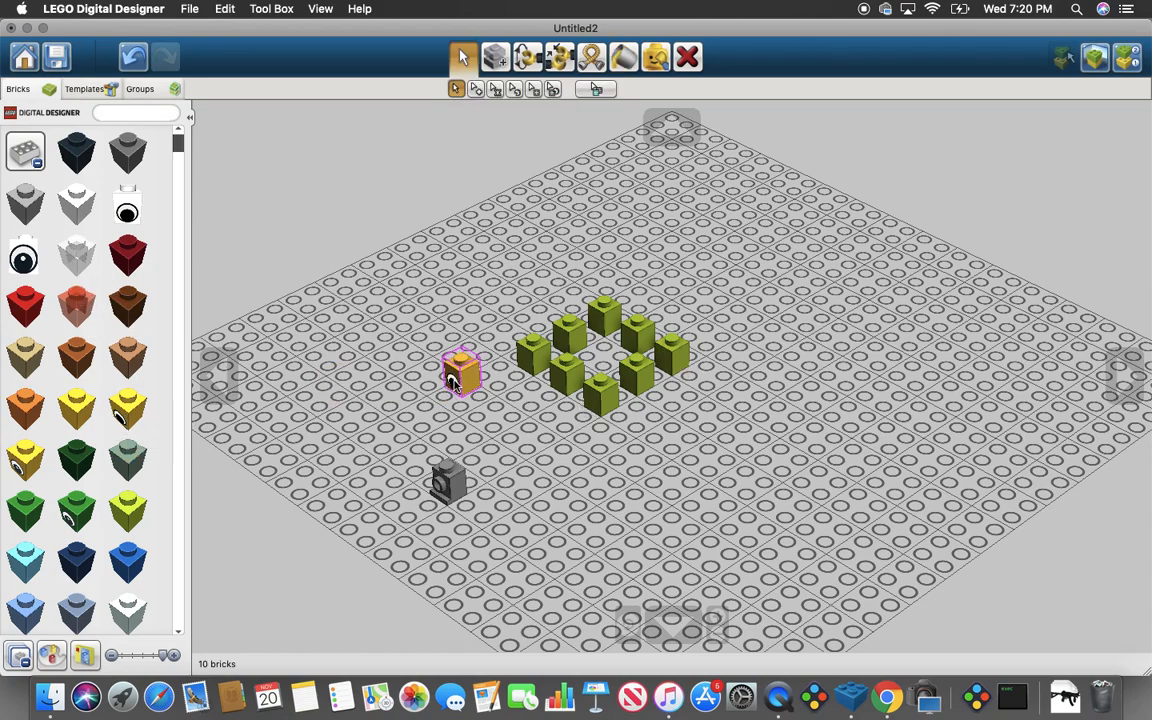
{"action": "left_click", "coordinate": [623, 57]}
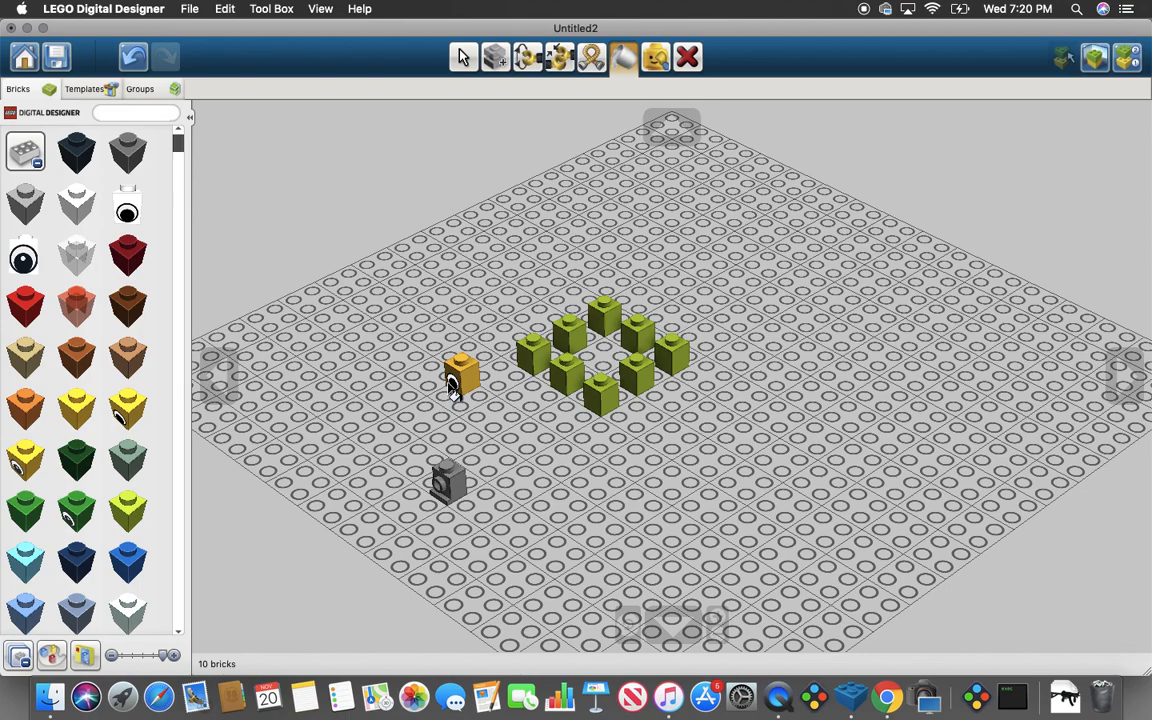
Collapse the basic bricks category, delete every brick on the build plate, and return to the Single Selection tool.
{"action": "left_click", "coordinate": [687, 57]}
{"action": "left_click", "coordinate": [22, 152]}
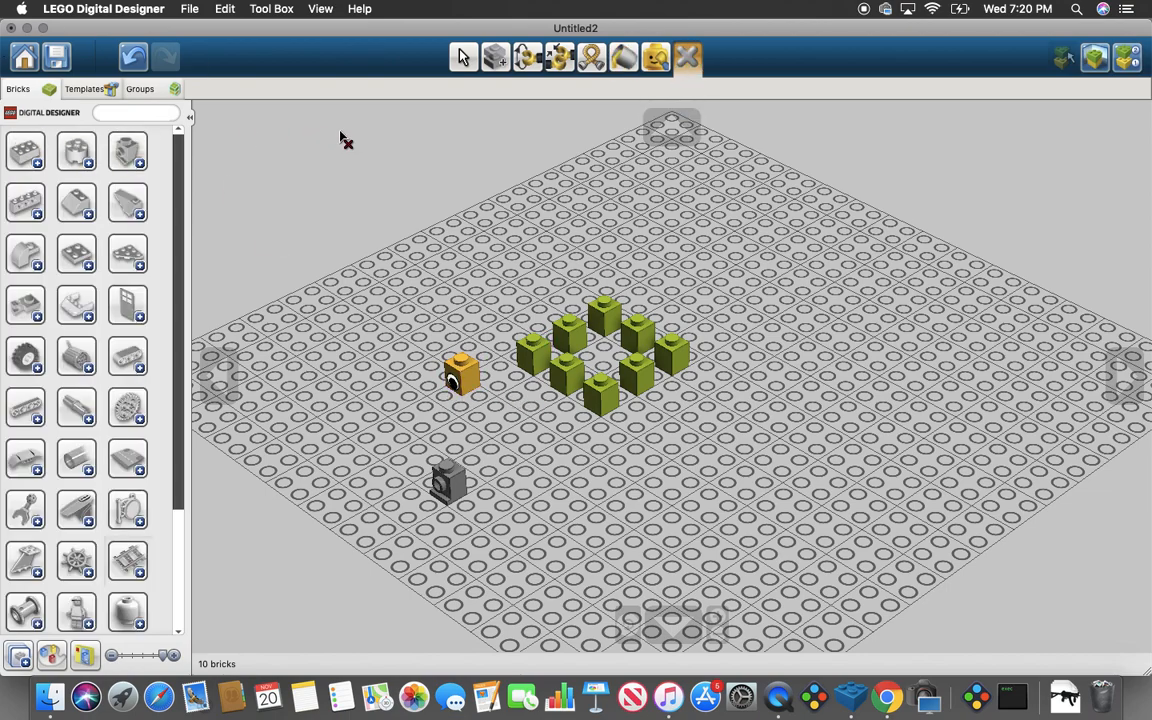
{"action": "left_click_drag", "start_coordinate": [340, 140], "coordinate": [771, 532]}
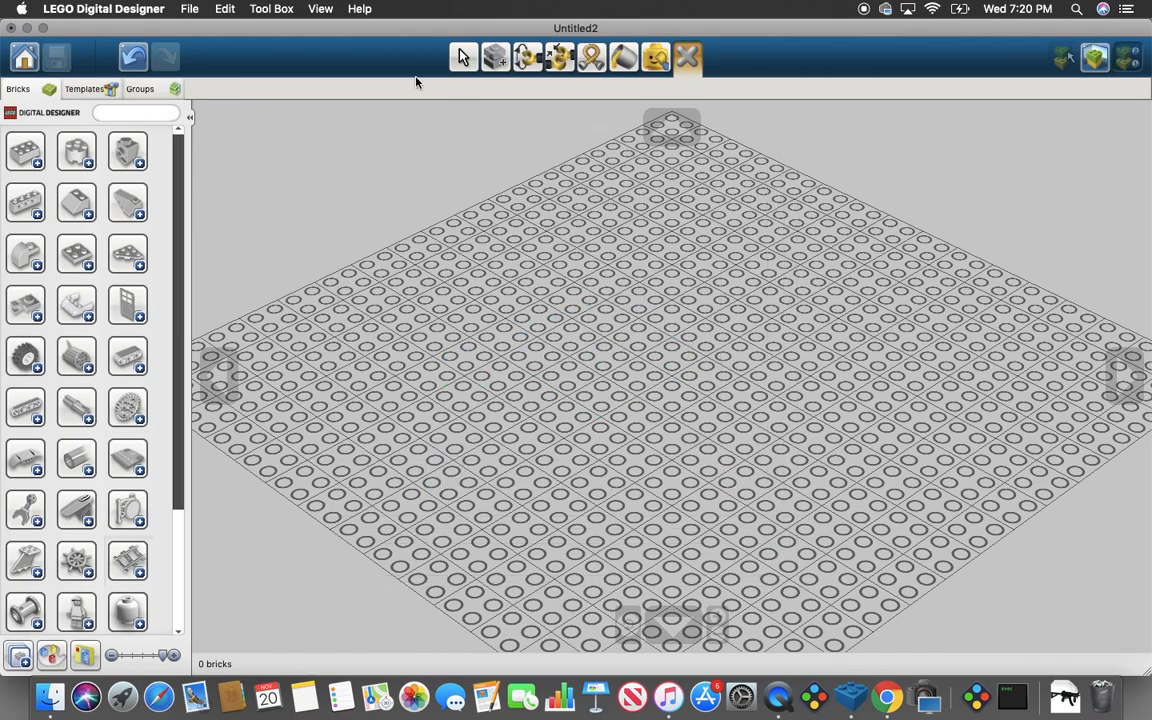
{"action": "left_click", "coordinate": [460, 58]}
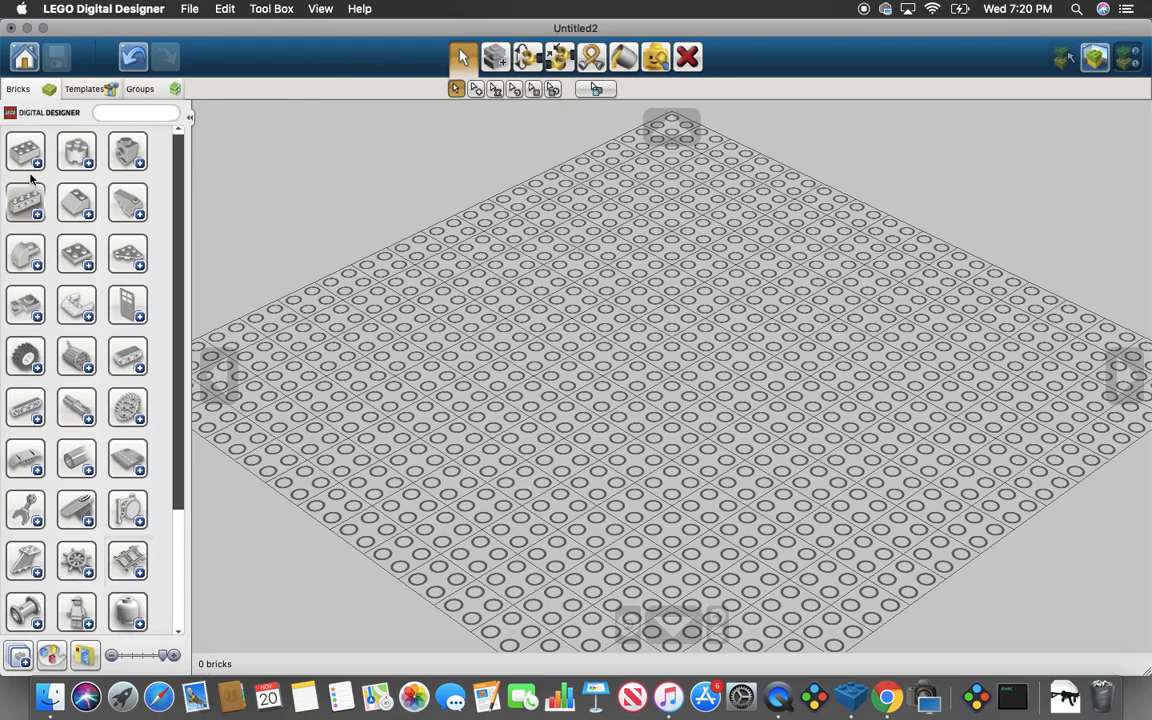
Browse the basic bricks category from the 1x1 bricks to the 1x2 bricks and back.
{"action": "left_click", "coordinate": [30, 137]}
{"action": "scroll", "coordinate": [102, 193], "scroll_direction": "down", "scroll_amount": 10}
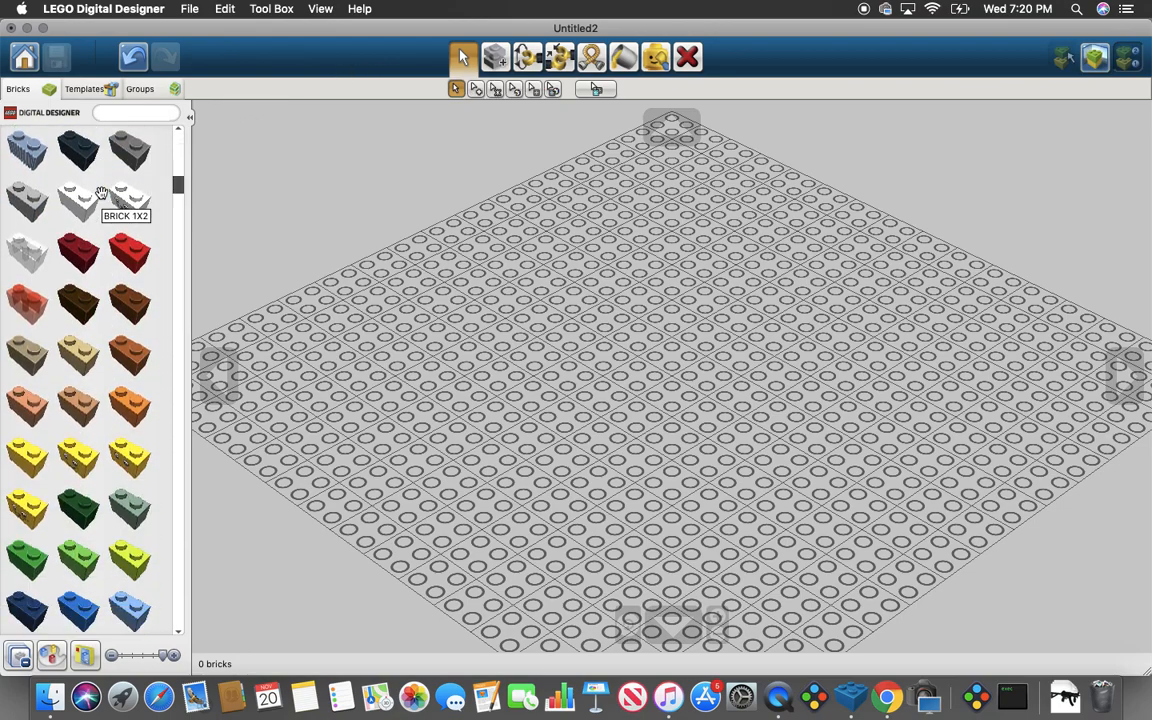
{"action": "scroll", "coordinate": [102, 193], "scroll_direction": "up", "scroll_amount": 10}
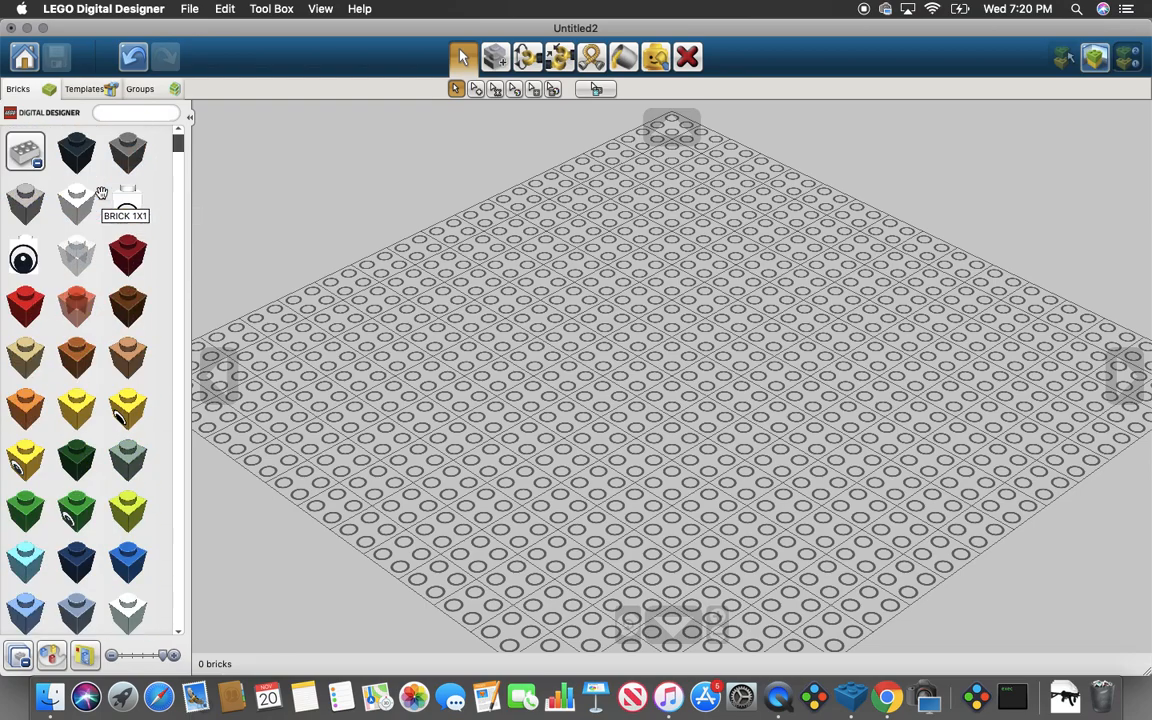
Collapse the basic bricks category and switch back to the Single Selection tool.
{"action": "left_click", "coordinate": [28, 152]}
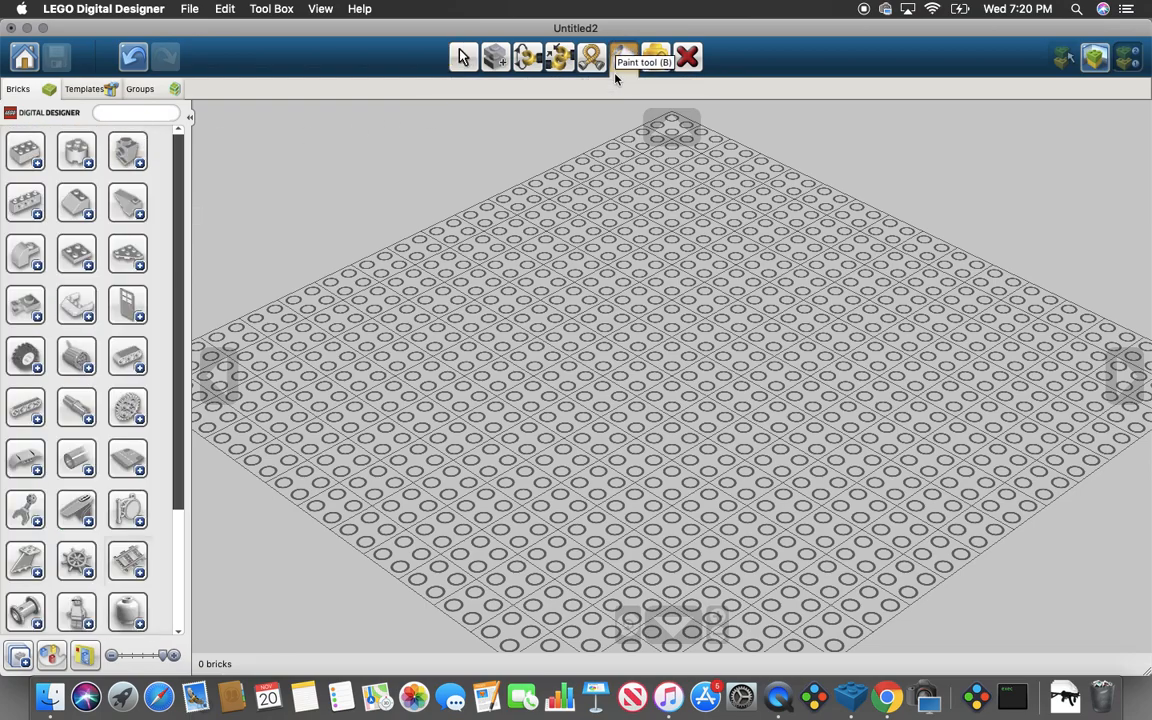
{"action": "left_click", "coordinate": [464, 74]}
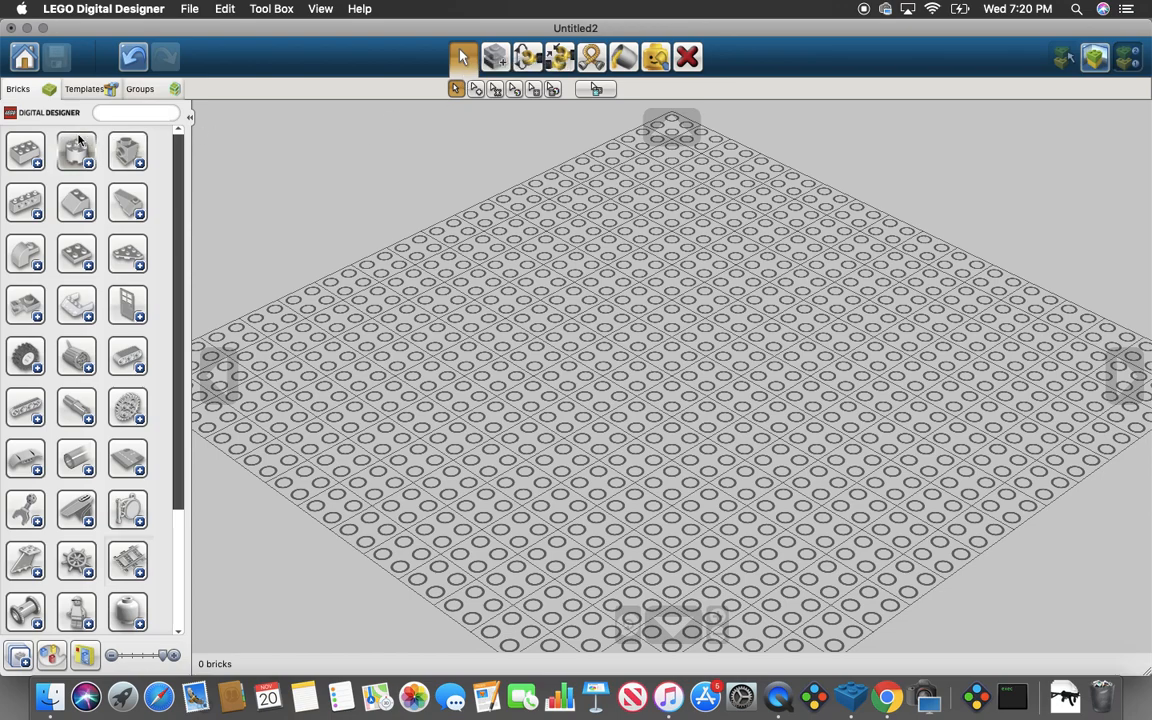
Expand the basic bricks category, filter the palette to solid red, and browse the red bricks.
{"action": "left_click", "coordinate": [30, 155]}
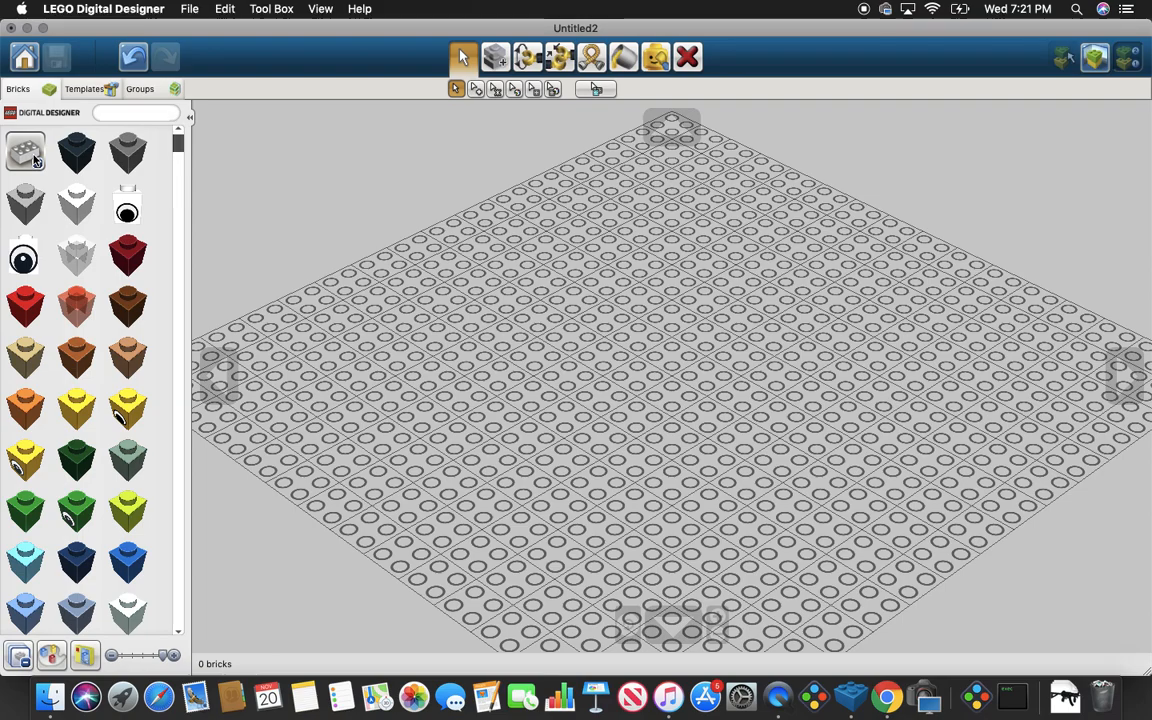
{"action": "left_click", "coordinate": [50, 655]}
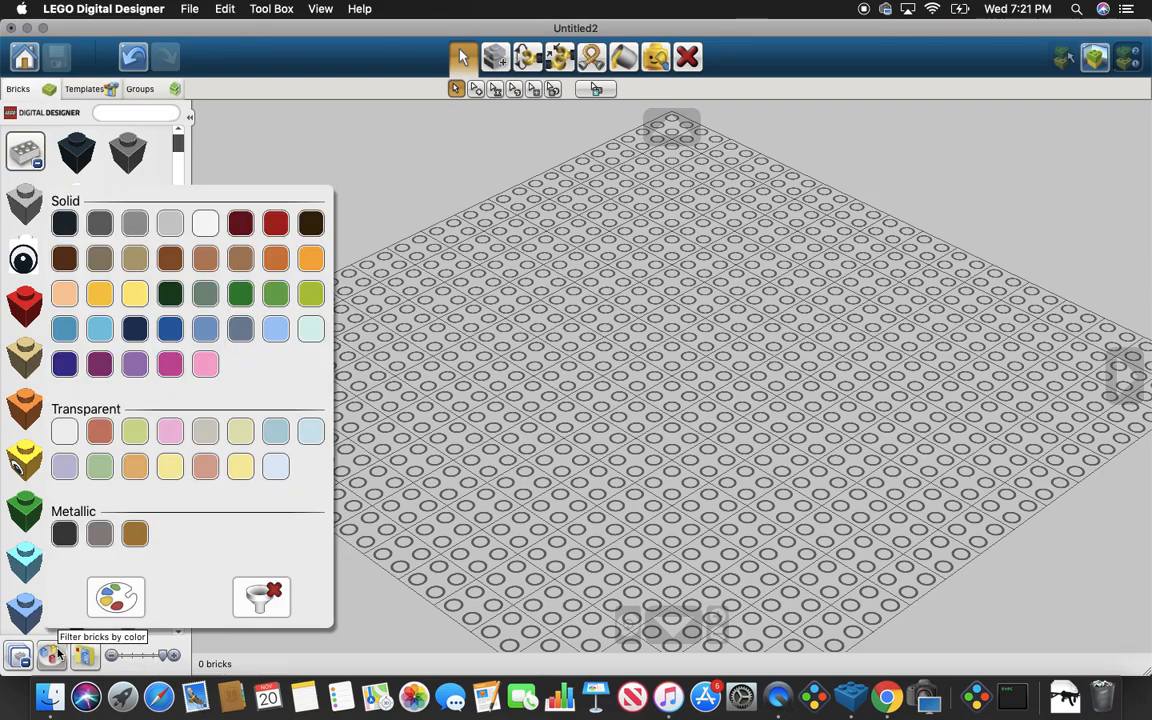
{"action": "left_click", "coordinate": [276, 222]}
{"action": "scroll", "coordinate": [130, 222], "scroll_direction": "down", "scroll_amount": 5}
{"action": "scroll", "coordinate": [130, 222], "scroll_direction": "up", "scroll_amount": 5}
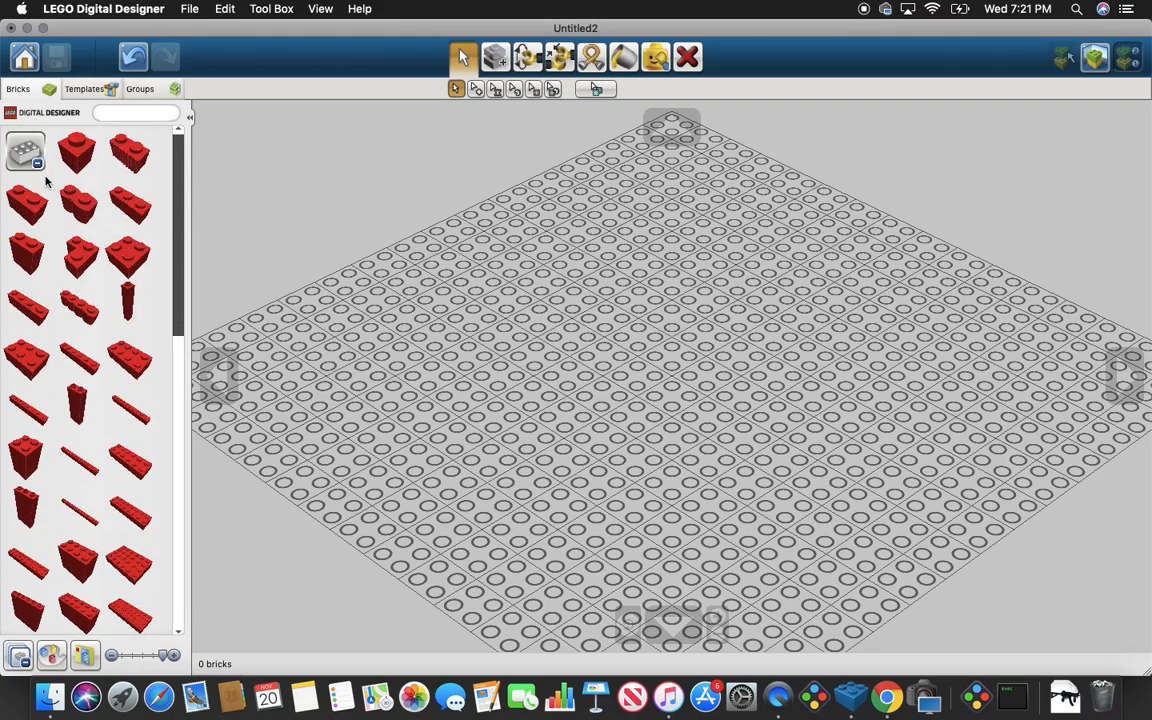
{"action": "scroll", "coordinate": [76, 220], "scroll_direction": "down", "scroll_amount": 5}
{"action": "scroll", "coordinate": [76, 220], "scroll_direction": "down", "scroll_amount": 10}
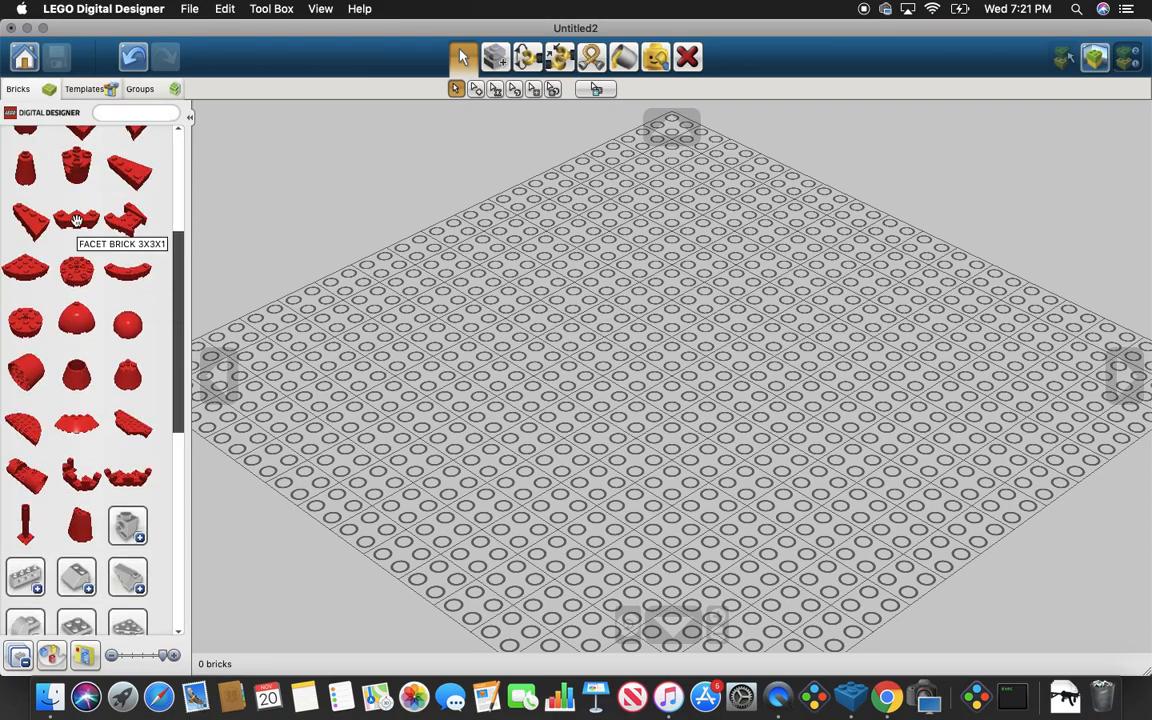
Look through the red special bricks with side knobs, and collapse their category.
{"action": "left_click", "coordinate": [126, 166]}
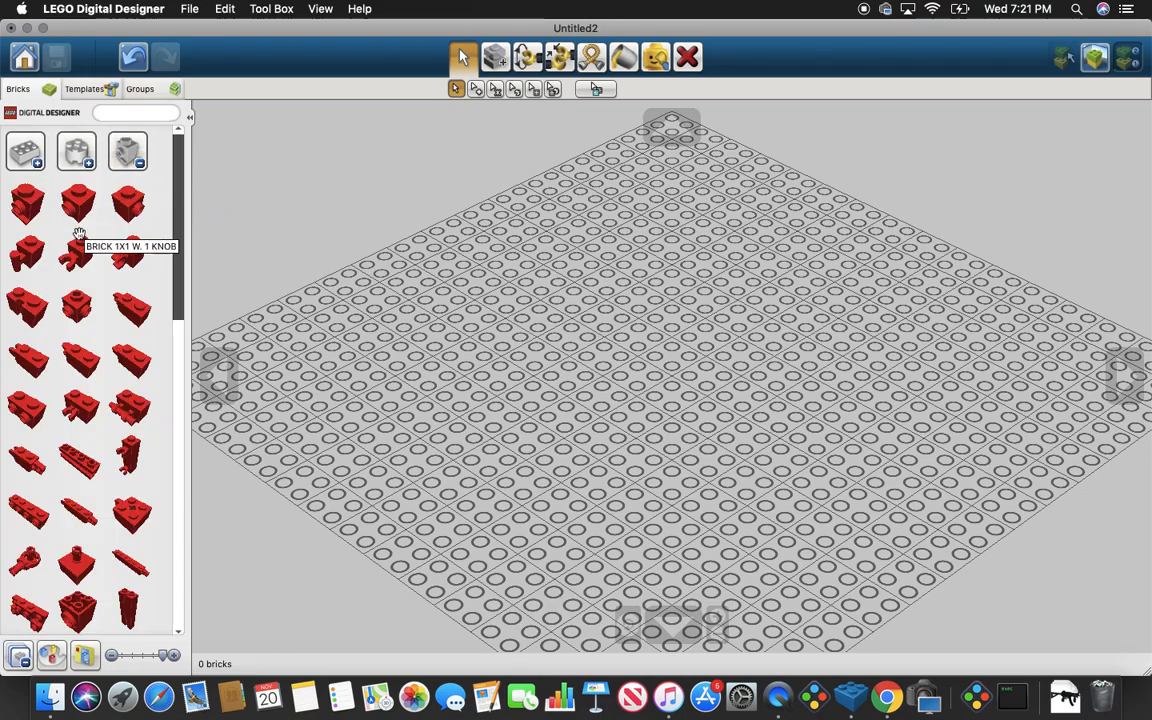
{"action": "scroll", "coordinate": [77, 245], "scroll_direction": "down", "scroll_amount": 5}
{"action": "scroll", "coordinate": [77, 245], "scroll_direction": "up", "scroll_amount": 5}
{"action": "left_click", "coordinate": [127, 150]}
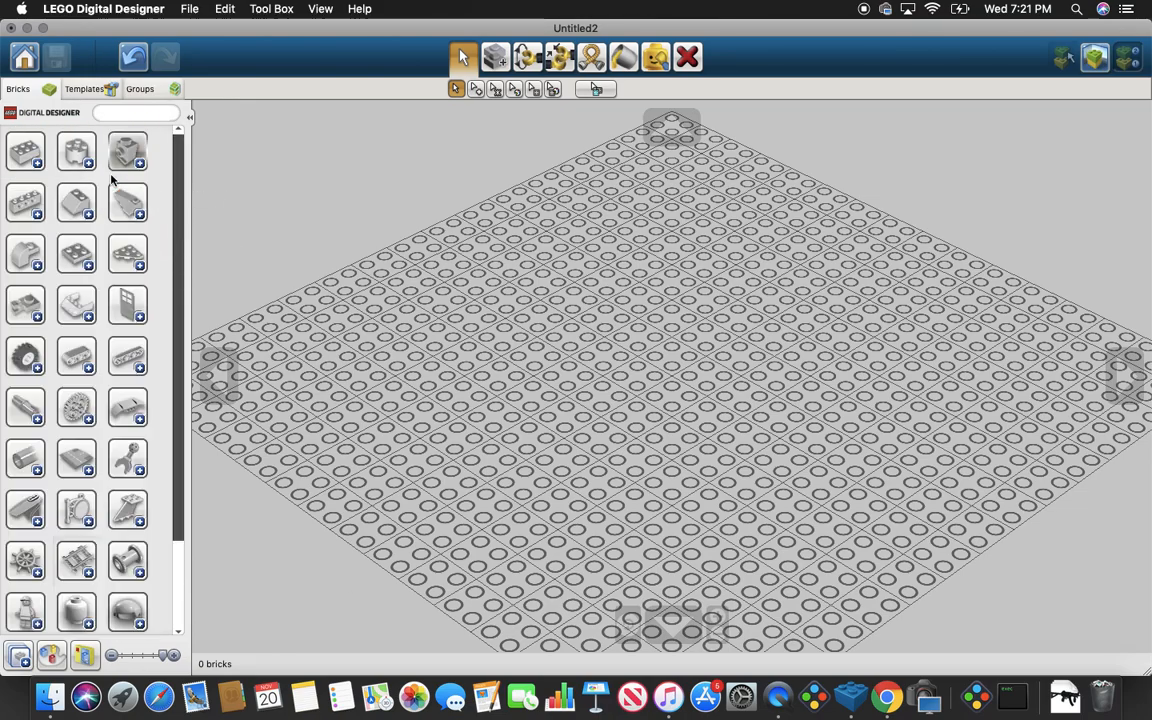
Look through the red rectangular plates and the neighbouring special-shaped plates category, collapsing each one again.
{"action": "left_click", "coordinate": [76, 253]}
{"action": "scroll", "coordinate": [100, 282], "scroll_direction": "down", "scroll_amount": 6}
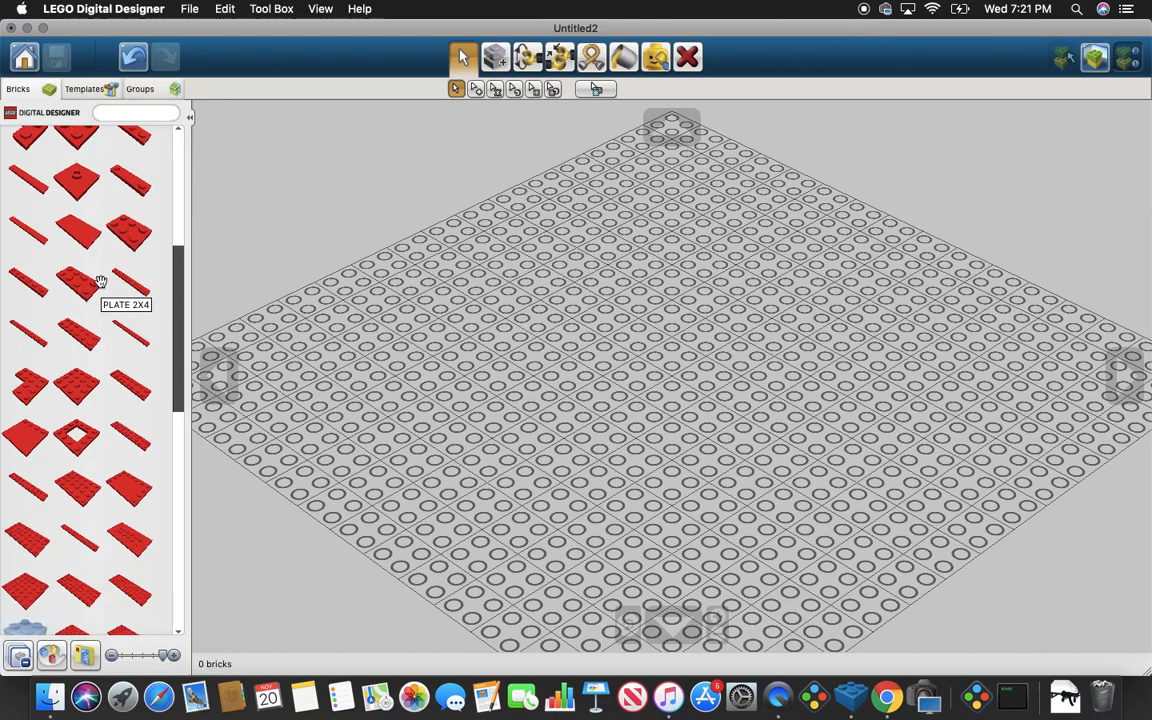
{"action": "scroll", "coordinate": [100, 282], "scroll_direction": "up", "scroll_amount": 6}
{"action": "left_click", "coordinate": [78, 253]}
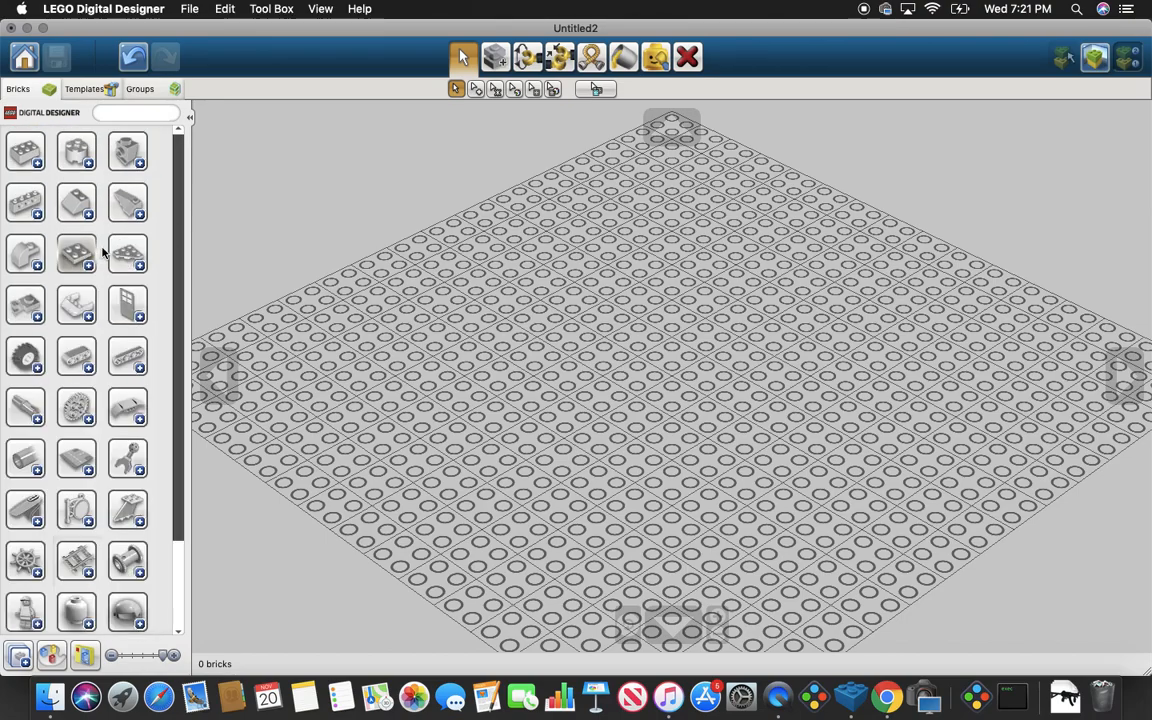
{"action": "left_click", "coordinate": [127, 253]}
{"action": "left_click", "coordinate": [129, 258]}
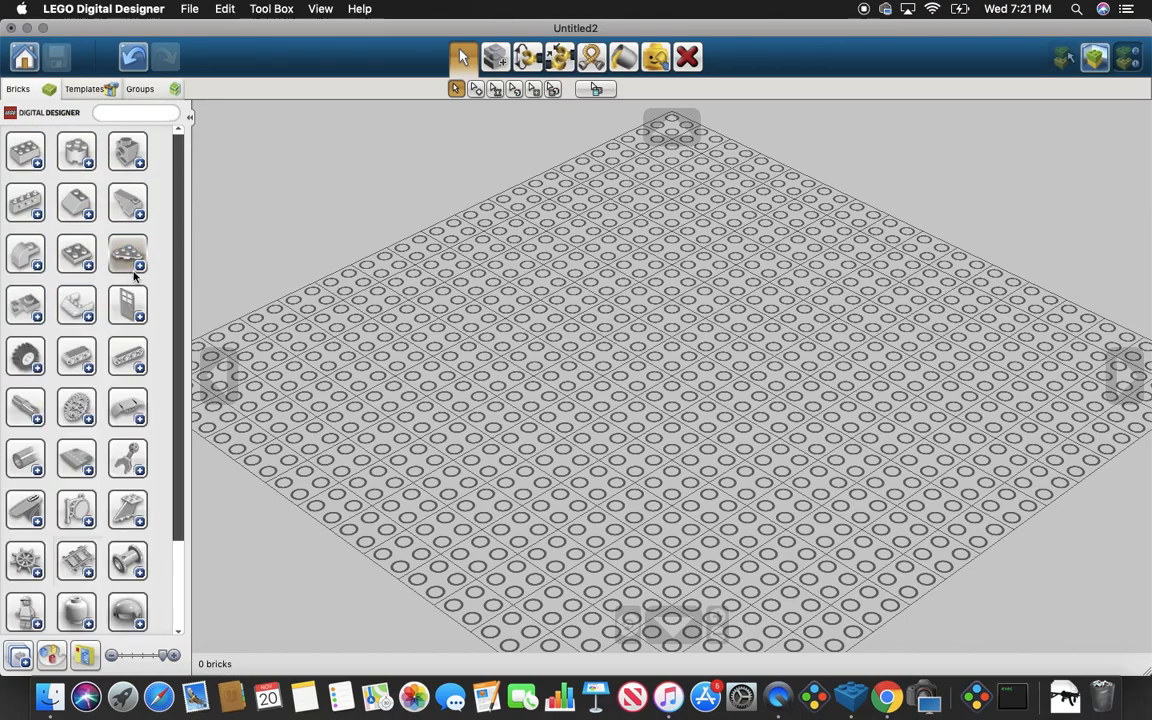